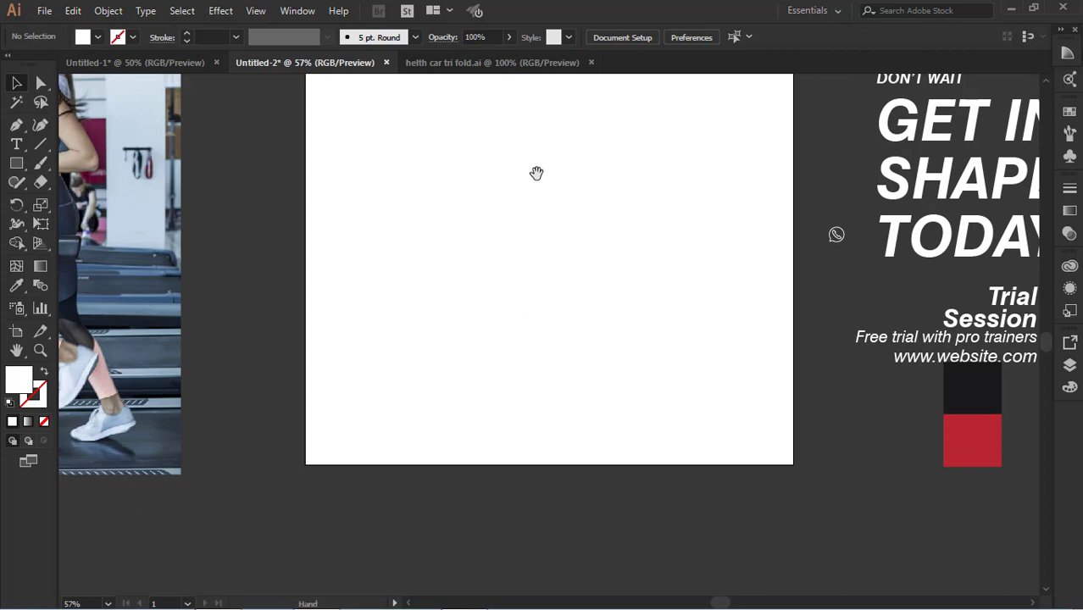
- Draw a tall ellipse over the artboard's right half, about 788 px wide and 1196 px high
drag(536, 173, 543, 286)
drag(17, 162, 87, 201)
drag(599, 91, 744, 514)
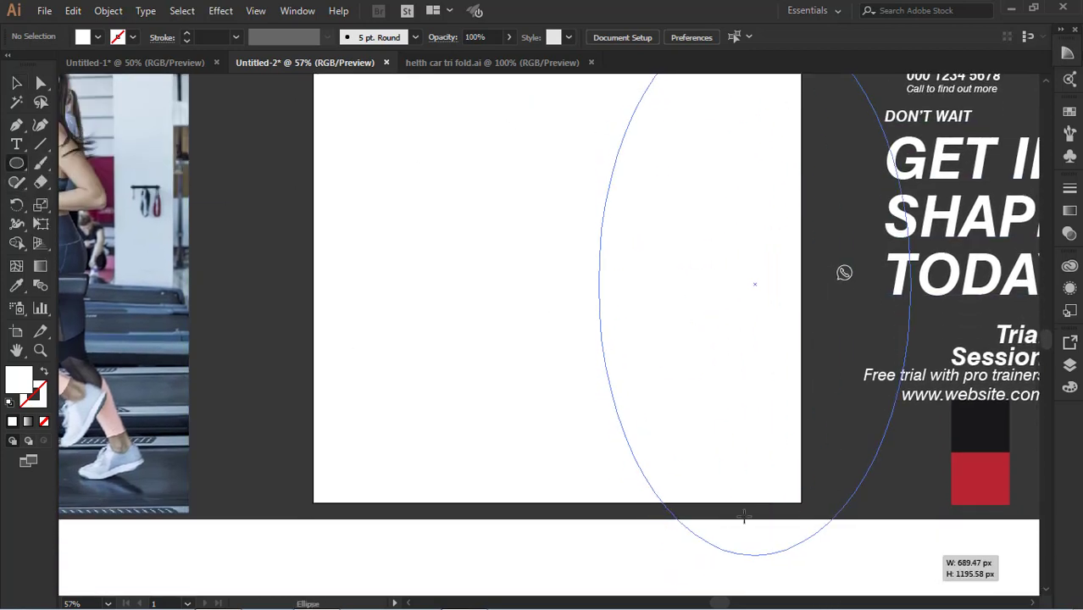
drag(355, 315, 235, 283)
key(v)
drag(753, 347, 682, 333)
drag(847, 368, 891, 368)
scroll(829, 356, down, 4)
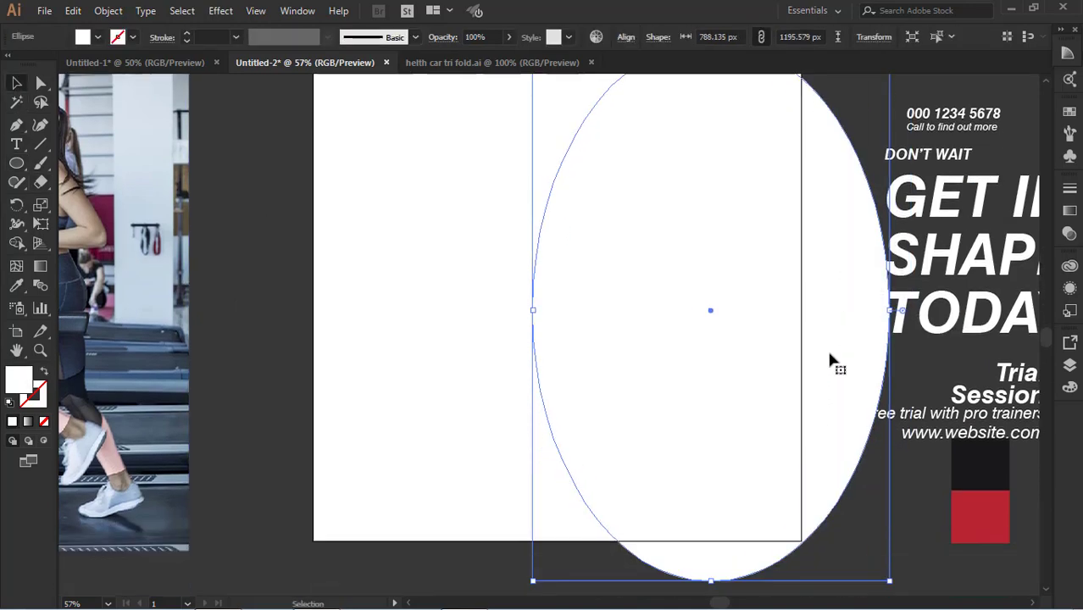
- Enlarge the ellipse to about 827 px wide and 1310 px high, extending past the artboard's top and bottom edges
drag(711, 562, 710, 595)
scroll(705, 500, up, 9)
drag(705, 503, 706, 453)
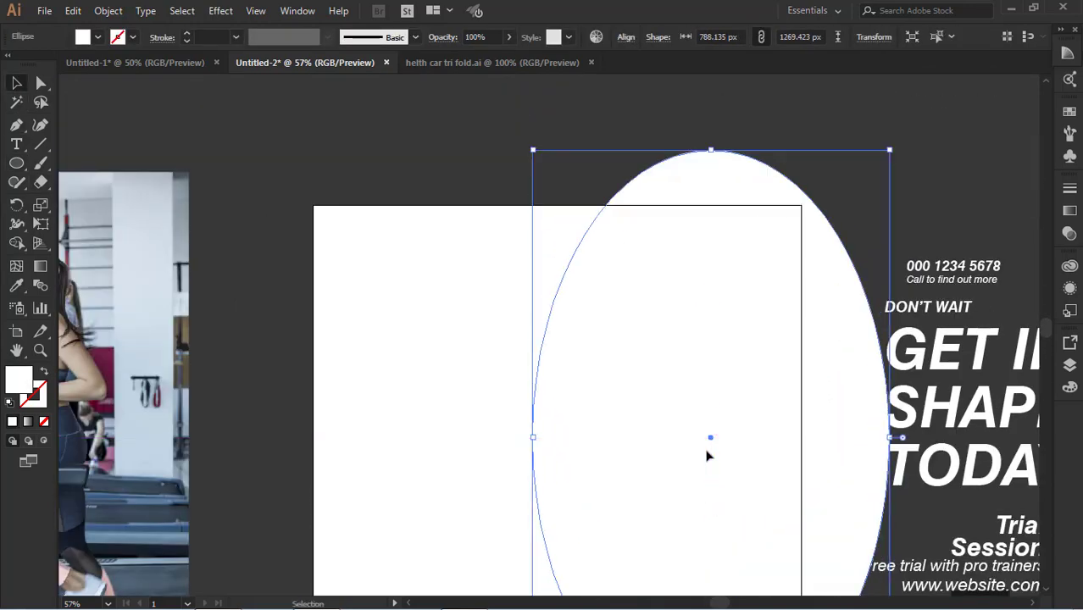
scroll(711, 465, down, 5)
drag(899, 549, 910, 577)
drag(610, 432, 602, 431)
scroll(603, 431, up, 5)
click(252, 386)
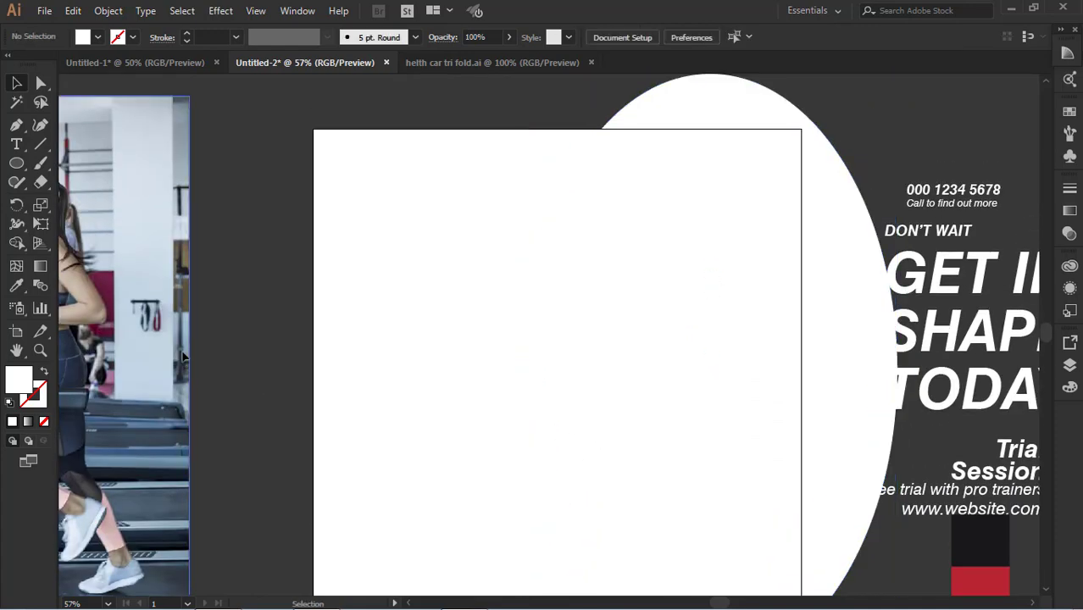
- Move the treadmill photo onto the artboard's right half, beneath the white ellipse
drag(171, 358, 790, 362)
scroll(627, 348, down, 2)
key(ctrl+shift+a)
drag(468, 336, 530, 324)
click(318, 370)
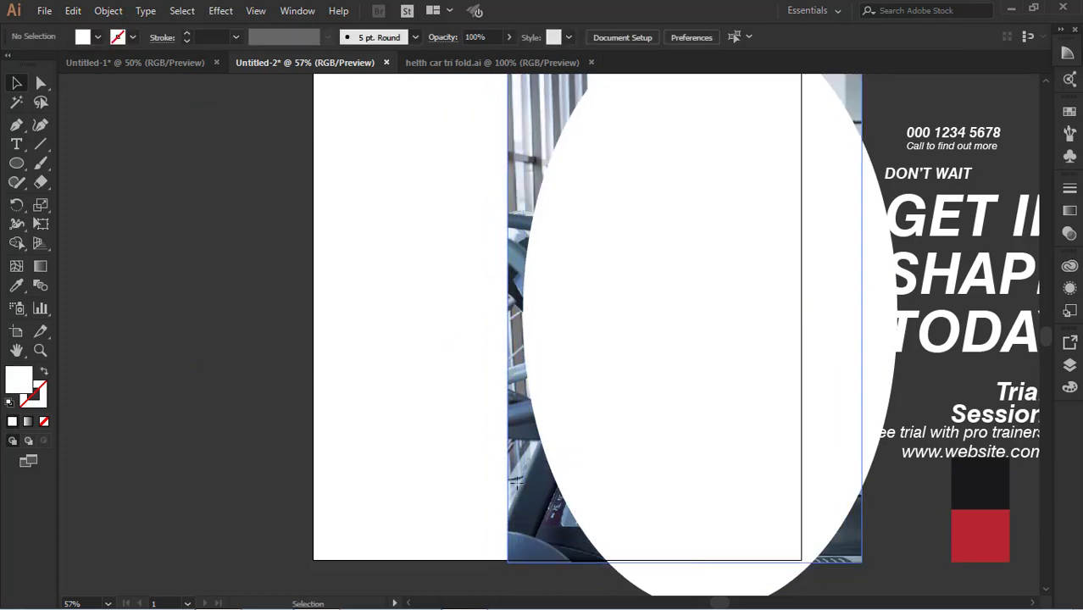
- Make a clipping mask from the ellipse and the treadmill photo
click(559, 441)
shift+click(531, 499)
right_click(531, 499)
click(603, 377)
scroll(637, 390, up, 3)
scroll(637, 390, down, 3)
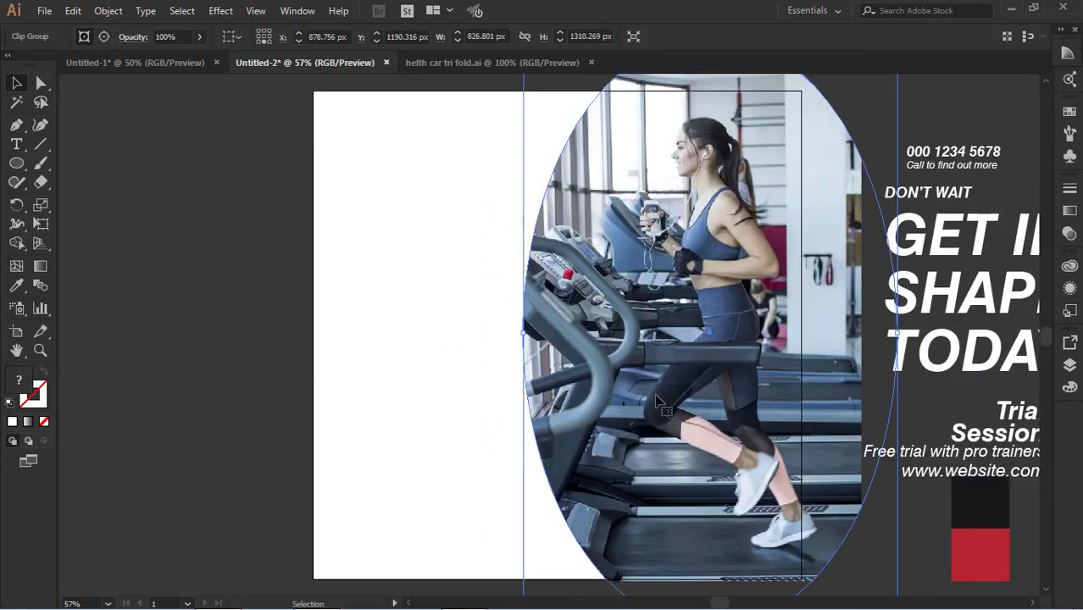
- Shift the clipped photo slightly right, to an X position of about 903 px
click(441, 381)
drag(683, 420, 694, 420)
scroll(738, 383, up, 1)
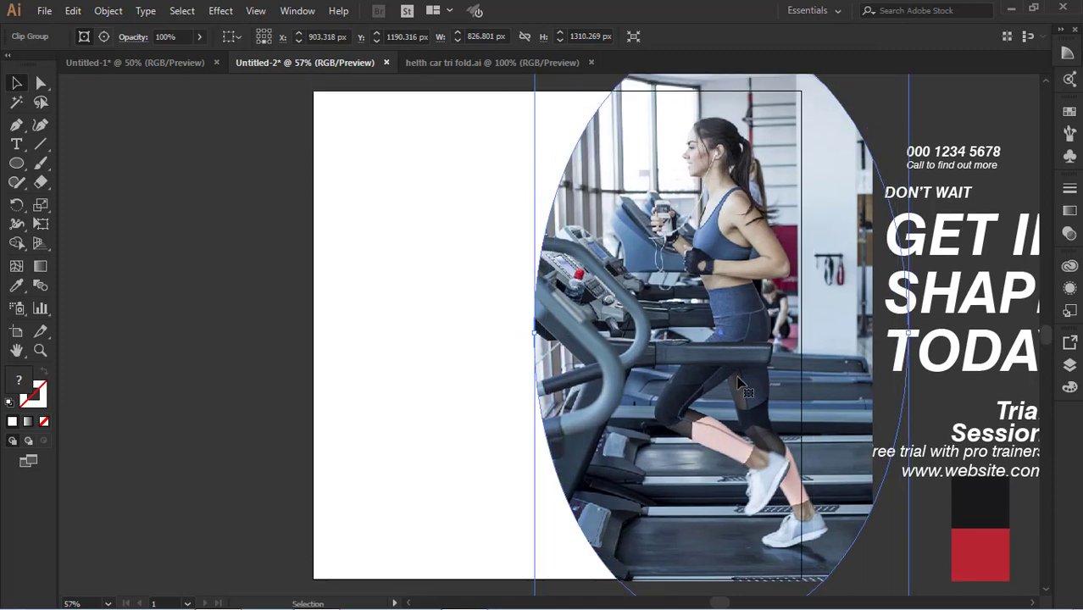
- Shift the photo slightly left inside its elliptical clipping mask, and leave isolation mode
double_click(733, 355)
mouse_move(734, 354)
mouse_down()
mouse_move(704, 350)
mouse_move(713, 350)
mouse_up()
scroll(607, 281, up, 5)
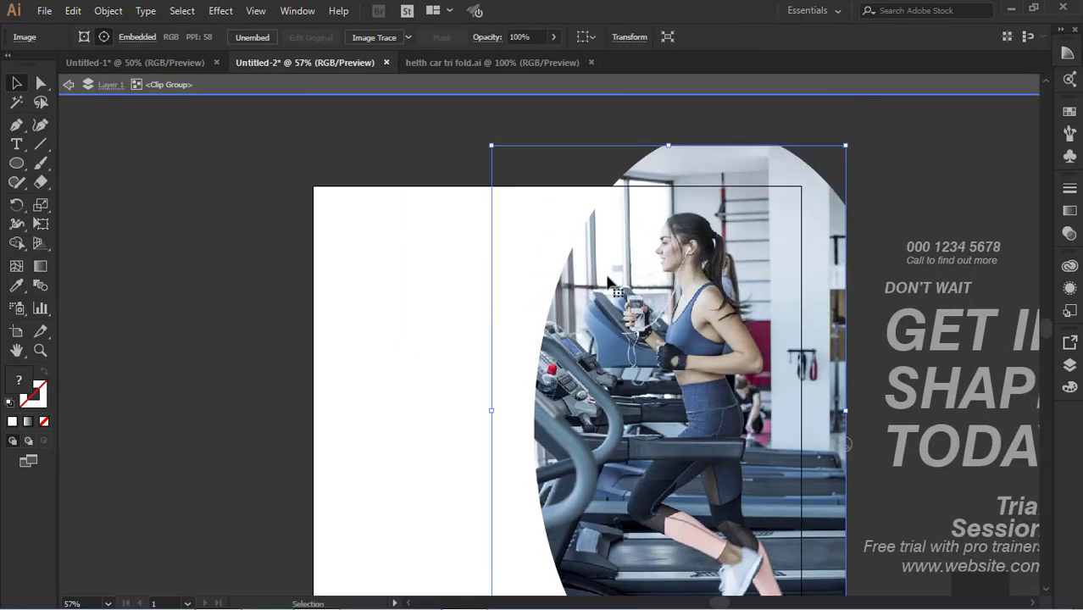
scroll(607, 282, down, 4)
click(287, 283)
click(69, 85)
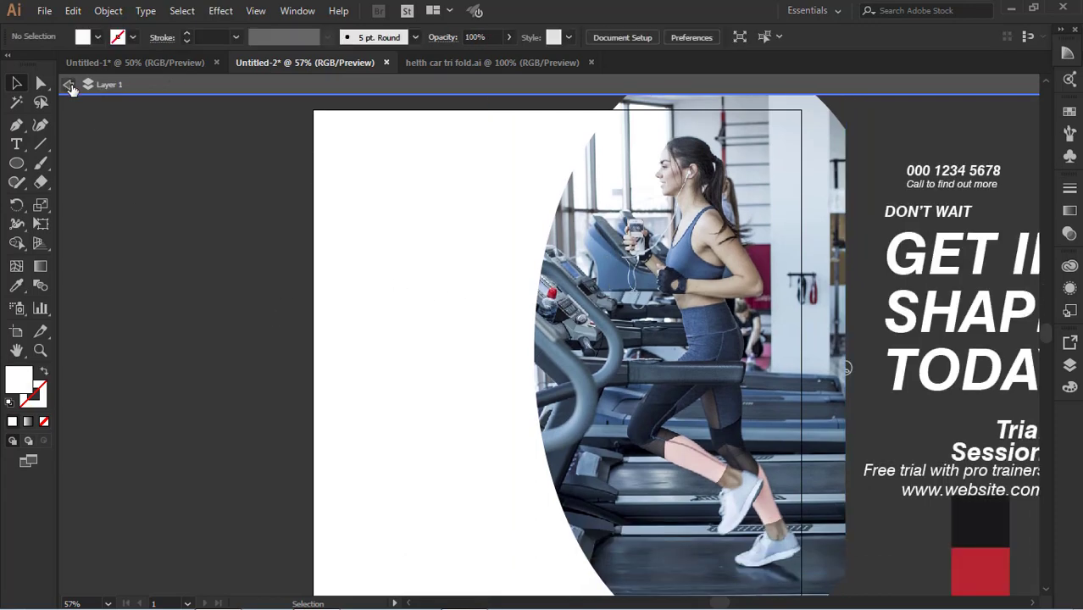
click(68, 85)
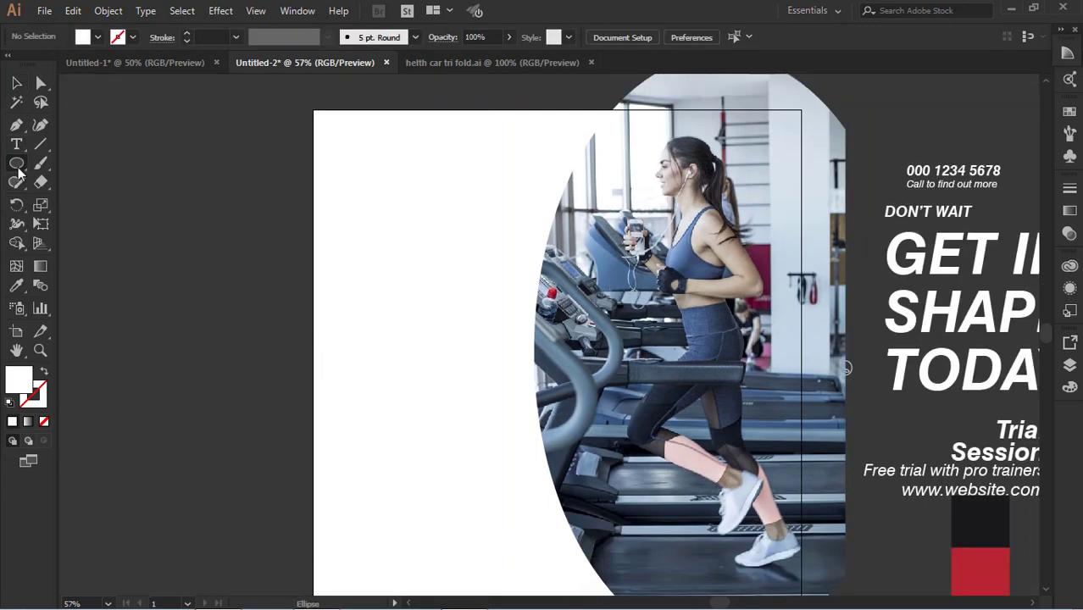
- Draw a rectangle covering the whole artboard, fill it with the sampled black swatch, and send it to the back
drag(19, 169, 68, 166)
drag(314, 110, 801, 536)
scroll(801, 536, up, 3)
key(i)
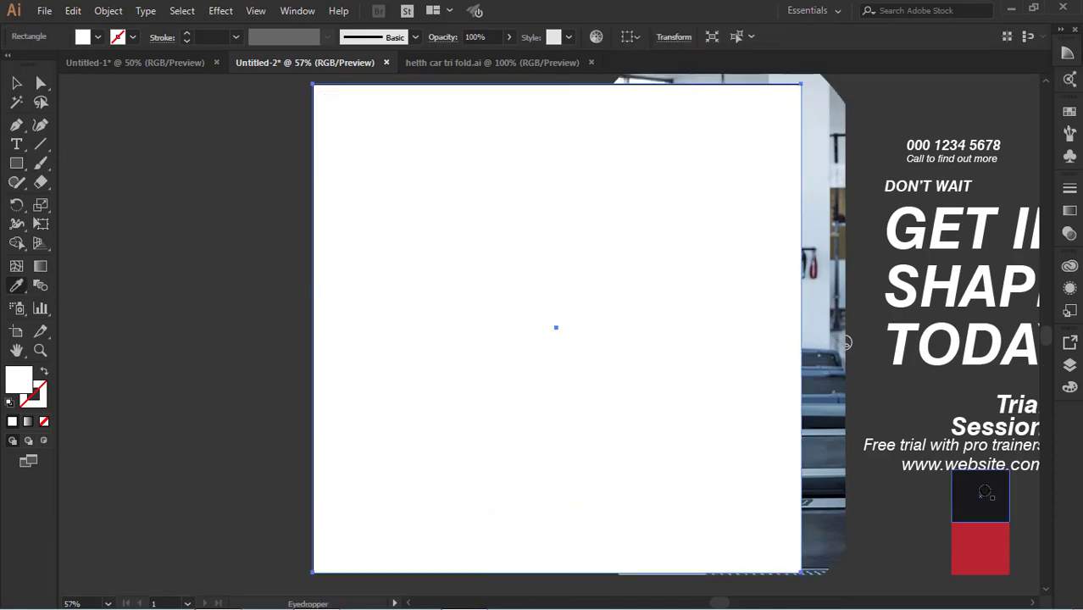
click(985, 493)
key(v)
key(ctrl+shift+bracketleft)
scroll(903, 580, down, 3)
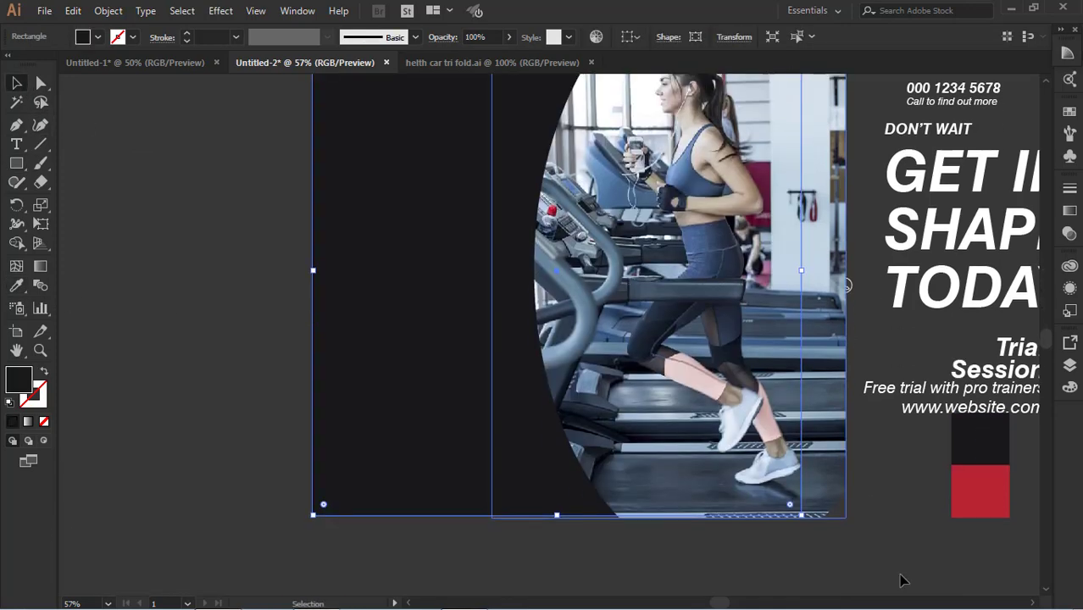
click(903, 581)
double_click(732, 383)
click(732, 383)
scroll(732, 384, up, 1)
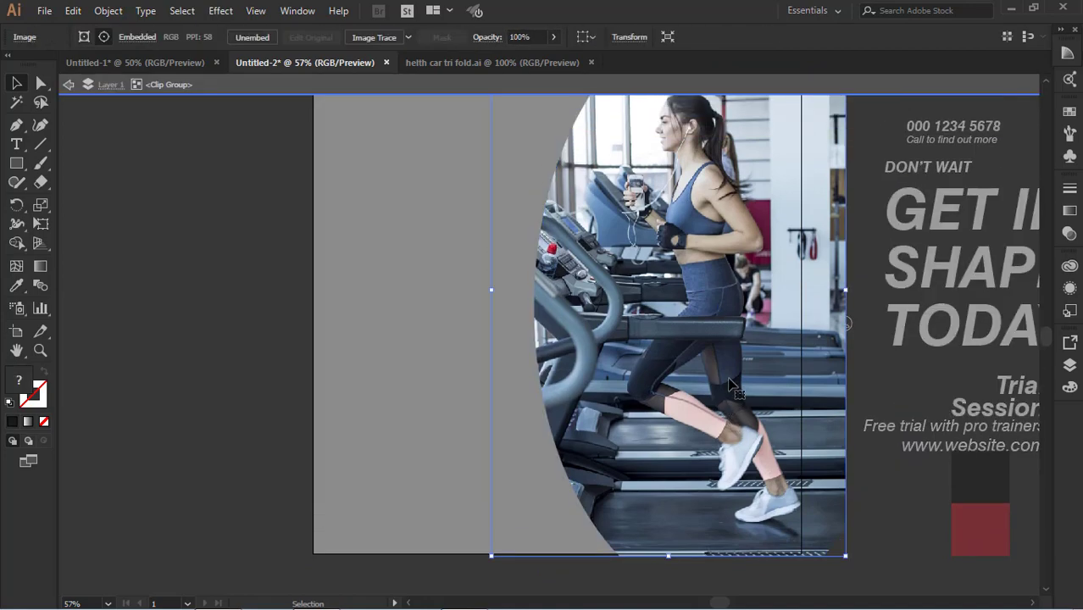
scroll(732, 383, up, 1)
click(122, 164)
click(68, 84)
scroll(610, 356, up, 2)
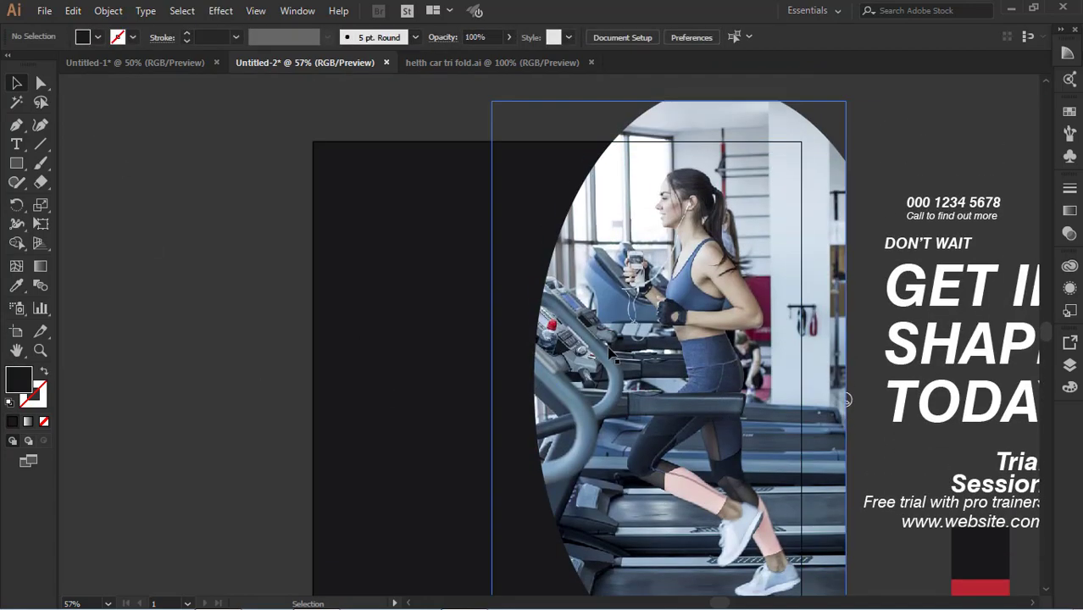
scroll(610, 356, down, 1)
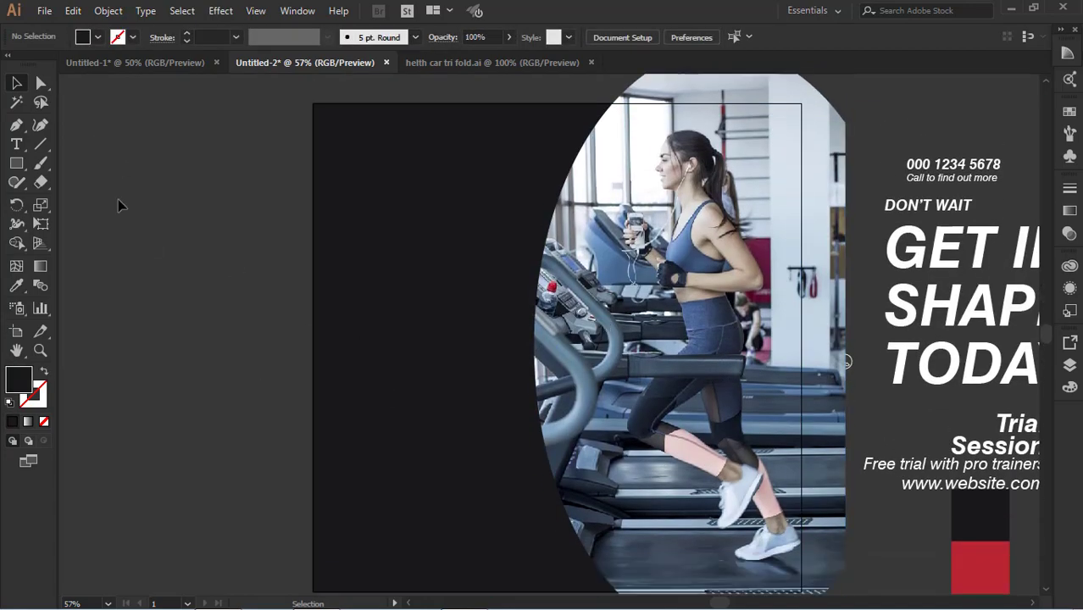
- Draw a closed path with the Pen tool from the artboard's top edge to its bottom edge, bulging left beyond the photo's curve
click(616, 100)
scroll(632, 424, down, 3)
key(ctrl+minus)
key(ctrl+minus)
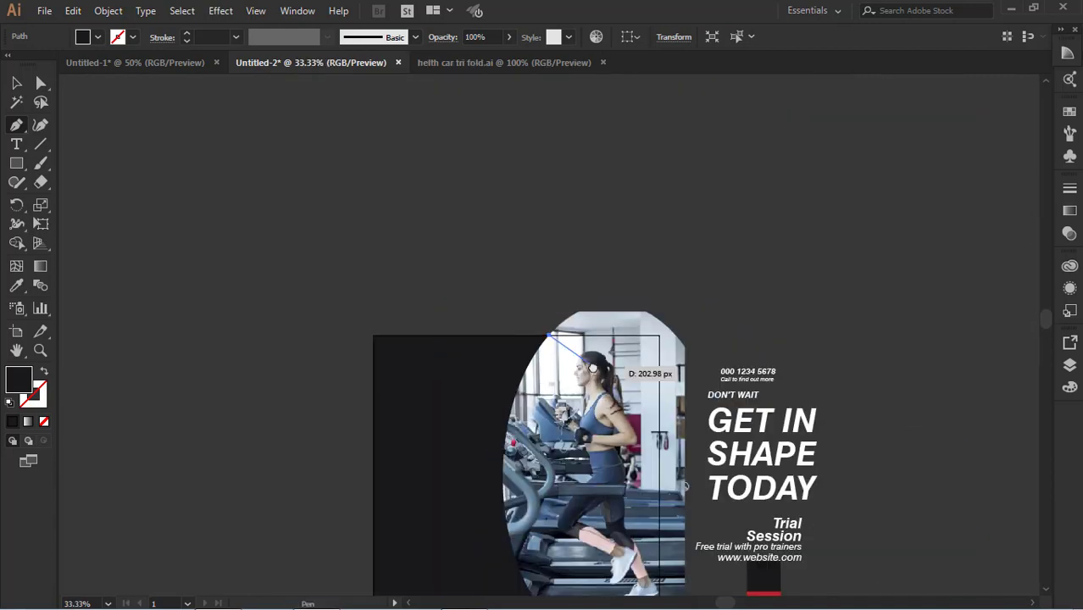
scroll(543, 356, down, 5)
drag(523, 424, 653, 577)
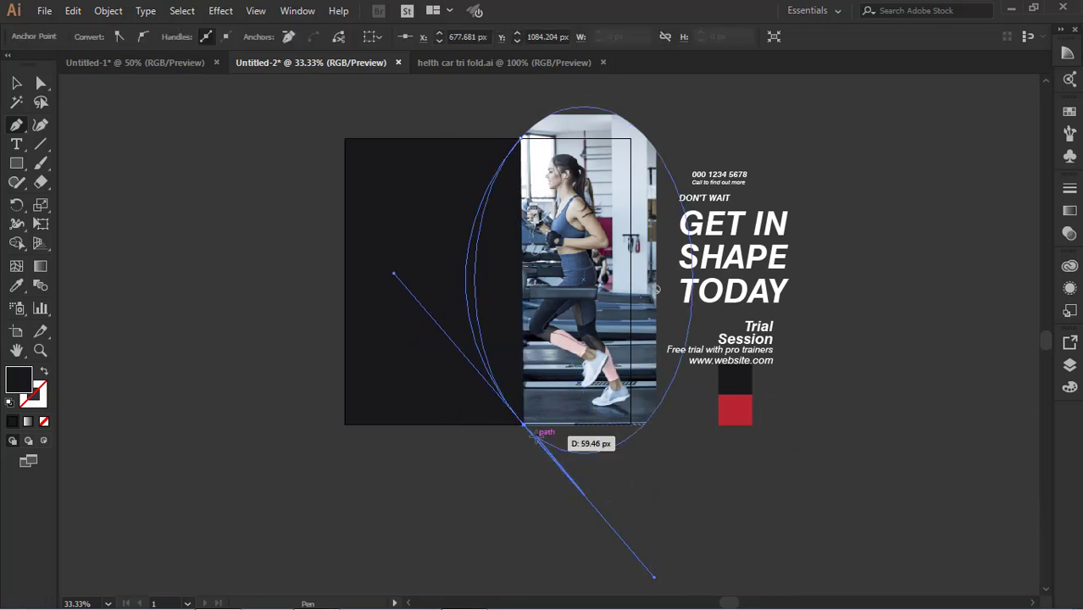
click(523, 139)
click(521, 138)
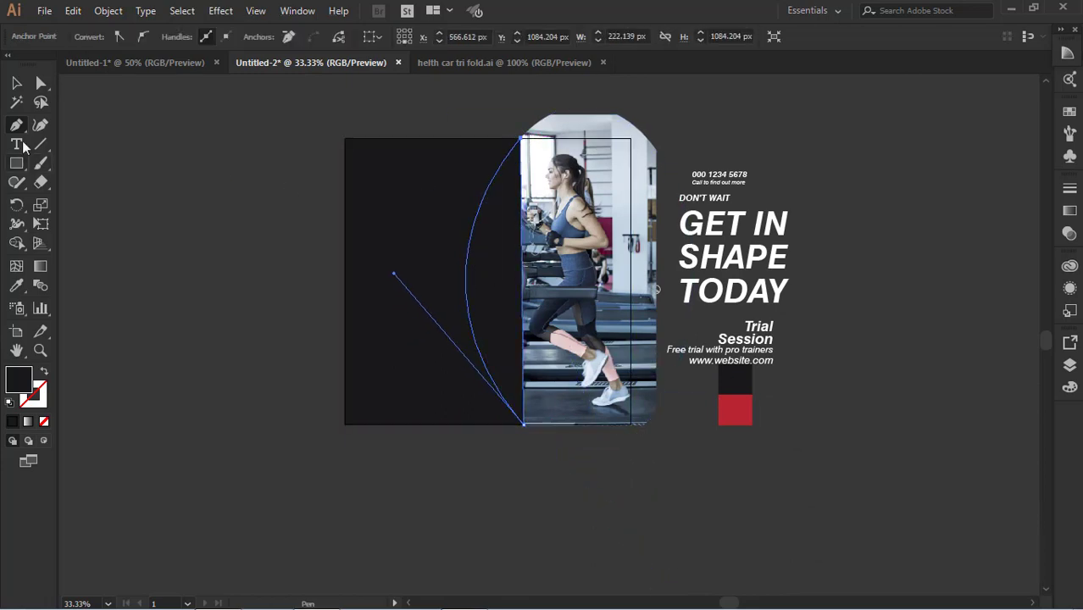
- Fill the new curved path with the sampled red swatch
click(17, 83)
click(508, 289)
click(17, 286)
click(735, 409)
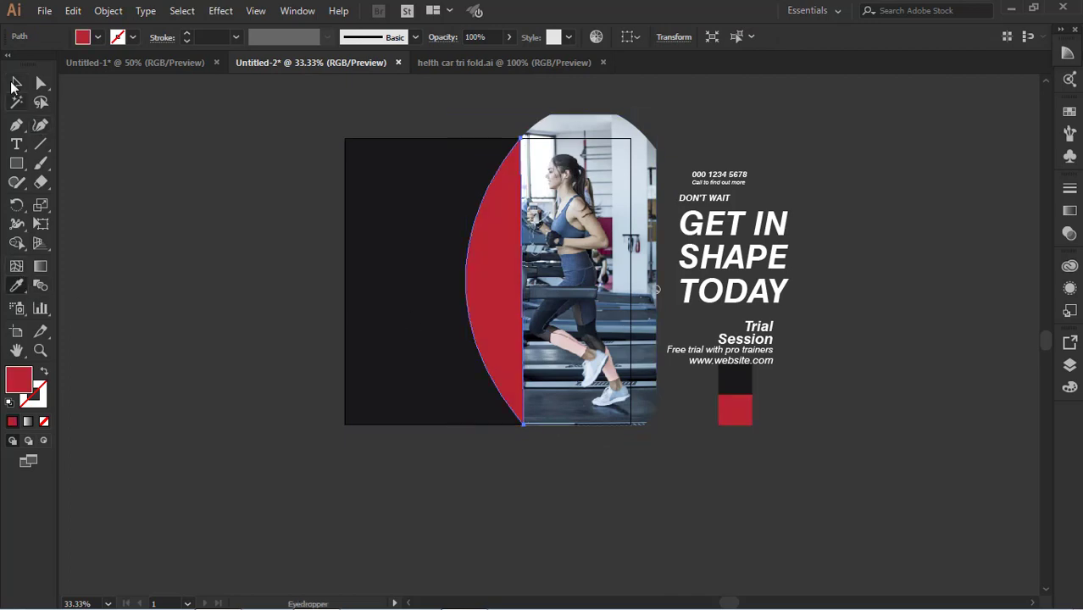
click(16, 83)
- Bring the clipped photo to the front, above the red curved shape
click(246, 167)
click(580, 264)
key(ctrl+shift+[)
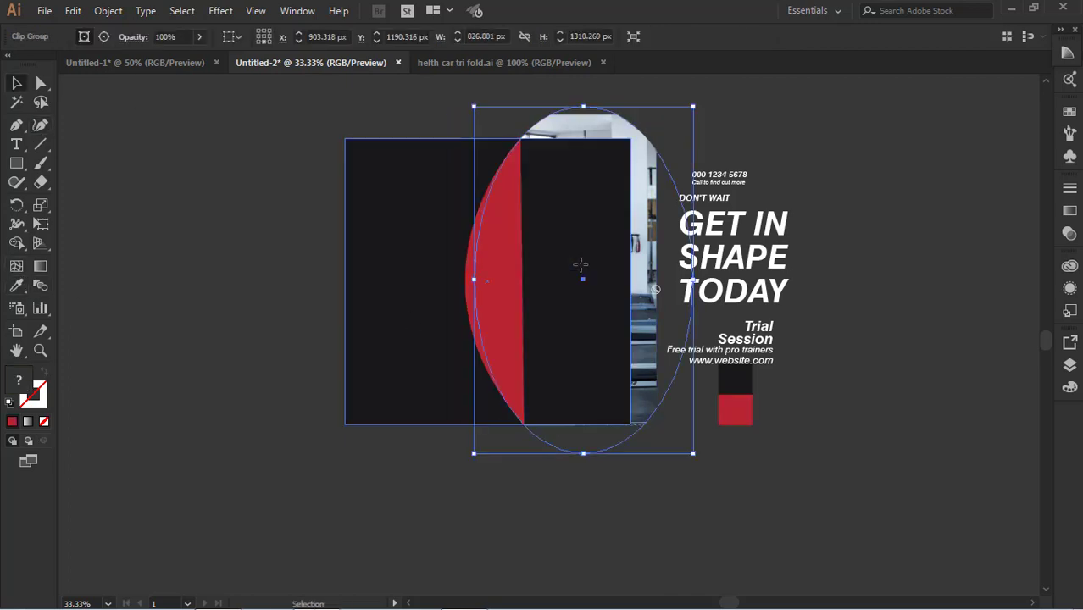
key(ctrl+shift+])
click(514, 444)
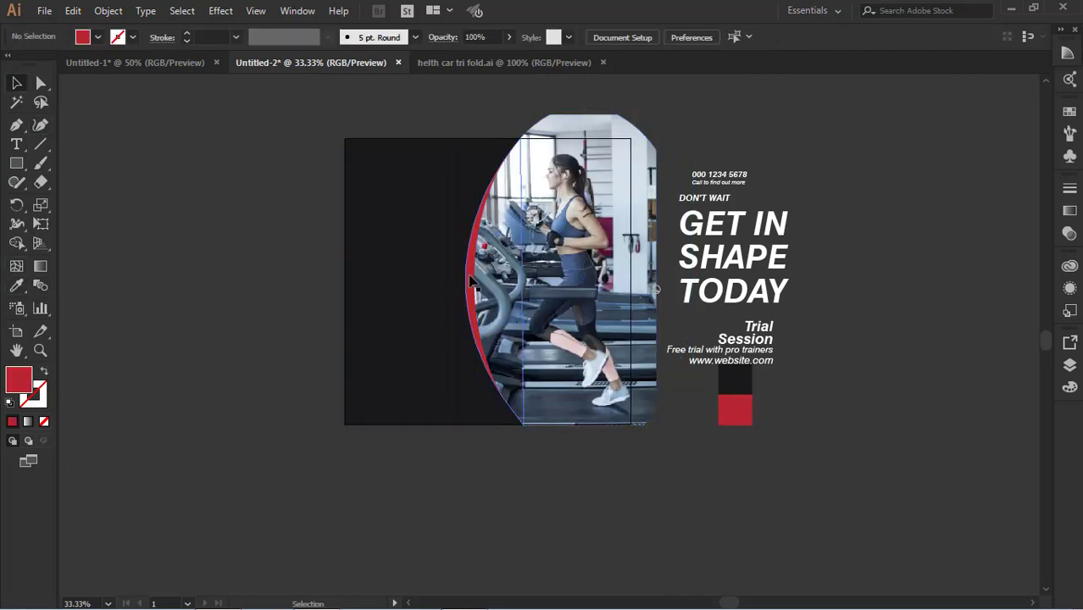
- Nudge the red curved shape slightly right along the photo's left edge
click(471, 282)
key(Right)
key(Right)
key(Right)
click(543, 488)
- Move the "DON'T WAIT GET IN SHAPE TODAY" text onto the black area left of the photo
scroll(543, 488, up, 1)
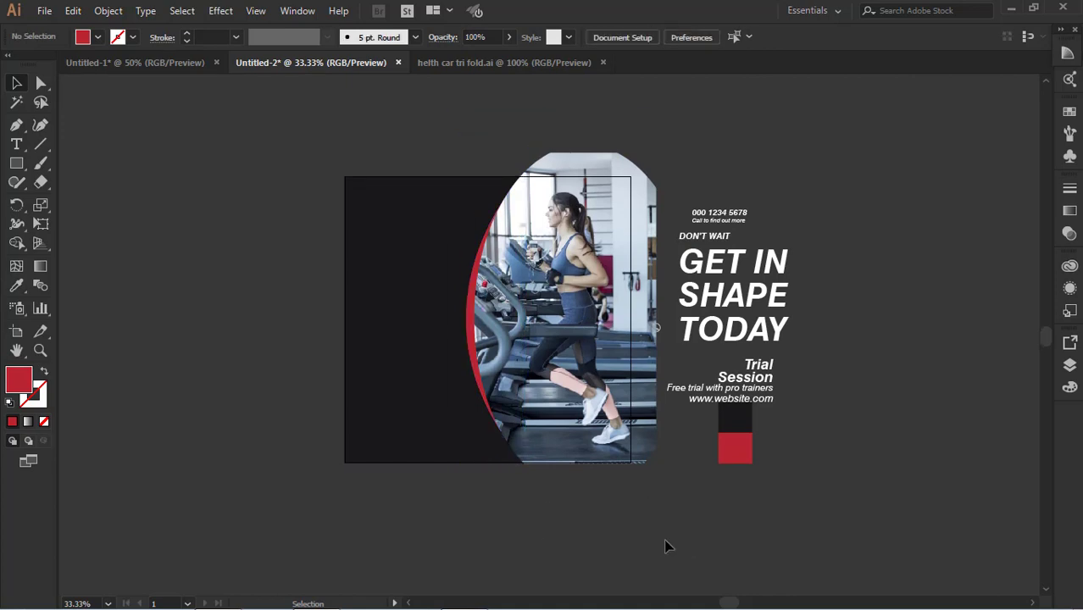
scroll(599, 532, up, 2)
click(406, 310)
drag(746, 339, 421, 337)
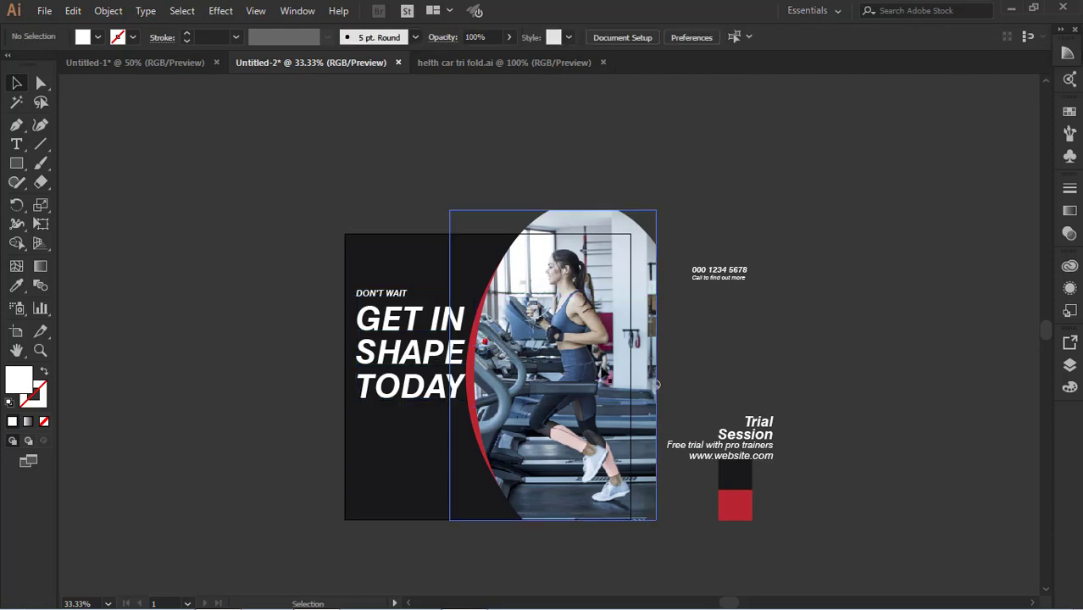
- Shift the clipped photo and red curve right to clear the headline, and move the headline slightly right
click(472, 391)
shift+click(472, 392)
drag(472, 392, 483, 391)
key(ctrl+shift+a)
drag(441, 356, 444, 356)
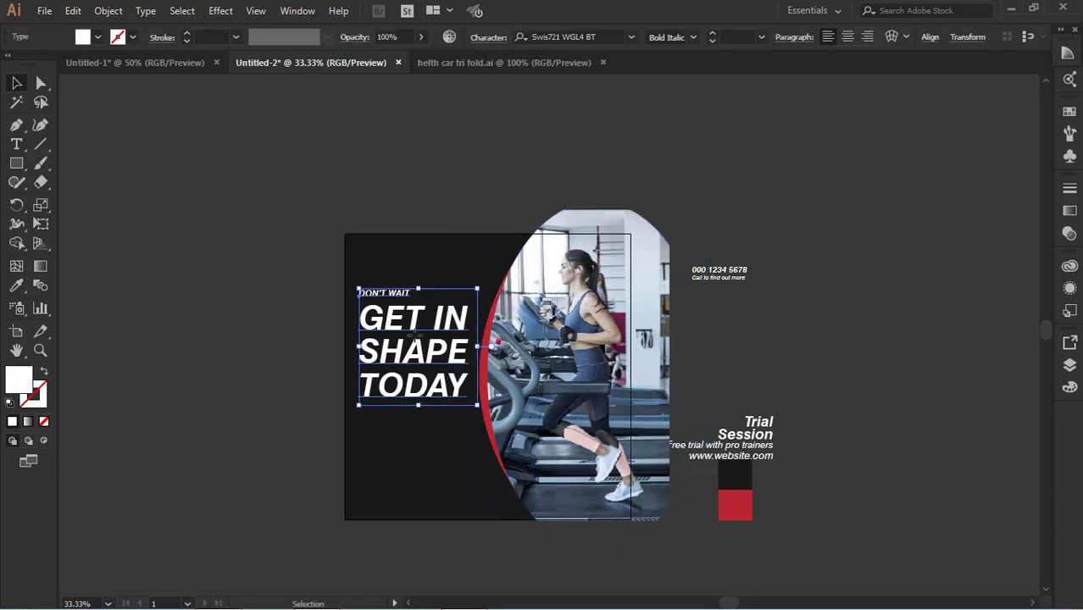
- Recolor the headline words "SHAPE TODAY" with the sampled red swatch
scroll(845, 331, up, 1)
key(t)
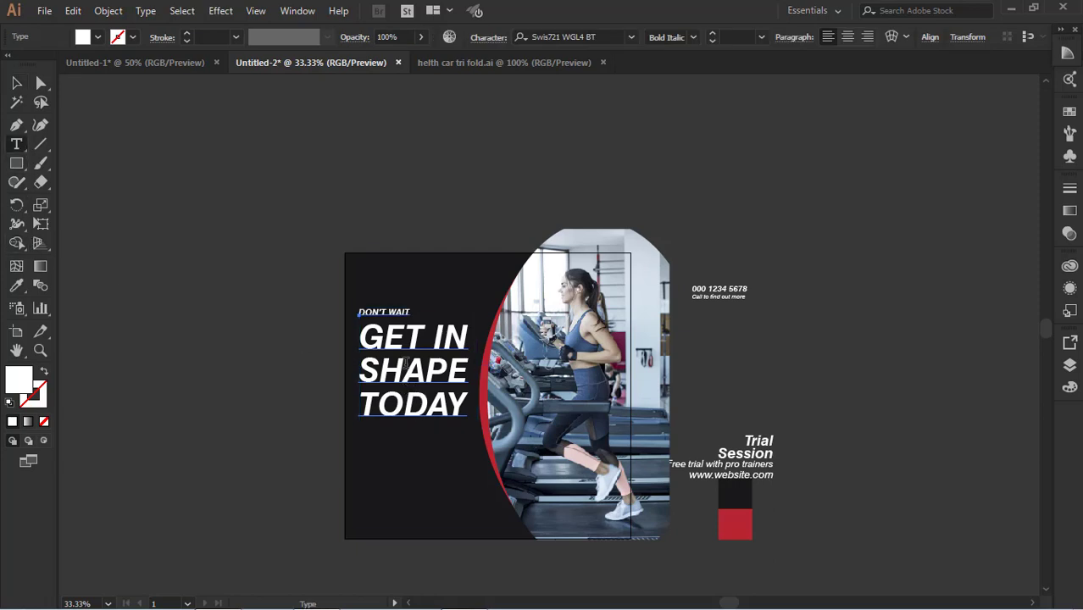
drag(359, 363, 489, 405)
click(735, 523)
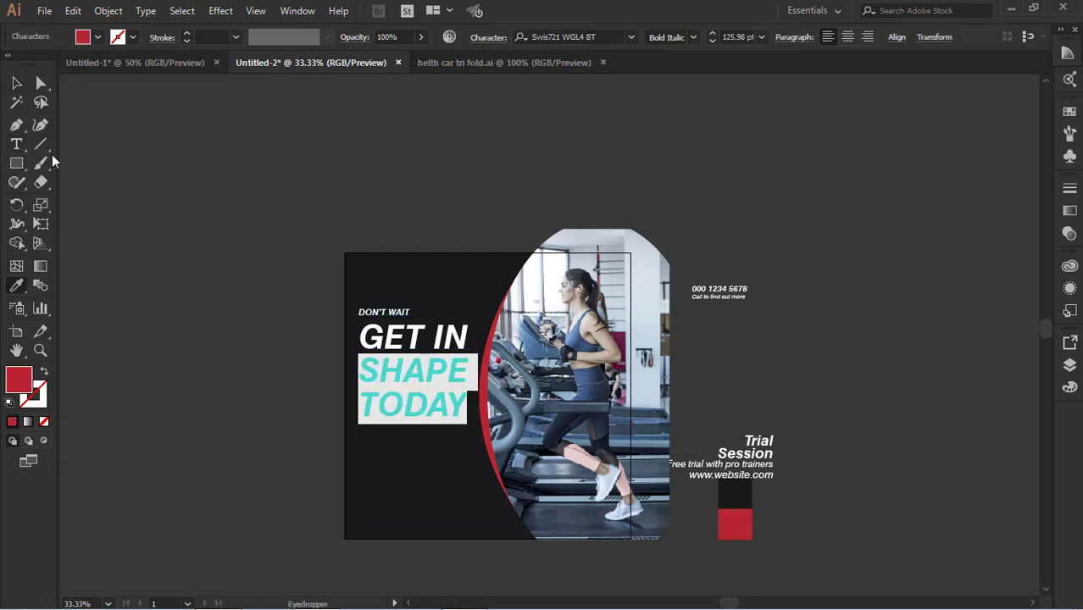
key(Escape)
key(ctrl+shift+a)
- Move the headline text block slightly up on the black background
click(407, 366)
drag(405, 361, 404, 351)
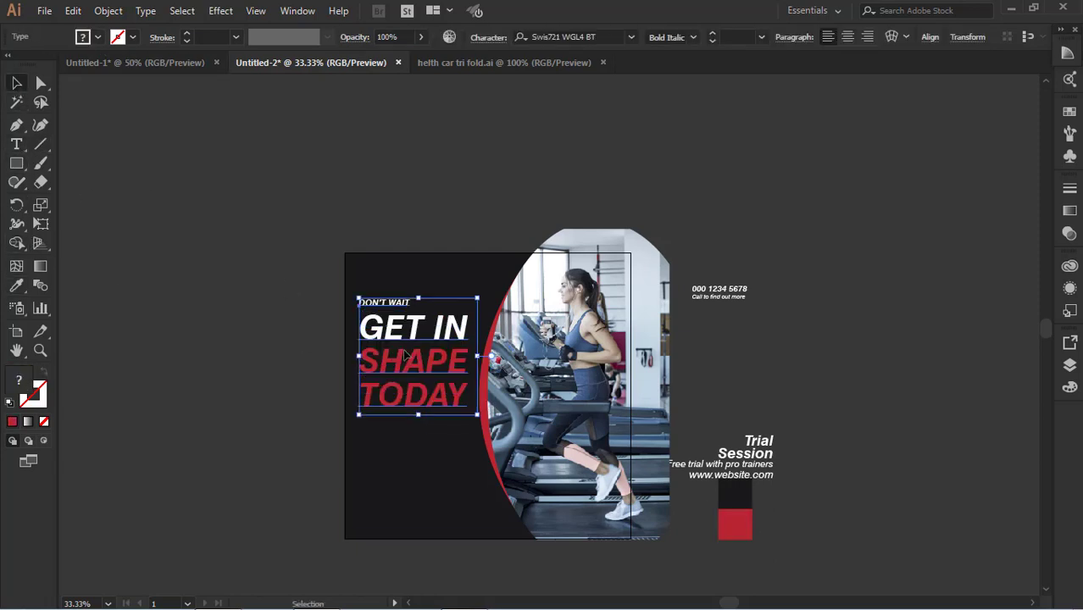
scroll(593, 349, down, 3)
click(738, 347)
click(405, 346)
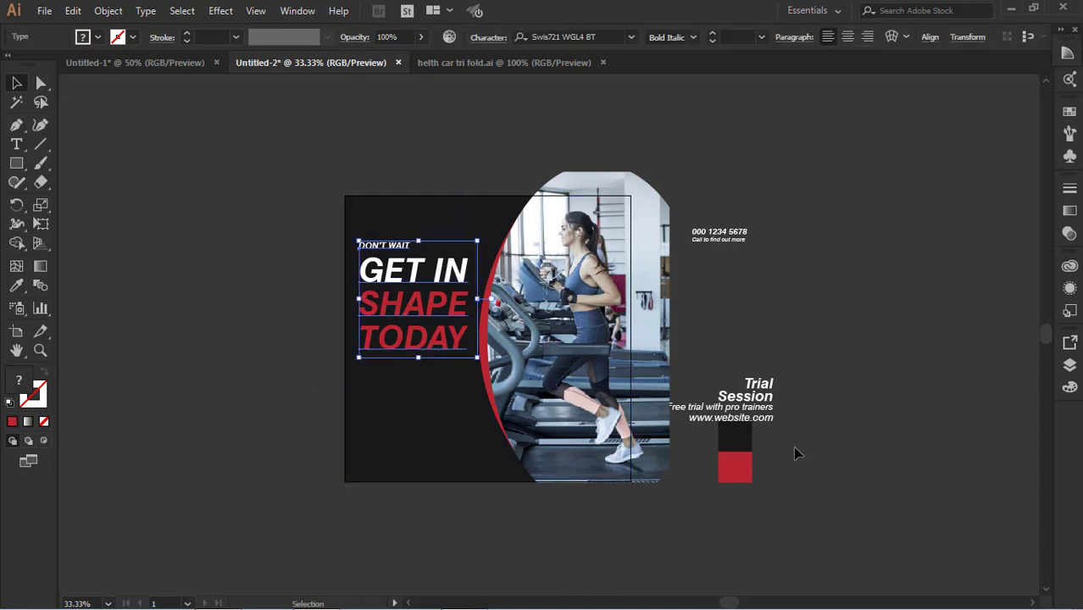
click(837, 456)
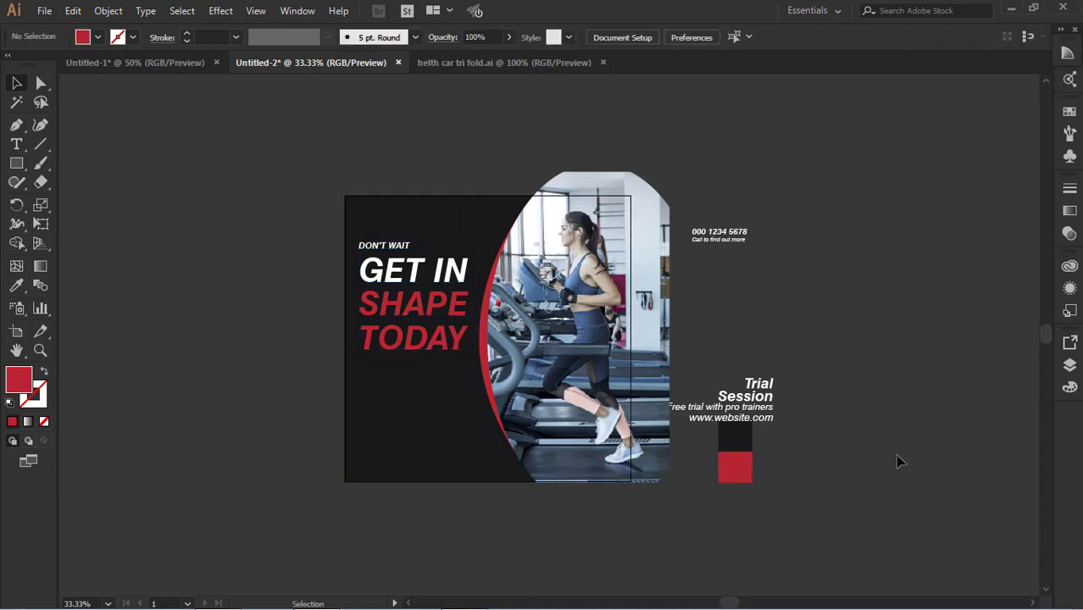
- Create a small area-type box of Lorem ipsum placeholder text beneath the headline
key(ctrl+plus)
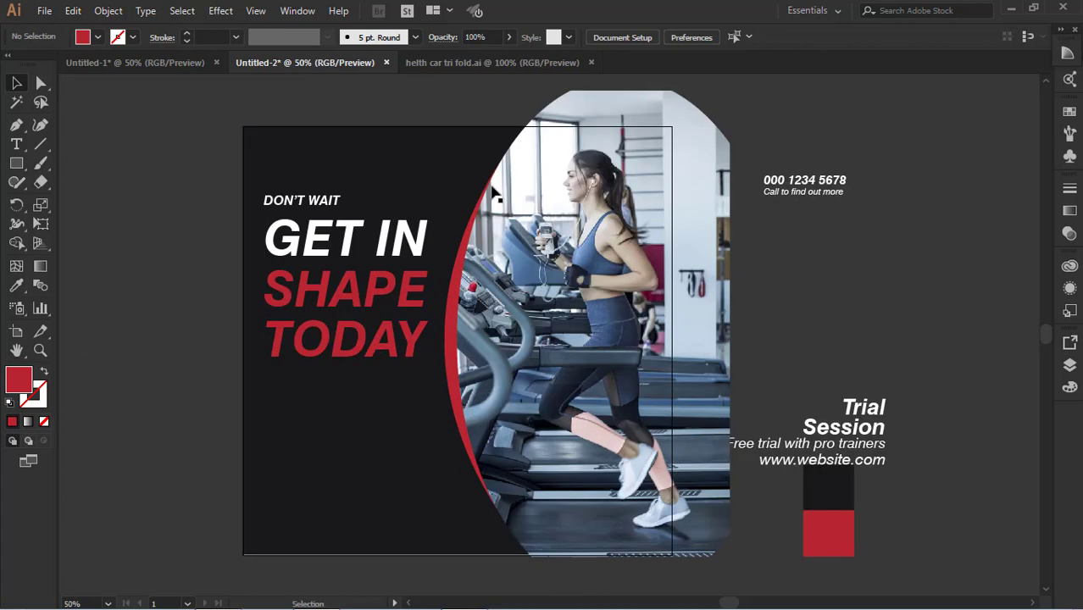
key(t)
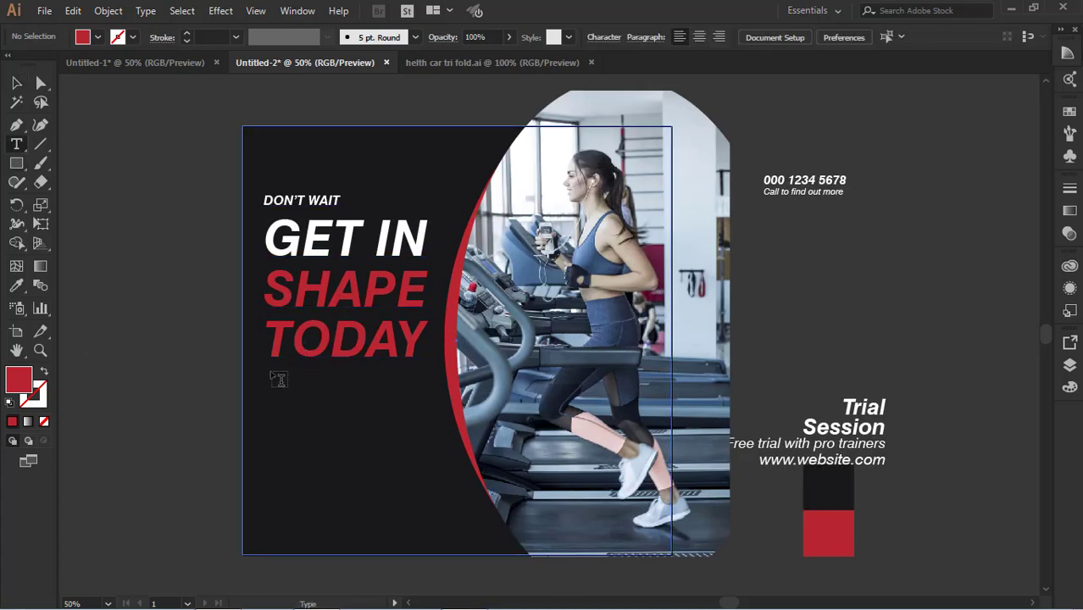
drag(270, 371, 217, 357)
key(BackSpace)
- Set the placeholder text to white and its font to Lato Regular
click(97, 37)
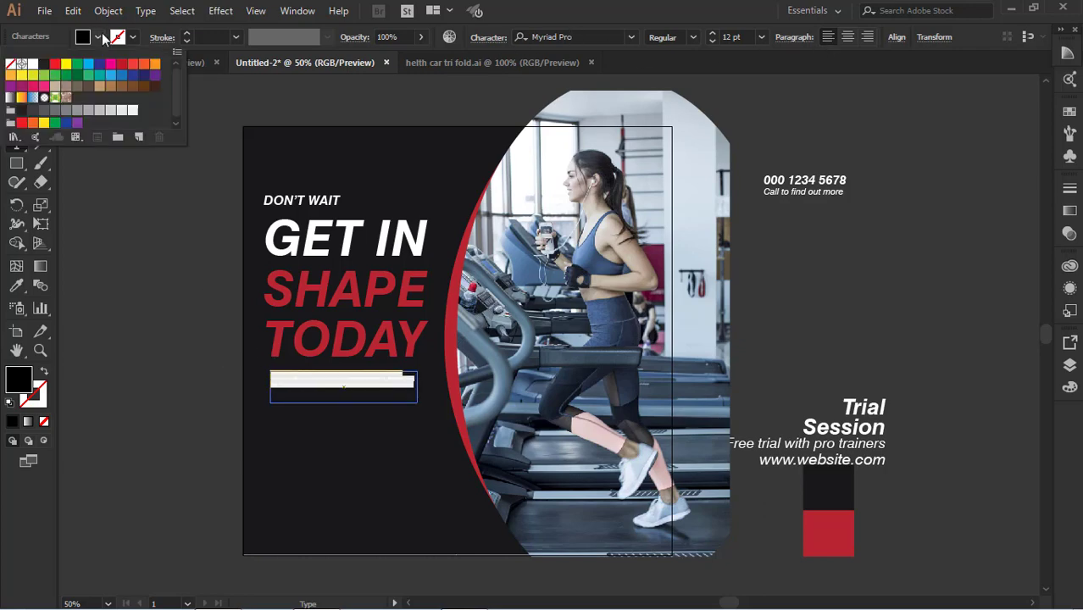
click(36, 67)
text(lat)
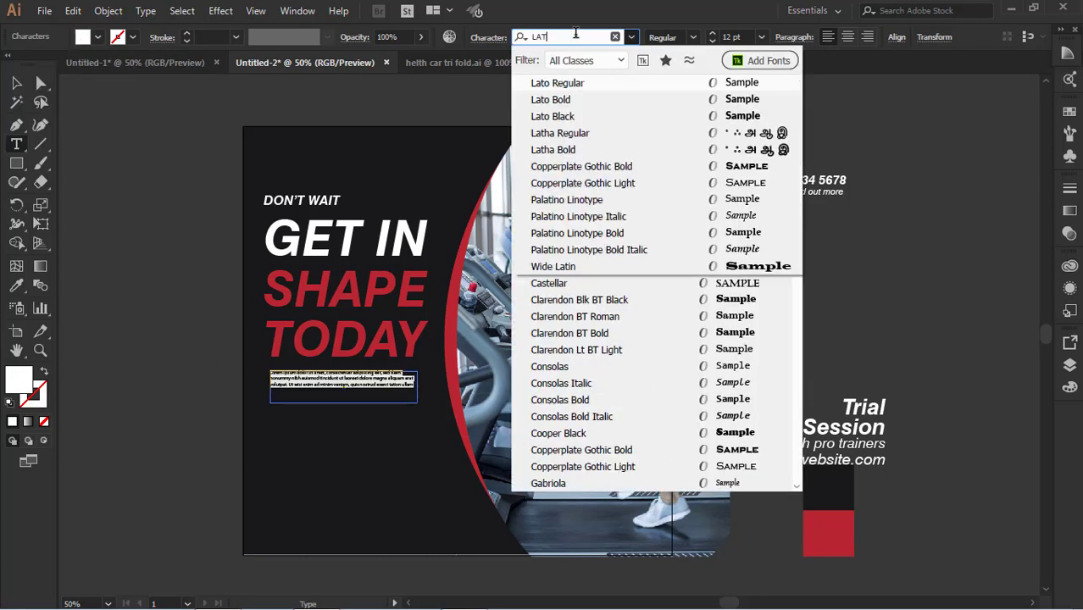
key(Return)
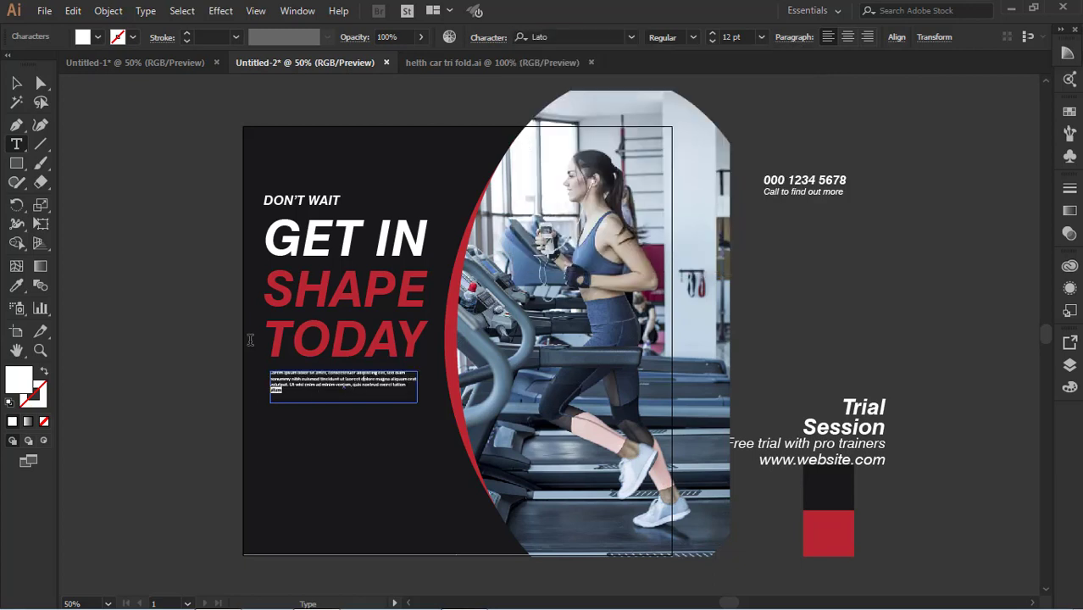
- Set the size of the entire placeholder paragraph to 14 pt
click(761, 38)
click(788, 198)
key(ctrl+a)
click(761, 37)
click(781, 198)
click(290, 387)
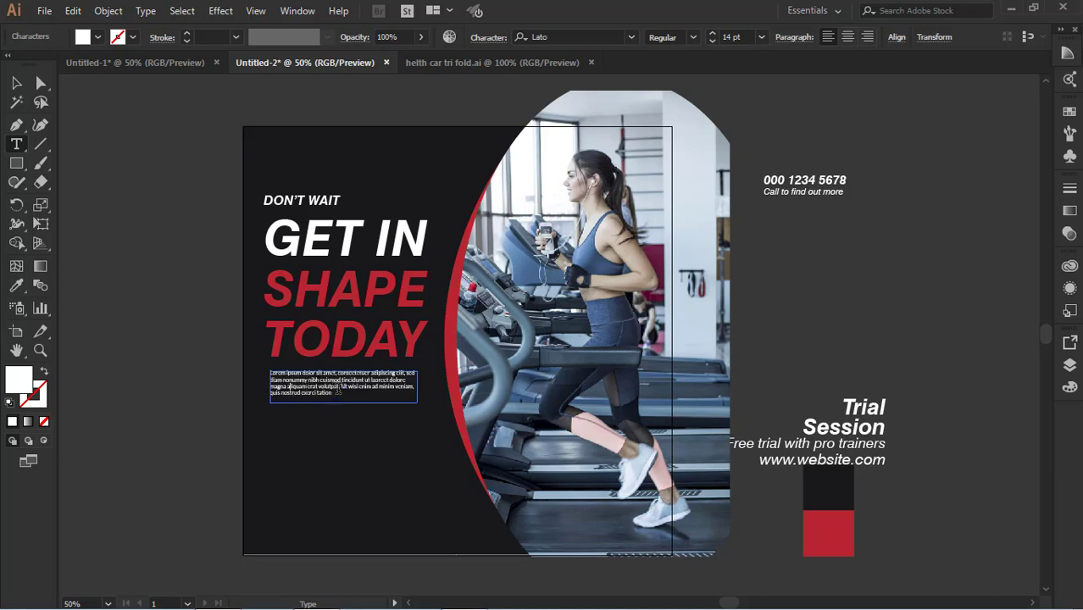
- Move the headline lines and the placeholder paragraph up together on the black background
click(16, 83)
click(163, 231)
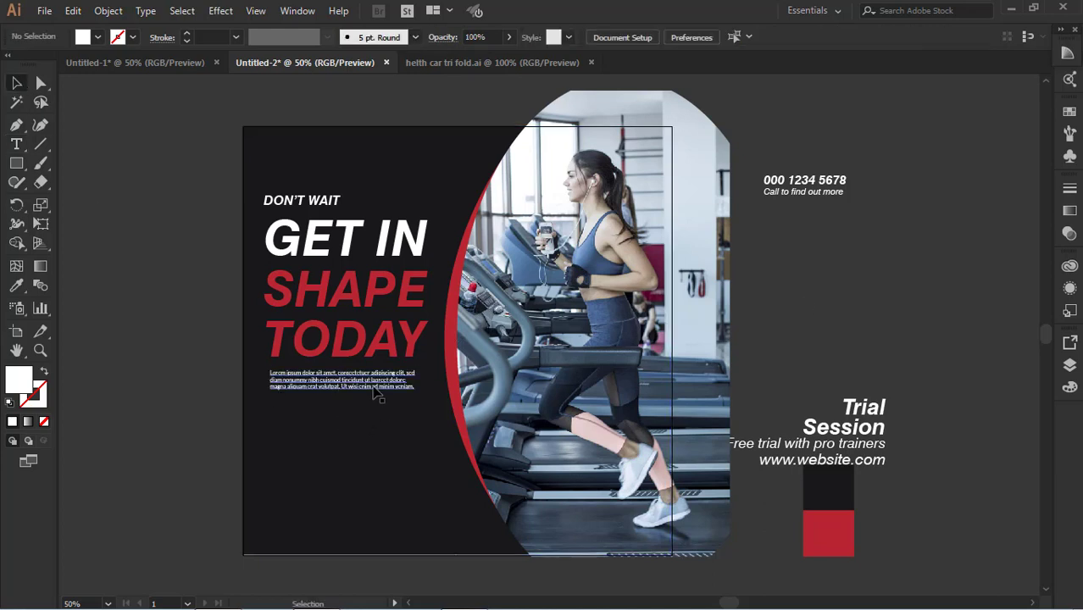
scroll(373, 390, down, 3)
scroll(356, 377, up, 3)
click(345, 356)
click(170, 356)
click(339, 380)
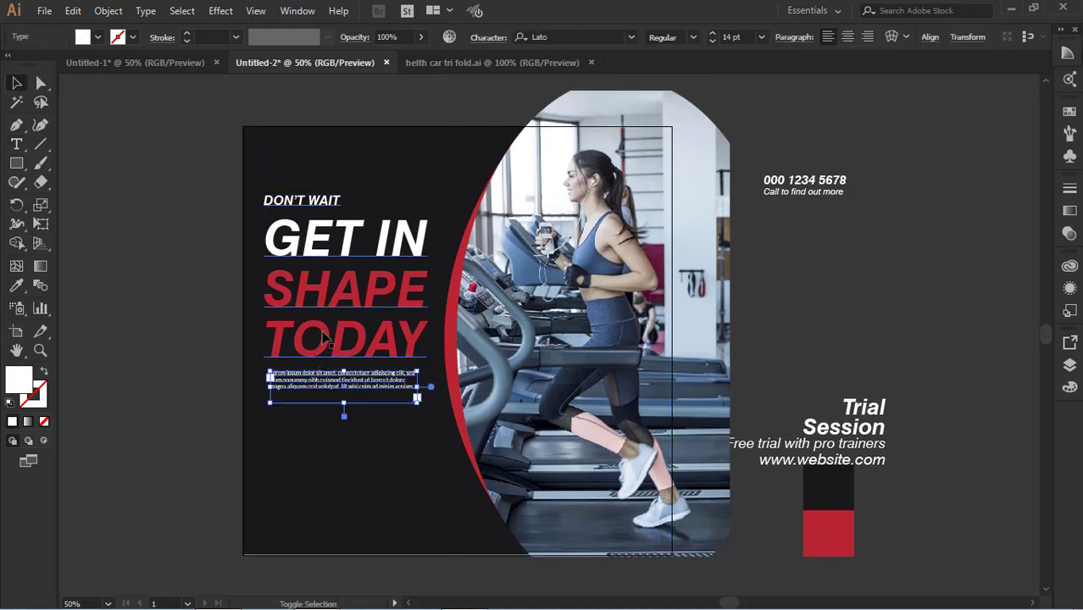
shift+click(322, 343)
drag(322, 343, 322, 332)
key(shift+Up)
key(shift+Up)
key(shift+Up)
key(shift+Down)
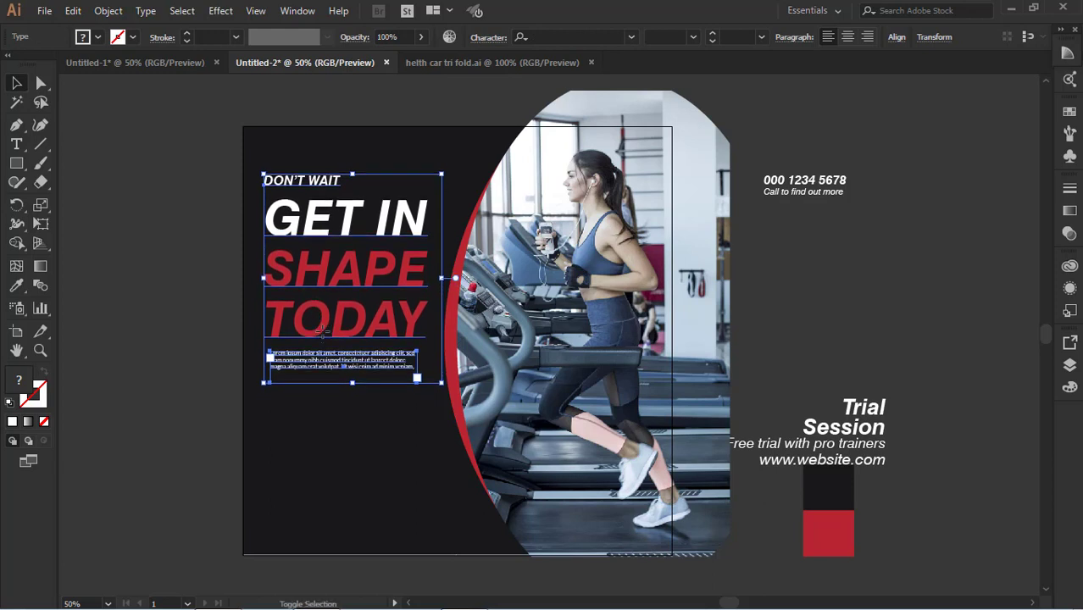
click(211, 395)
- Draw a rounded rectangle button beneath the placeholder paragraph and fill it with the red sampled from the curved accent
scroll(381, 436, up, 1)
scroll(551, 478, down, 1)
drag(16, 164, 85, 179)
drag(272, 406, 388, 432)
key(i)
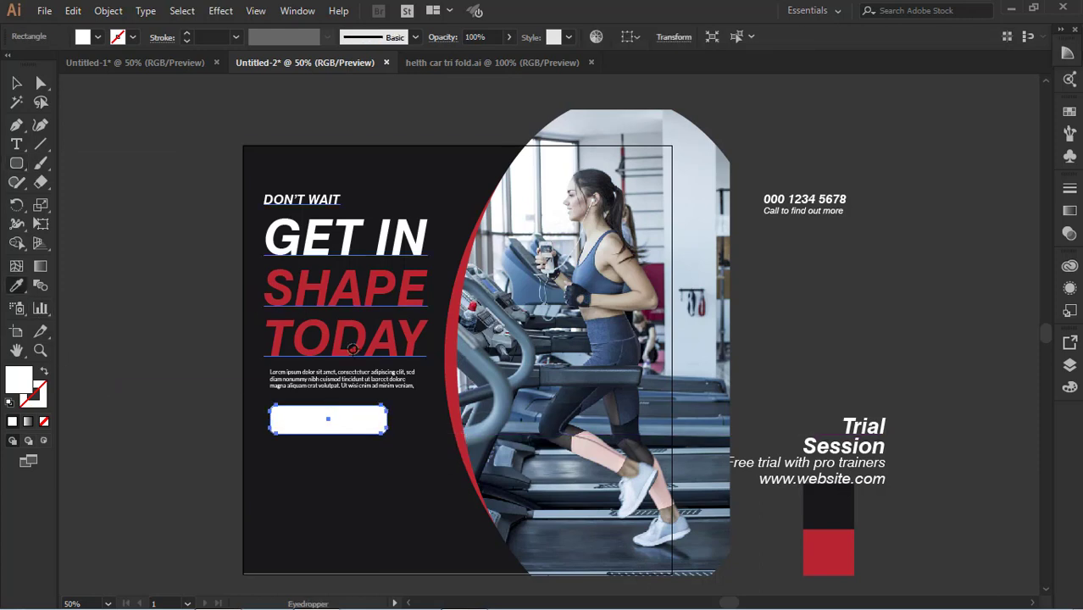
click(454, 381)
key(v)
click(119, 212)
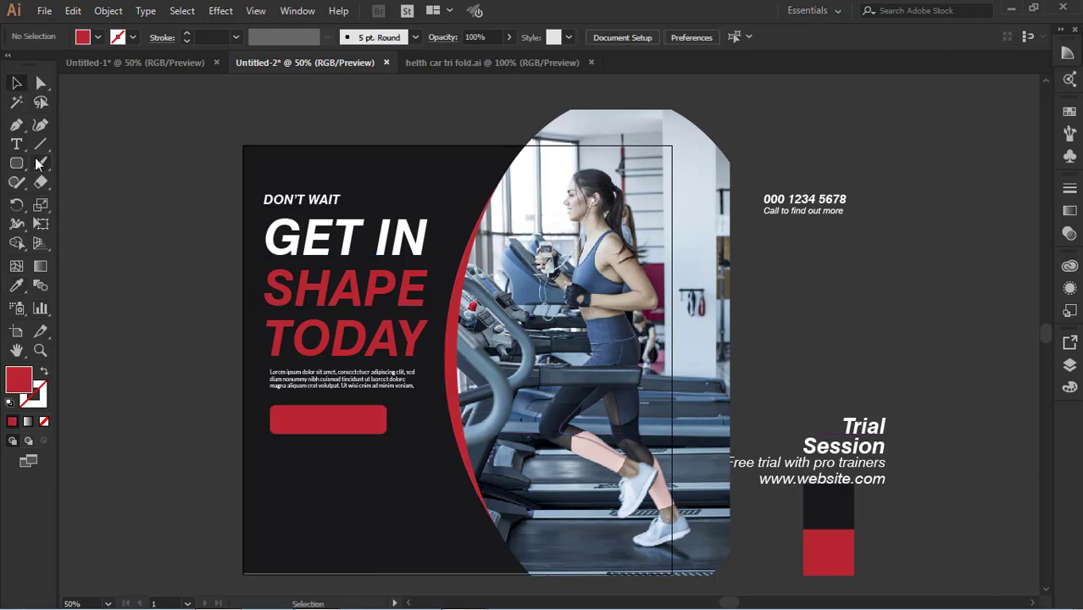
- Add the text START NOW outside the artboard and match its style to the white bold italic phone number text
key(t)
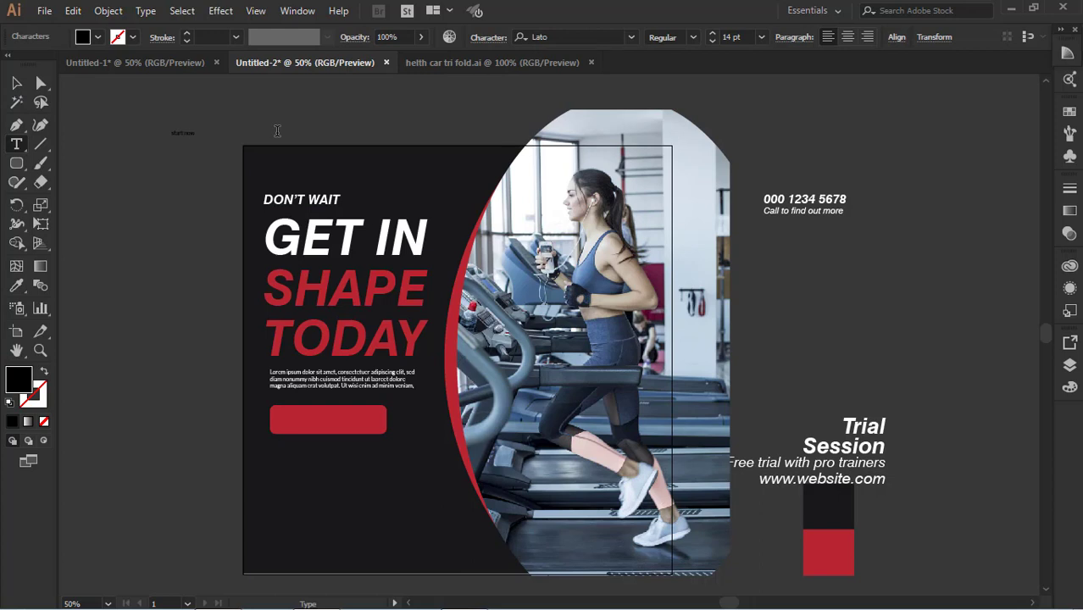
click(17, 83)
click(135, 173)
click(183, 133)
drag(196, 138, 310, 182)
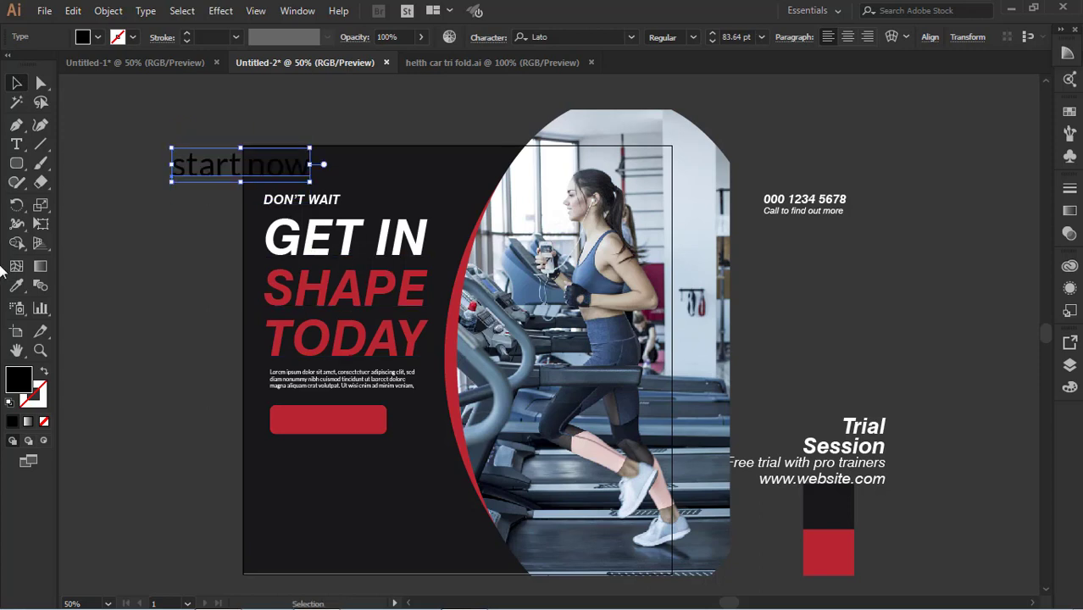
click(16, 285)
click(809, 198)
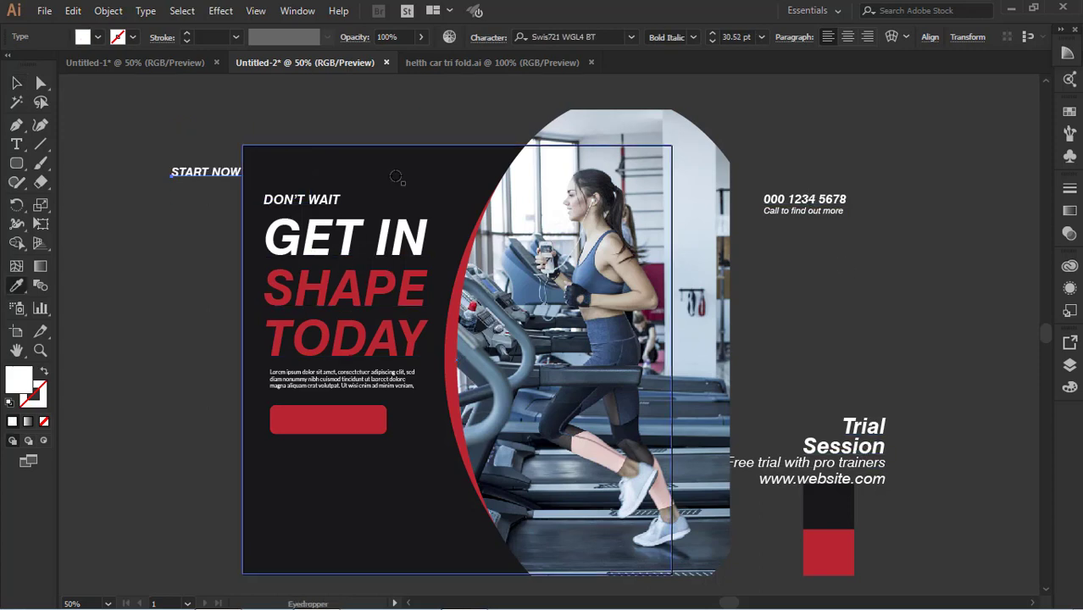
- Enlarge the START NOW text to about 46 pt and place it on the red button
click(17, 83)
drag(243, 180, 273, 191)
drag(261, 174, 373, 417)
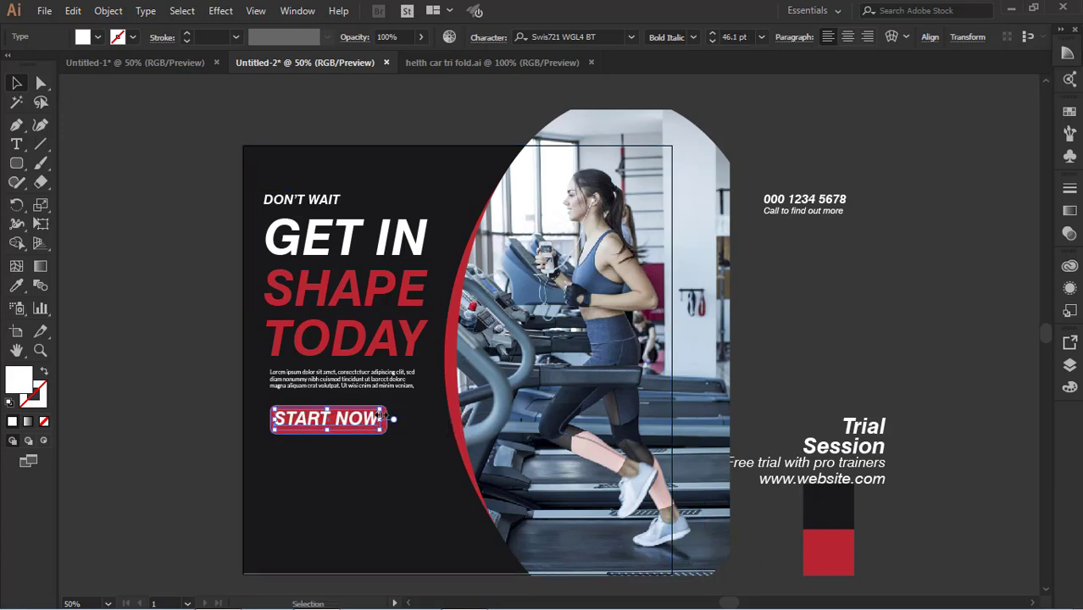
click(215, 361)
- Centre the START NOW text horizontally on the red button
click(340, 421)
shift+click(375, 426)
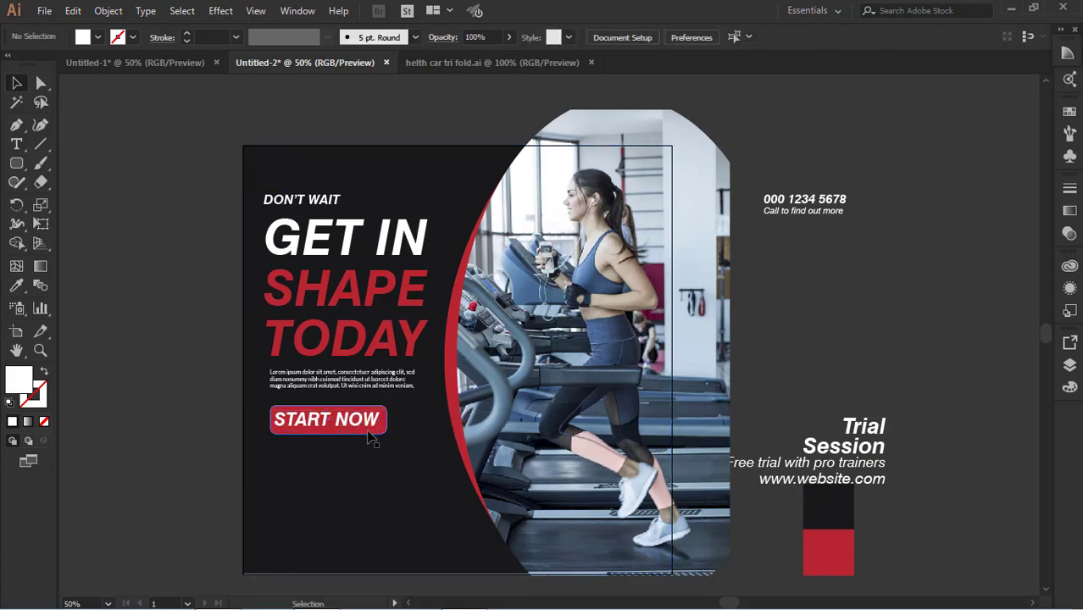
scroll(368, 398, down, 2)
click(368, 353)
shift+click(363, 345)
right_click(359, 344)
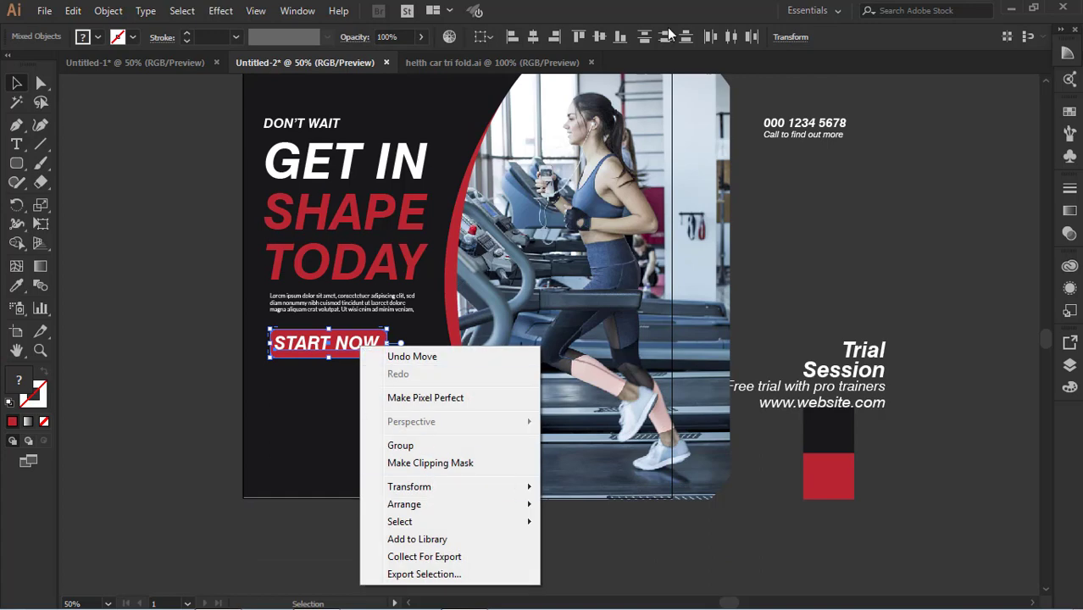
click(533, 38)
click(340, 389)
click(327, 345)
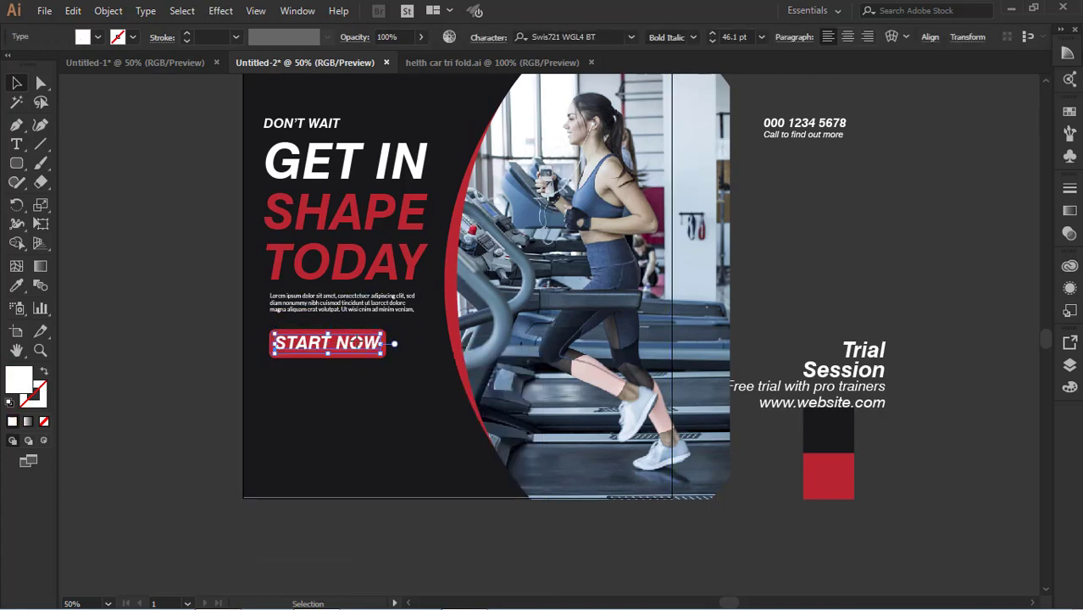
- Add the text 50% outside the artboard and enlarge it to about 97 pt
scroll(329, 360, up, 3)
scroll(329, 361, down, 4)
click(14, 147)
click(138, 413)
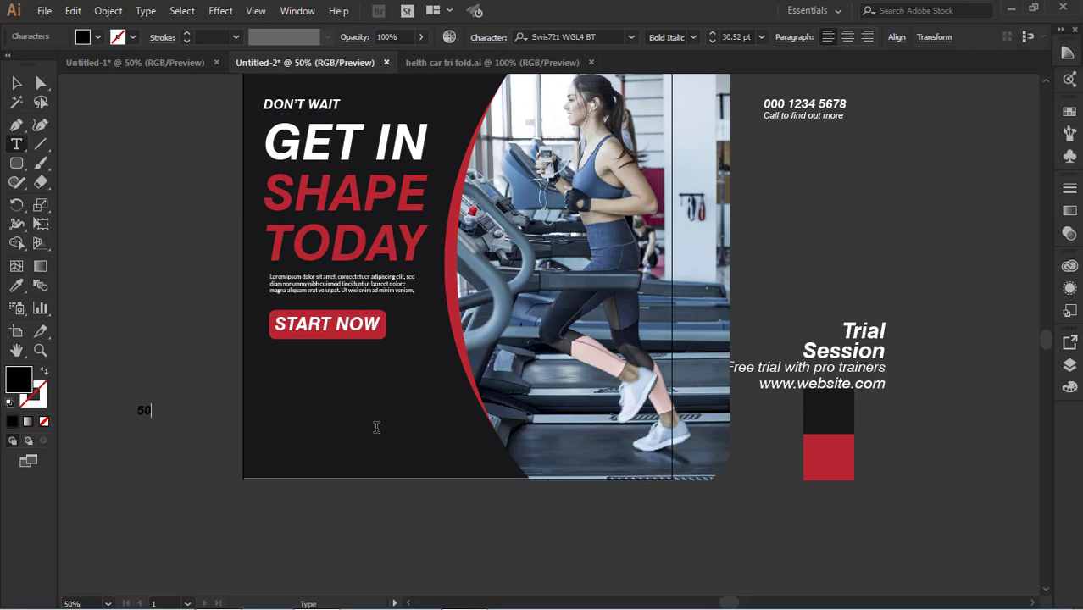
click(22, 88)
click(155, 413)
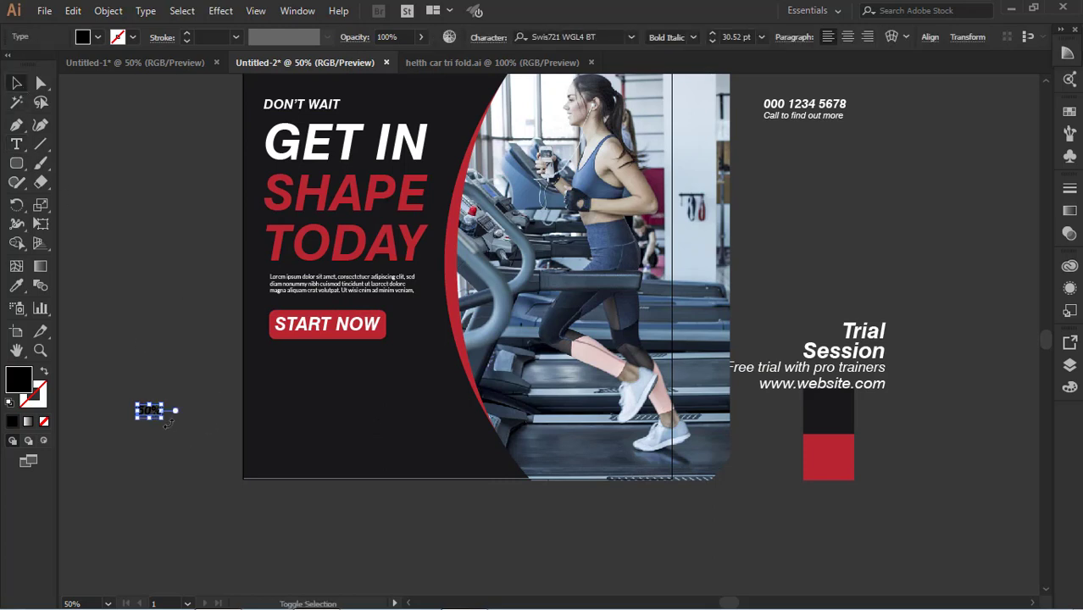
drag(165, 419, 233, 465)
drag(172, 426, 156, 346)
- Fill the 50% text with the red sampled from the curved accent
click(13, 284)
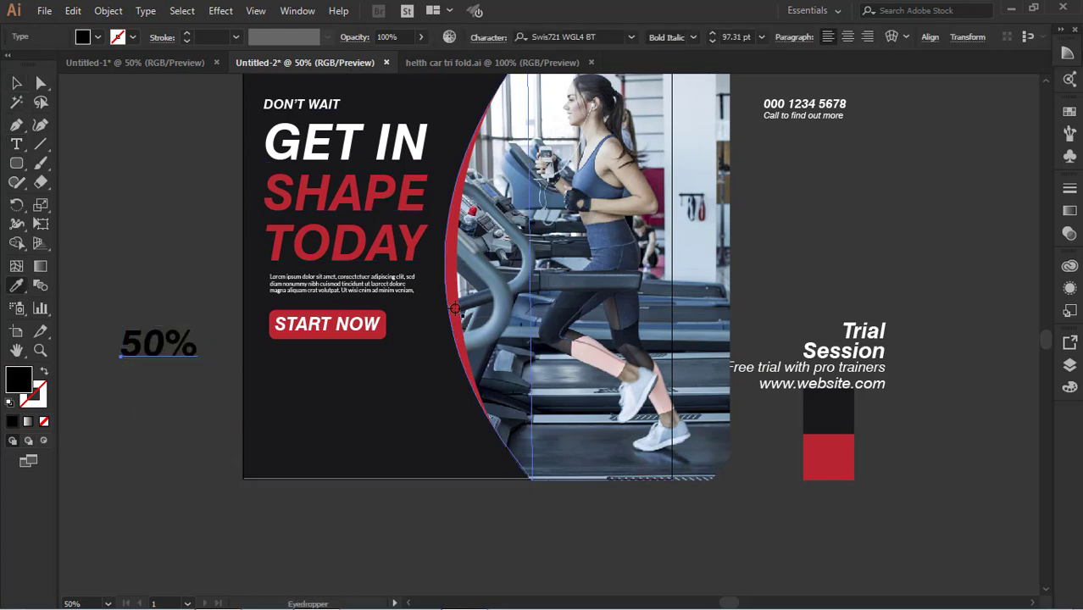
click(451, 313)
click(15, 80)
click(201, 311)
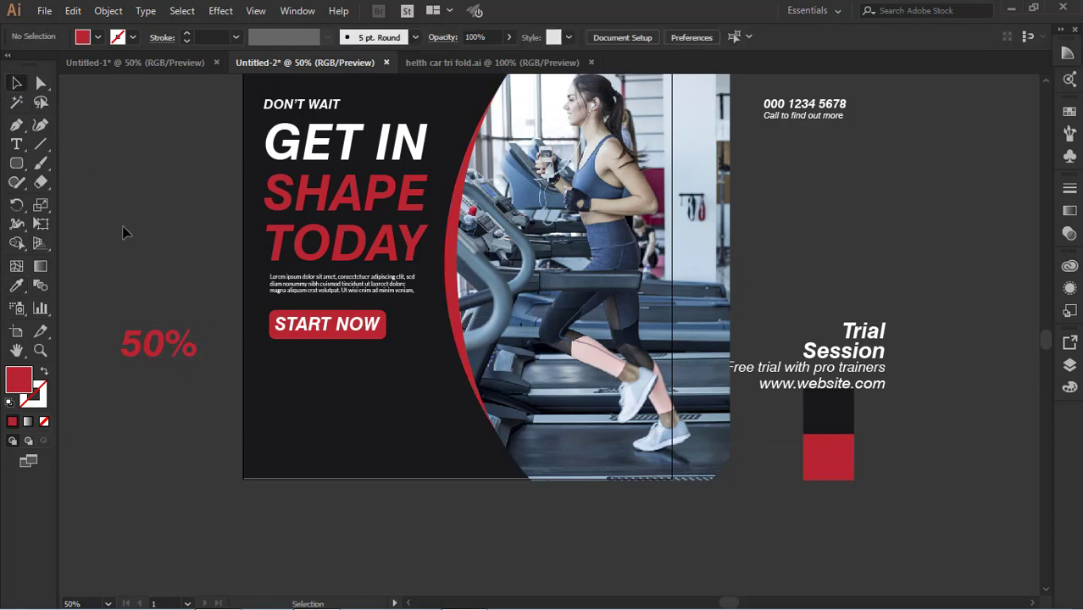
- Add the text OFF above the 50% text and set its font style to Italic
click(16, 145)
click(125, 148)
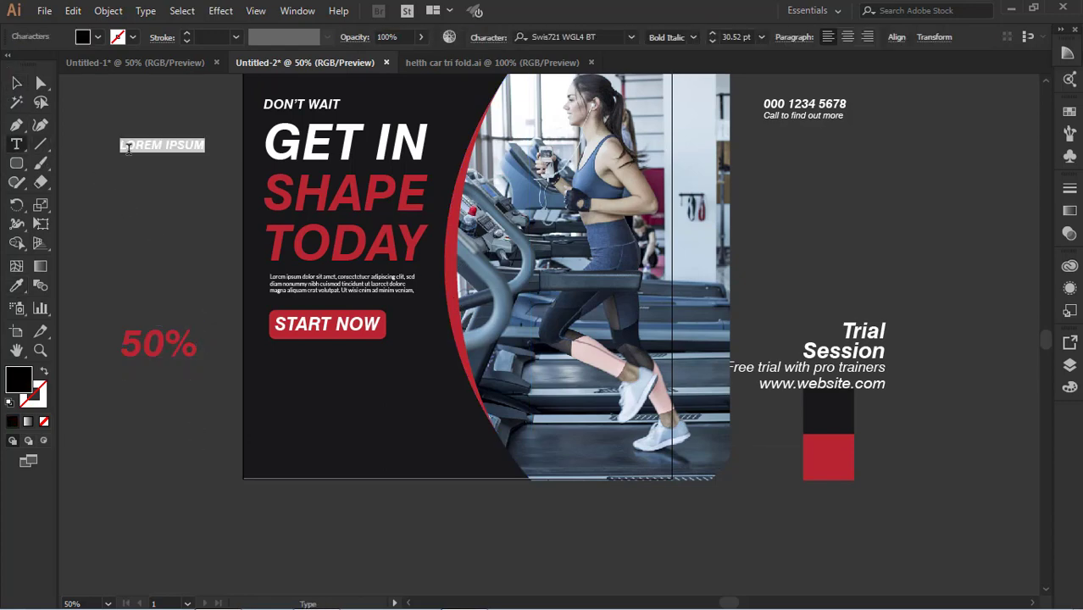
click(694, 37)
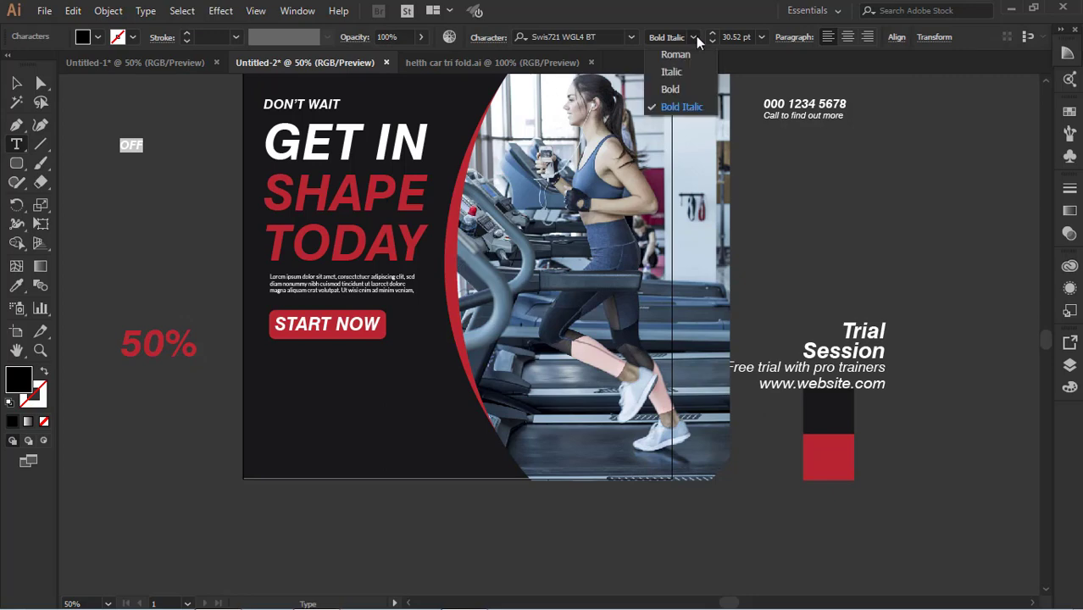
click(677, 56)
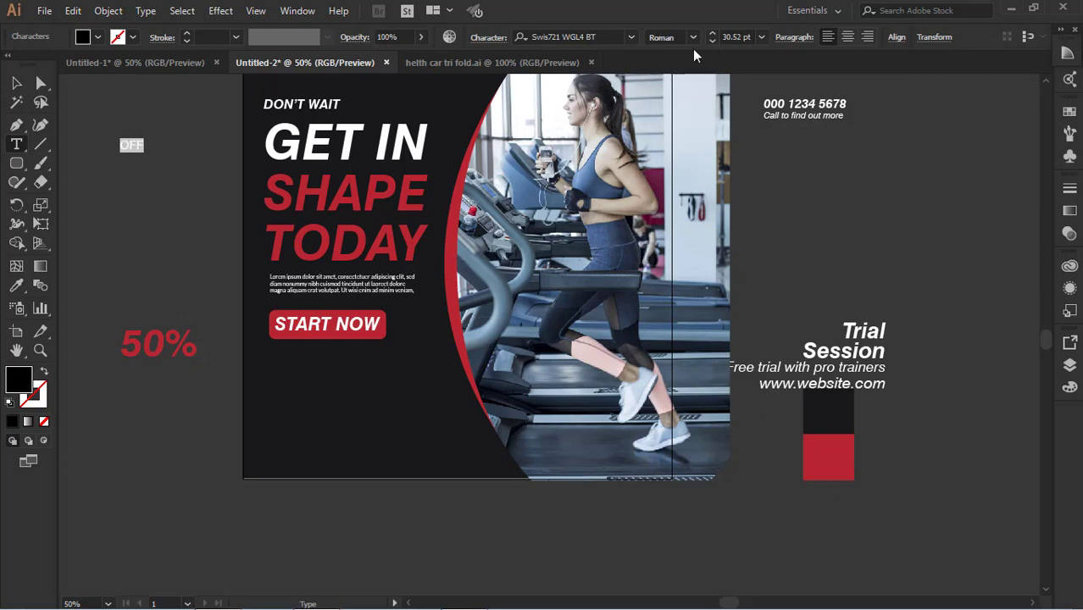
click(693, 38)
click(17, 83)
click(135, 147)
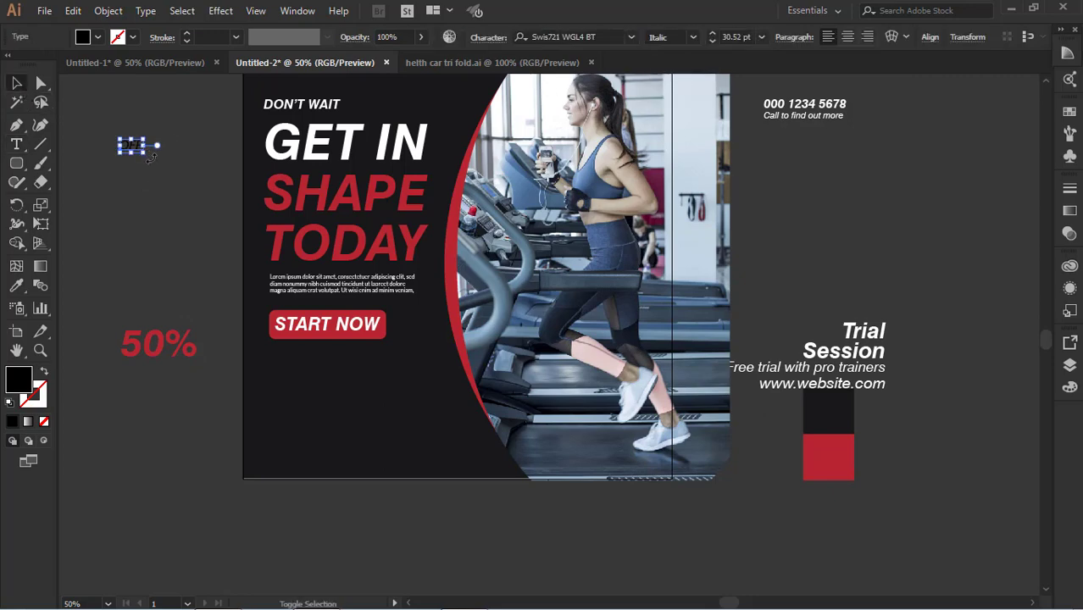
- Turn the OFF text vertical, scale it to about 38.56 pt and place it directly after the 50% text
drag(132, 146, 207, 341)
click(161, 426)
click(208, 346)
- Fill the vertical OFF text with white
key(i)
click(85, 37)
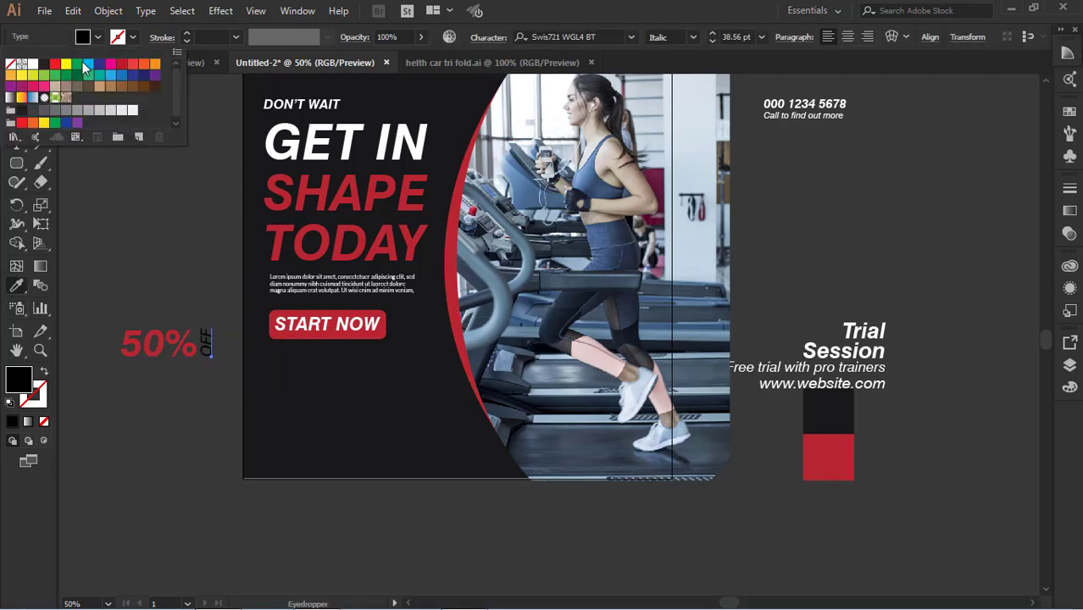
click(37, 71)
key(Escape)
key(v)
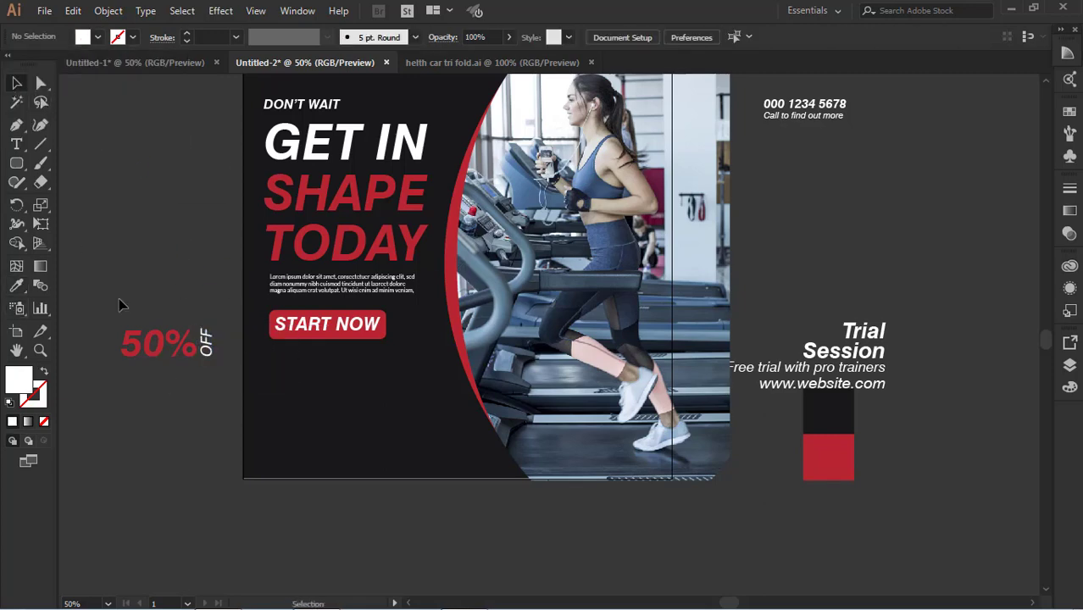
- Draw a rectangle covering the whole 50% OFF text with a small margin around it
drag(118, 297, 229, 372)
click(203, 403)
drag(17, 165, 81, 164)
drag(206, 366, 230, 368)
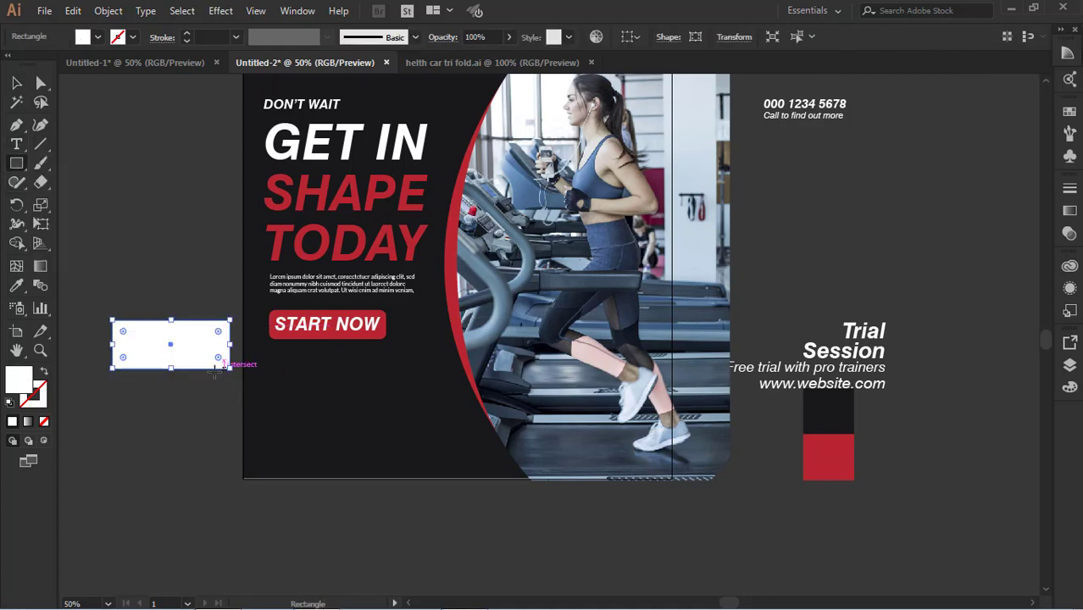
- Send the rectangle behind the 50% OFF text and give it a white outline with no fill
key(ctrl+shift+bracketleft)
click(44, 373)
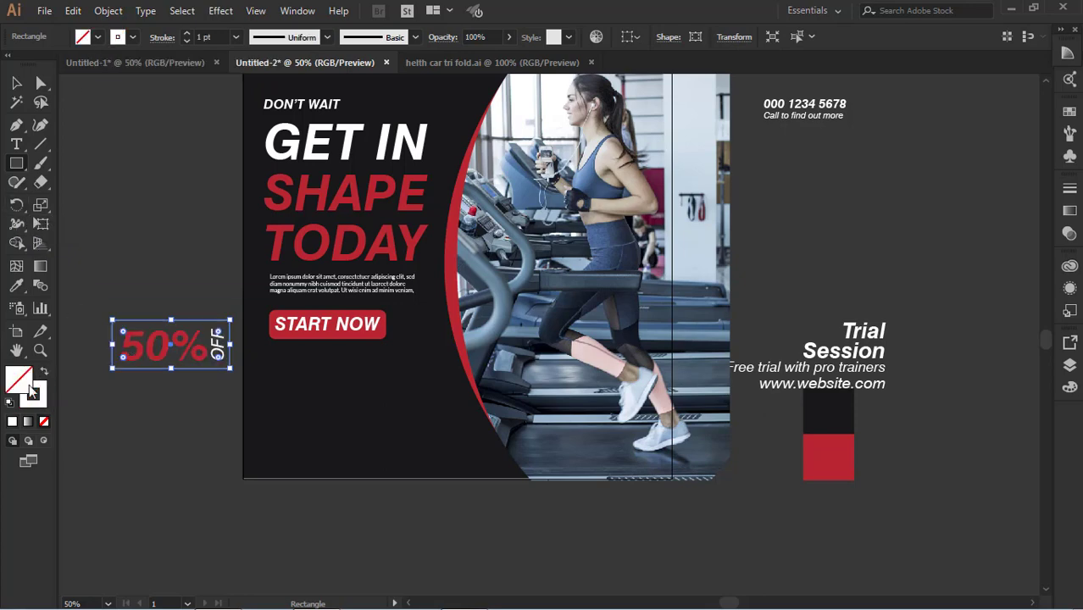
click(88, 421)
click(581, 342)
key(v)
click(228, 380)
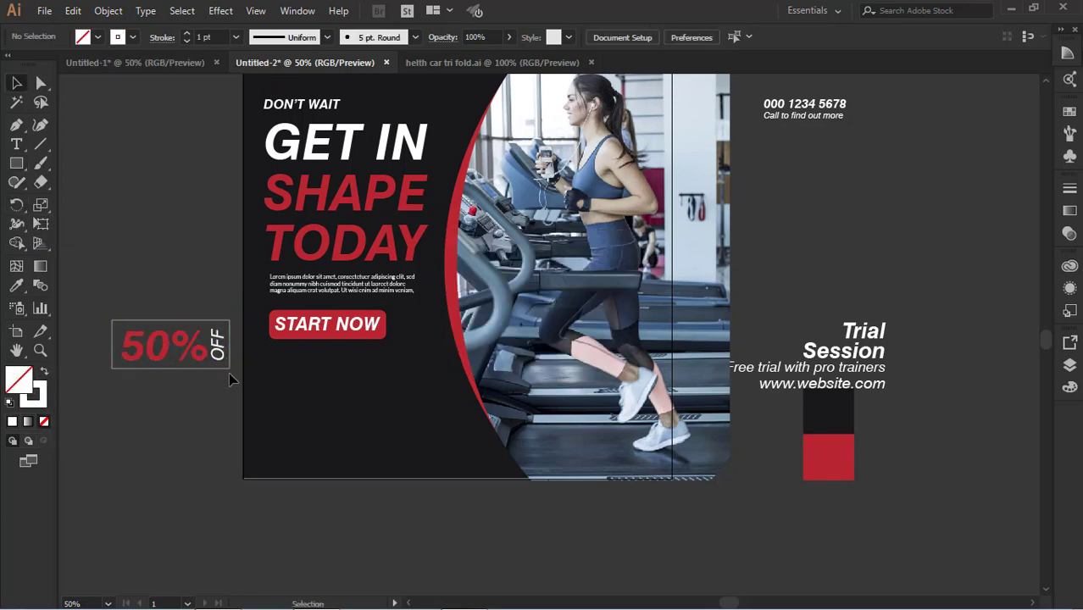
- Group the 50% and OFF texts and centre them inside the outlined rectangle
click(218, 360)
shift+click(218, 348)
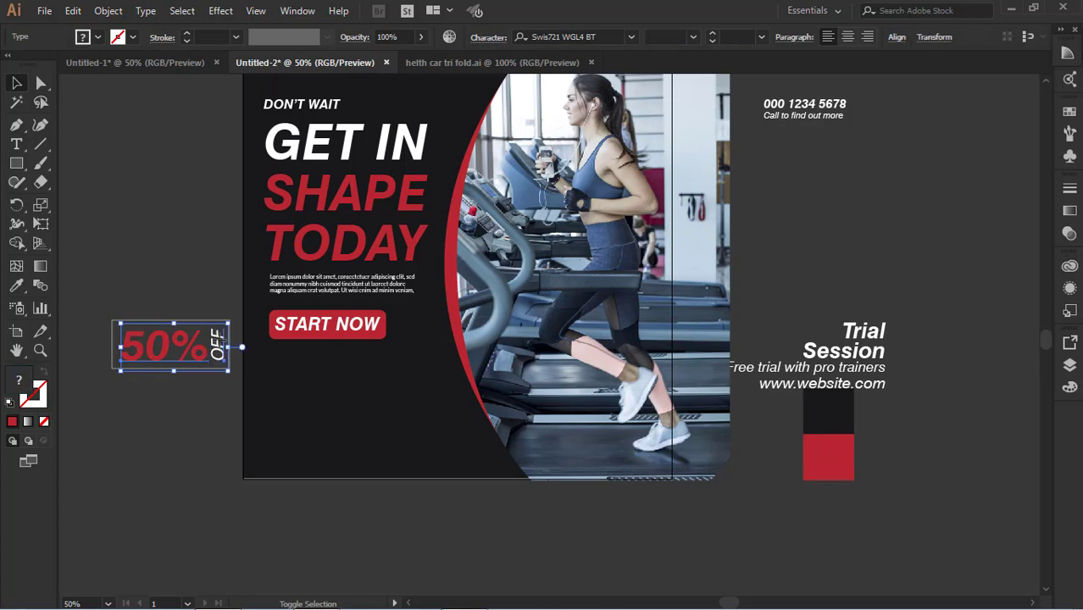
shift+click(218, 333)
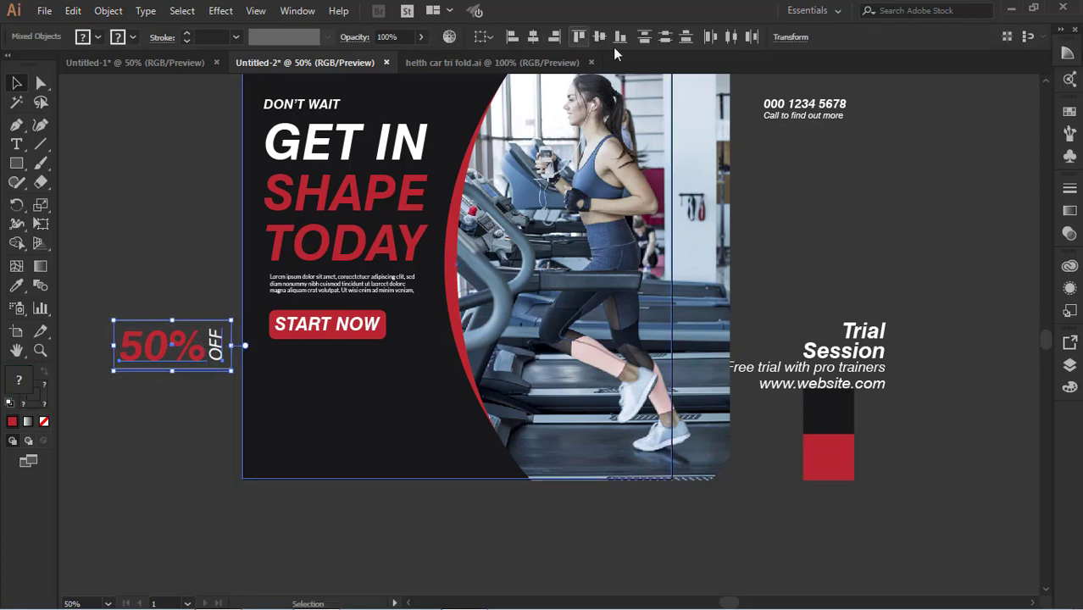
click(116, 289)
- Set the stroke weight of the rectangle around 50% OFF to 2 pt
click(141, 321)
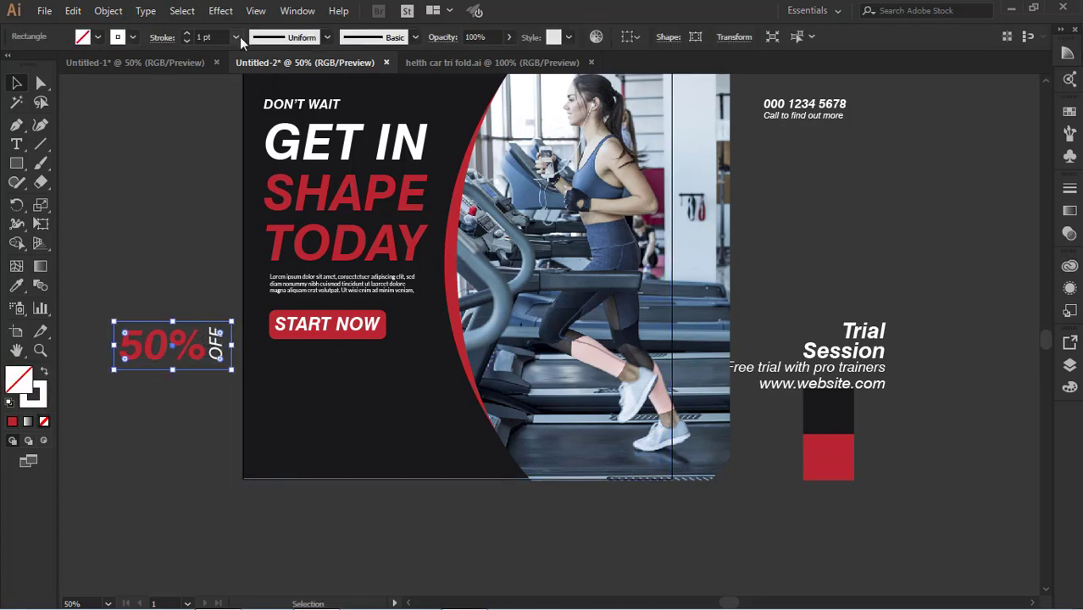
click(237, 37)
click(212, 125)
- Move the 50% OFF text and its frame beneath the START NOW button and shrink them slightly to match the button's width
drag(87, 283, 252, 393)
click(183, 349)
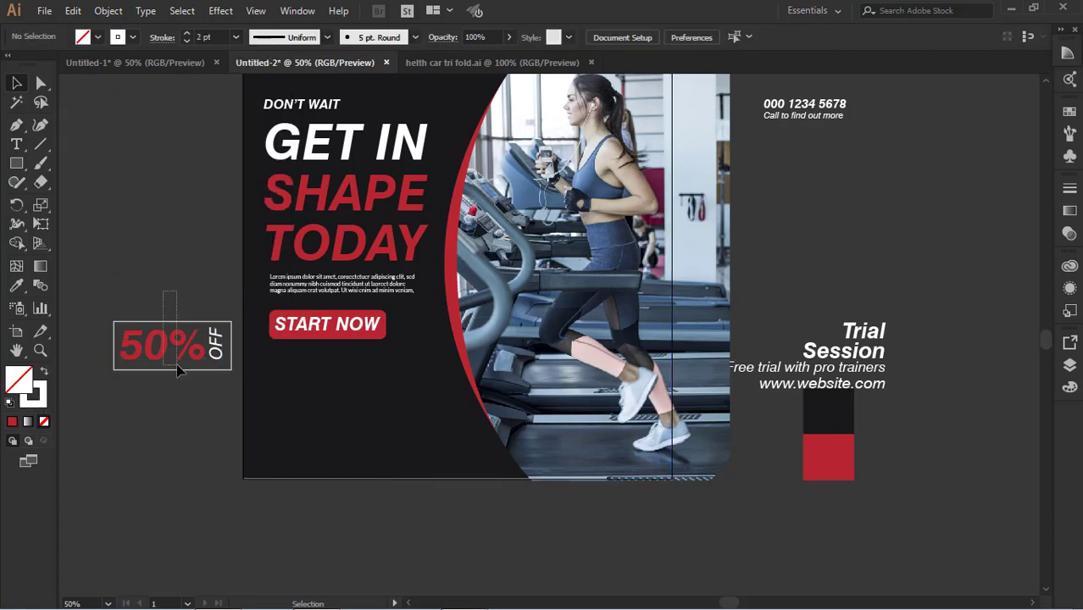
drag(182, 349, 336, 383)
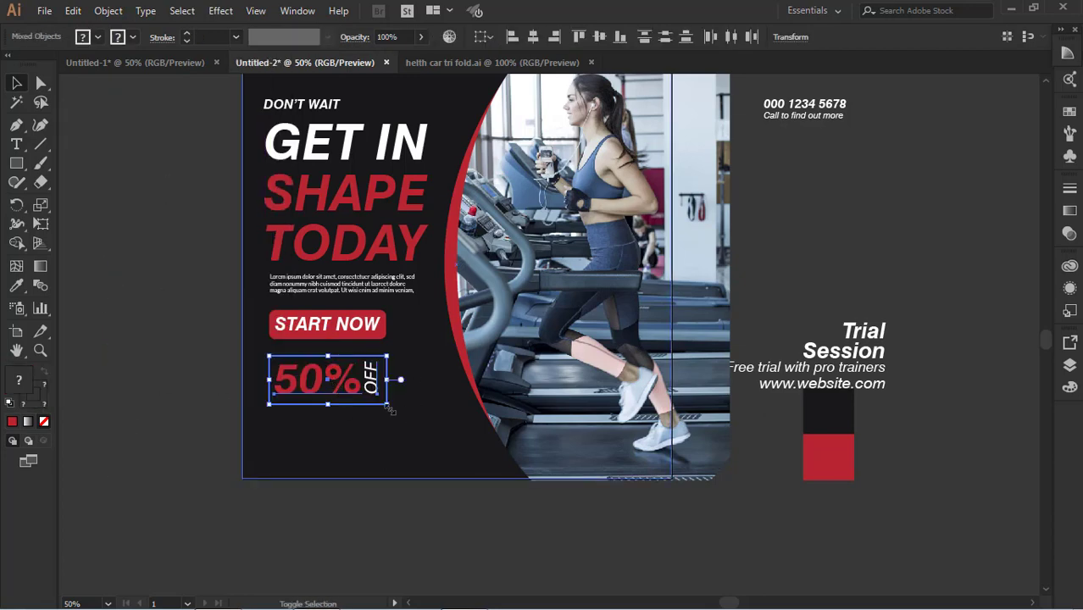
drag(389, 408, 385, 405)
click(161, 402)
scroll(354, 440, up, 1)
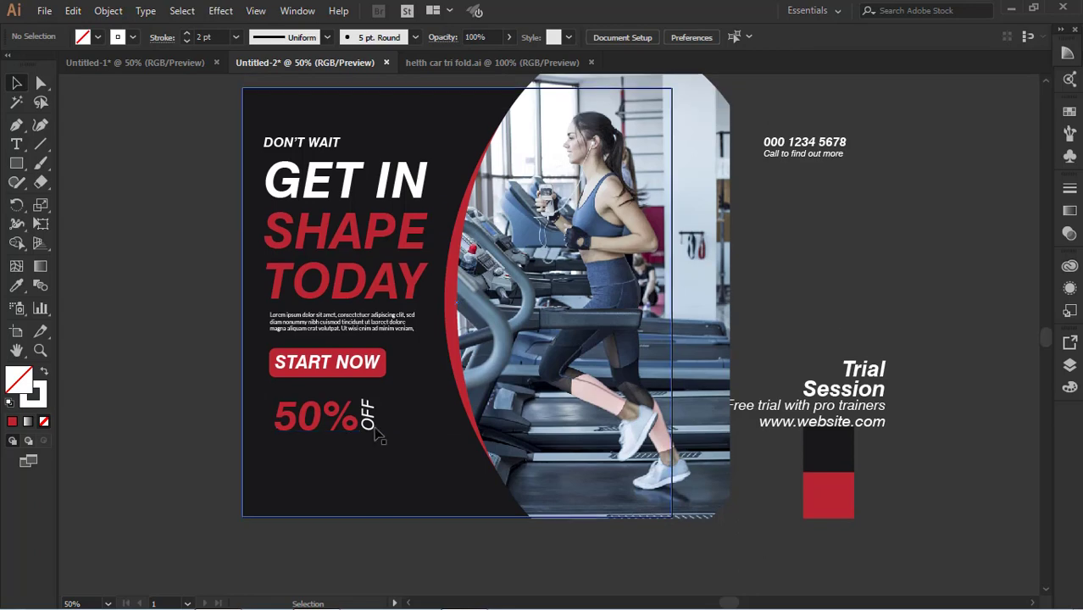
- Inside the discount text group, set 50% to an upright bold style and OFF to an upright regular-weight style
click(366, 425)
double_click(371, 429)
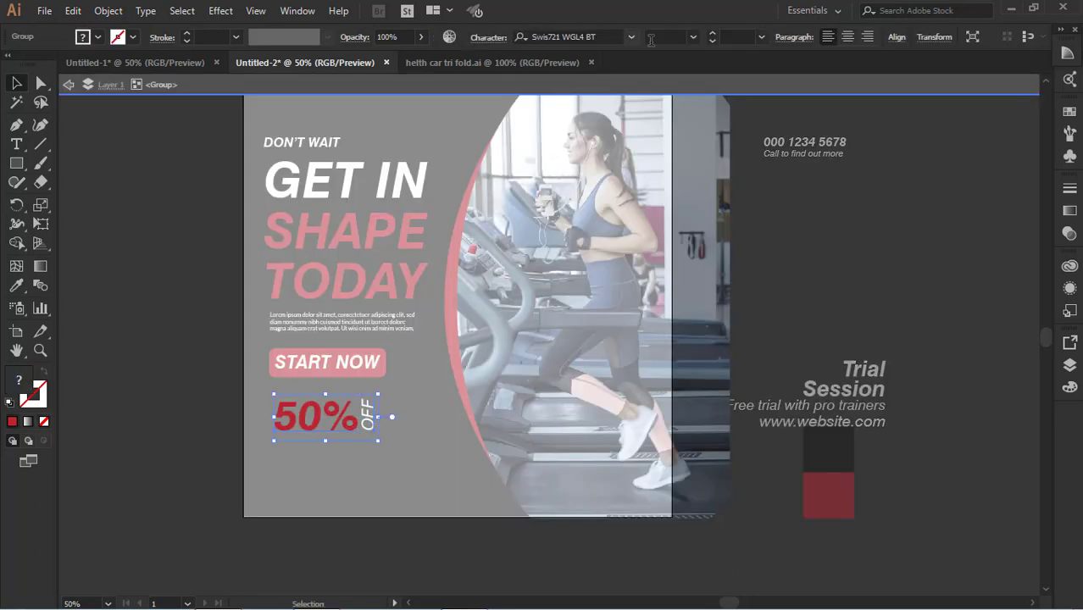
click(693, 36)
click(399, 405)
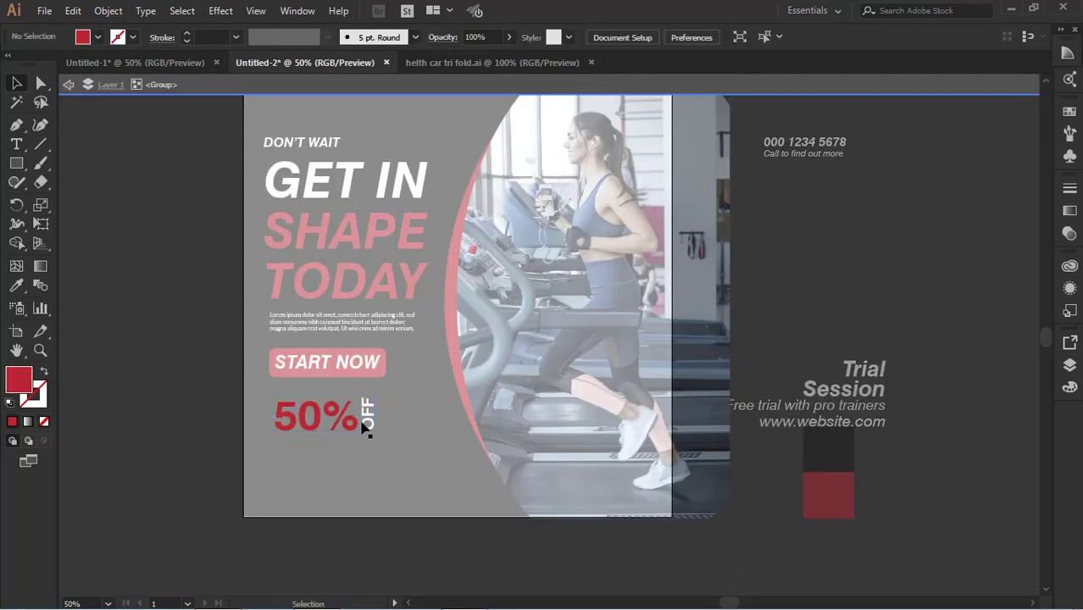
click(363, 422)
click(833, 254)
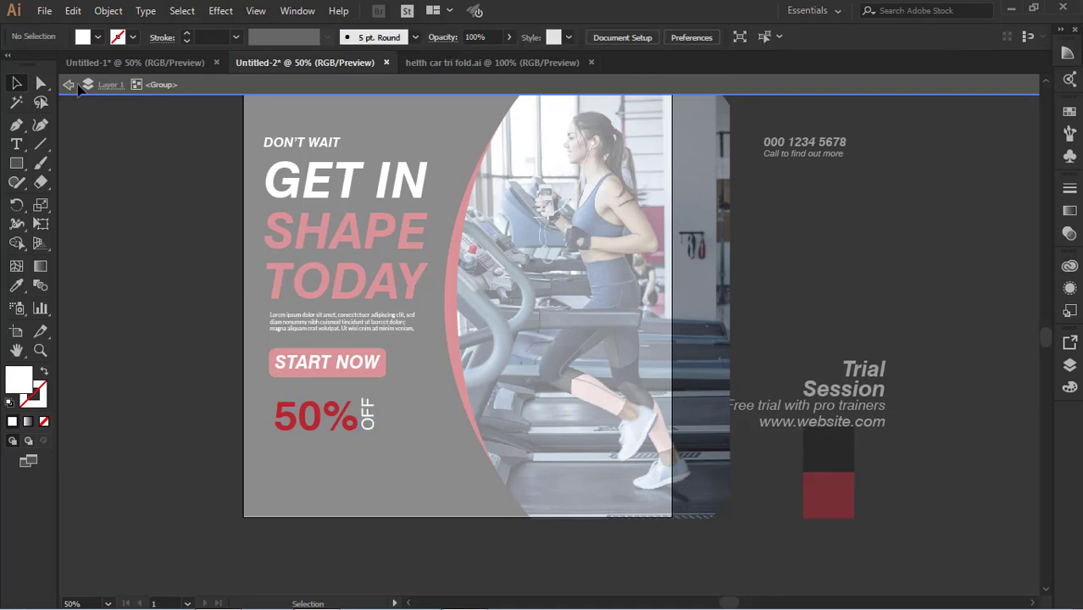
key(Escape)
click(315, 417)
click(325, 458)
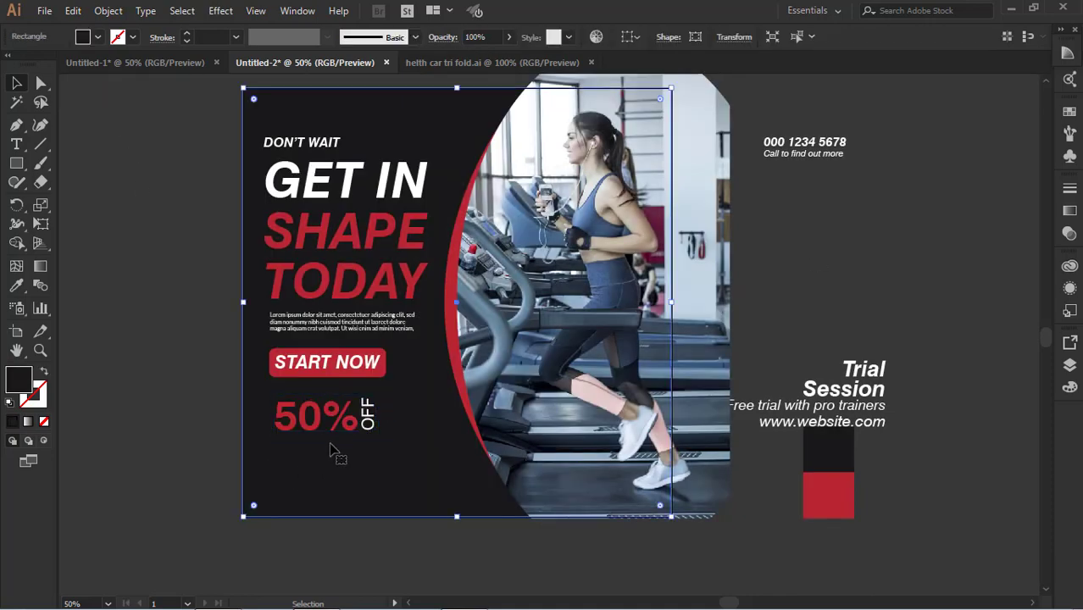
double_click(336, 412)
click(371, 395)
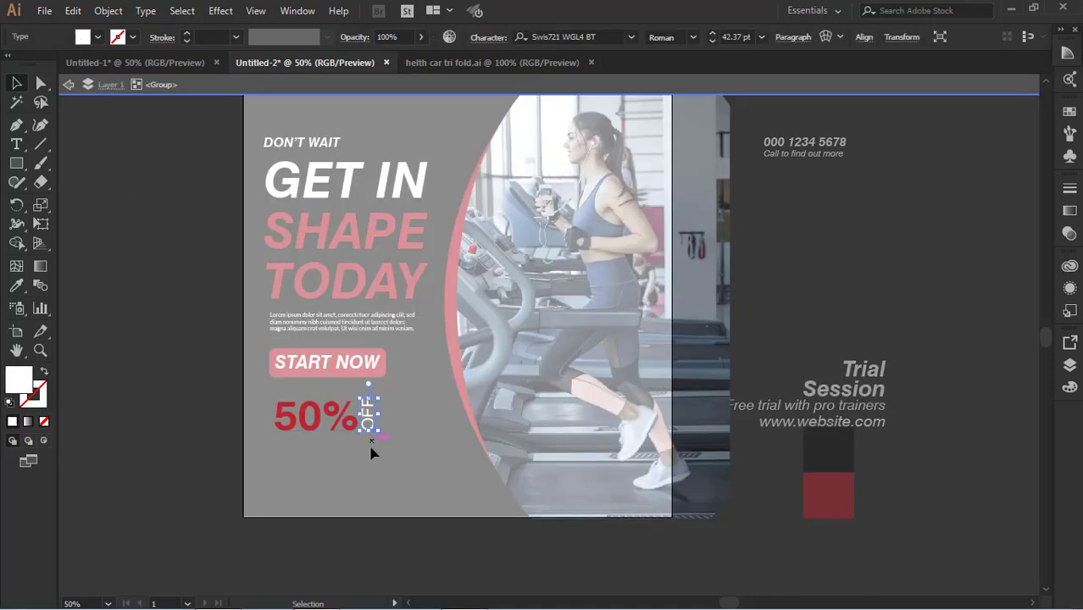
click(69, 84)
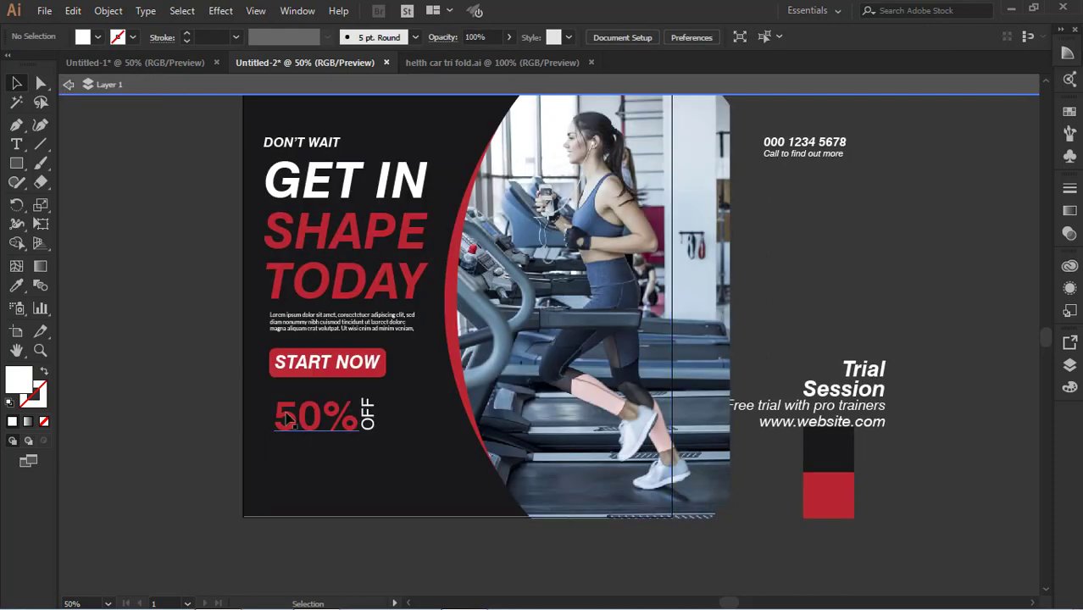
- Undo the recent font style changes and the move of the 50% OFF offer, back to its framed version beside the artboard
click(338, 422)
key(ctrl+z)
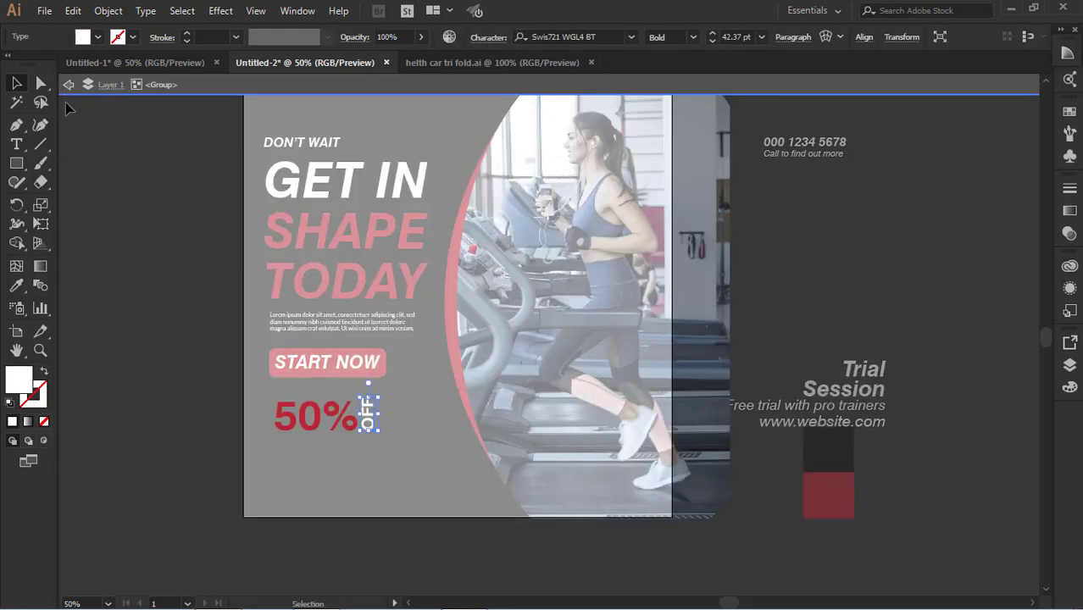
click(69, 85)
click(352, 419)
key(ctrl+z)
key(ctrl+z)
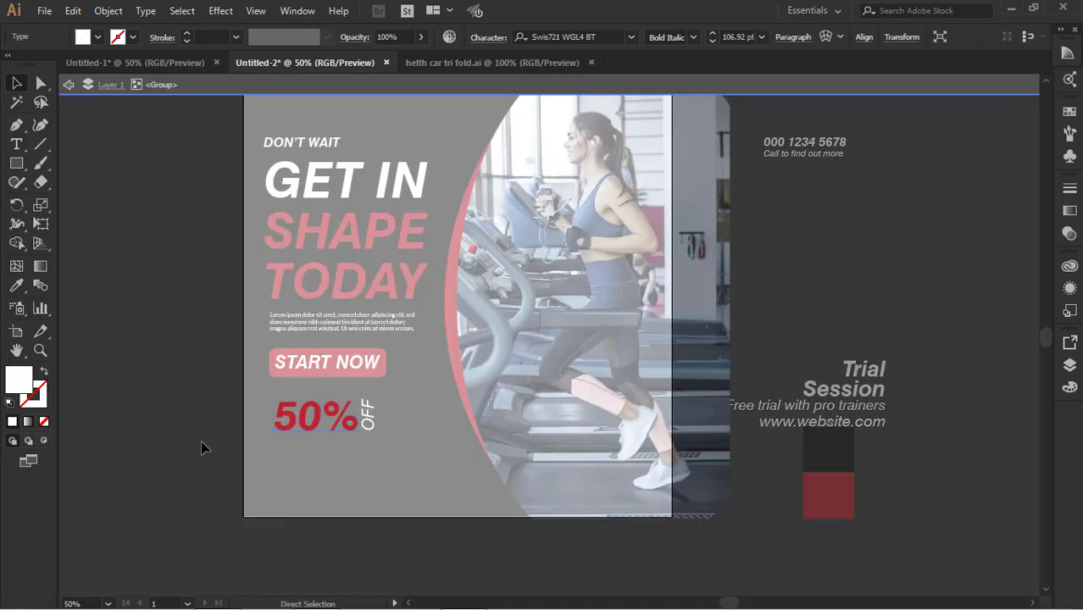
key(ctrl+z)
key(ctrl+z)
key(ctrl+z)
key(ctrl+z)
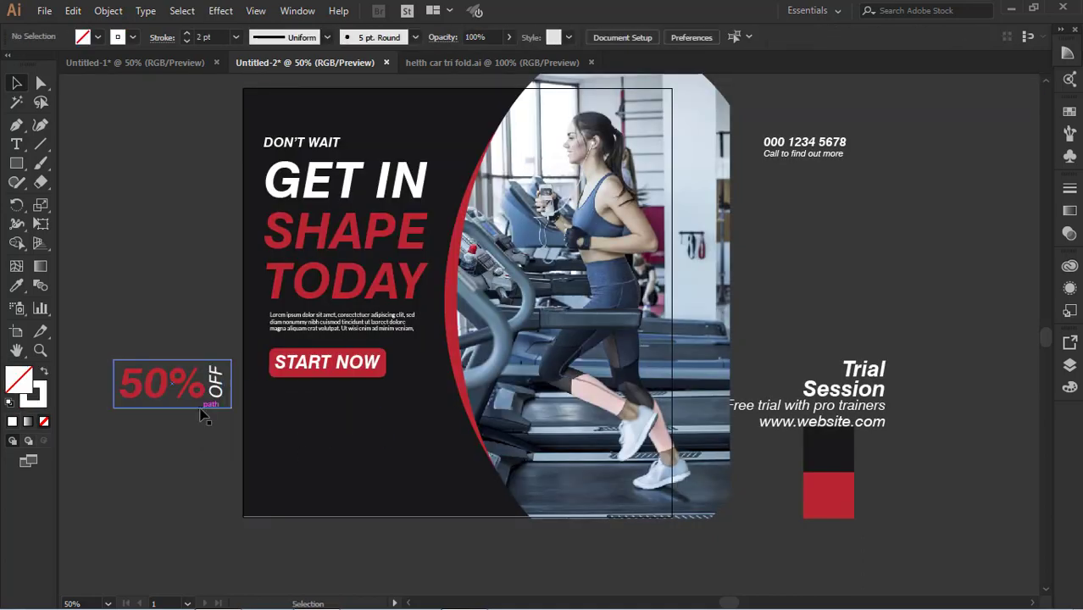
- Set the grouped 50% OFF text to Bold, then change only OFF inside the group to Roman
click(203, 415)
click(693, 37)
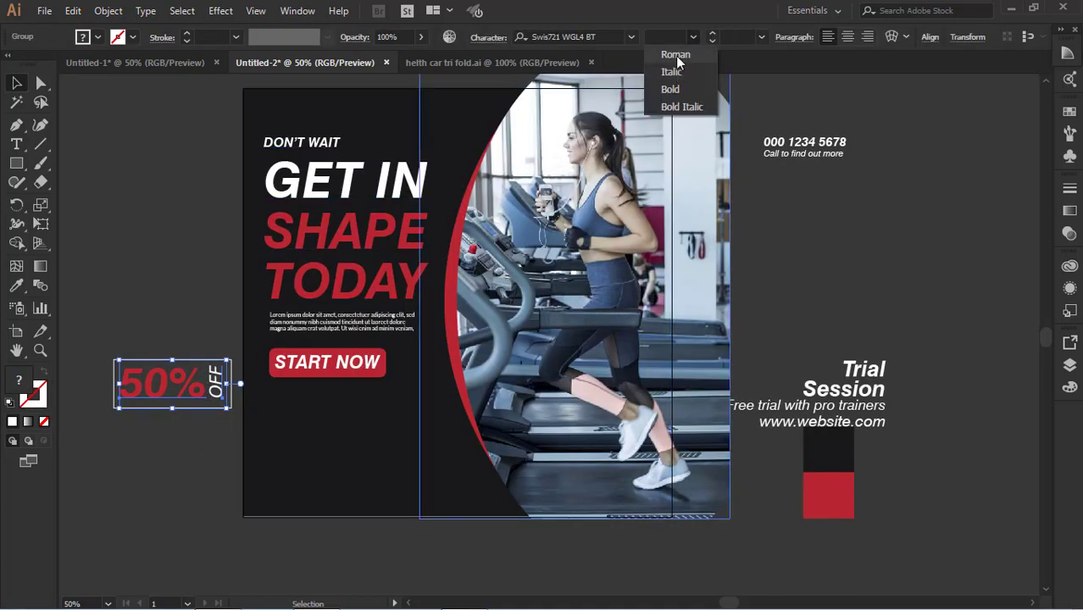
click(670, 89)
click(202, 317)
double_click(216, 379)
click(216, 378)
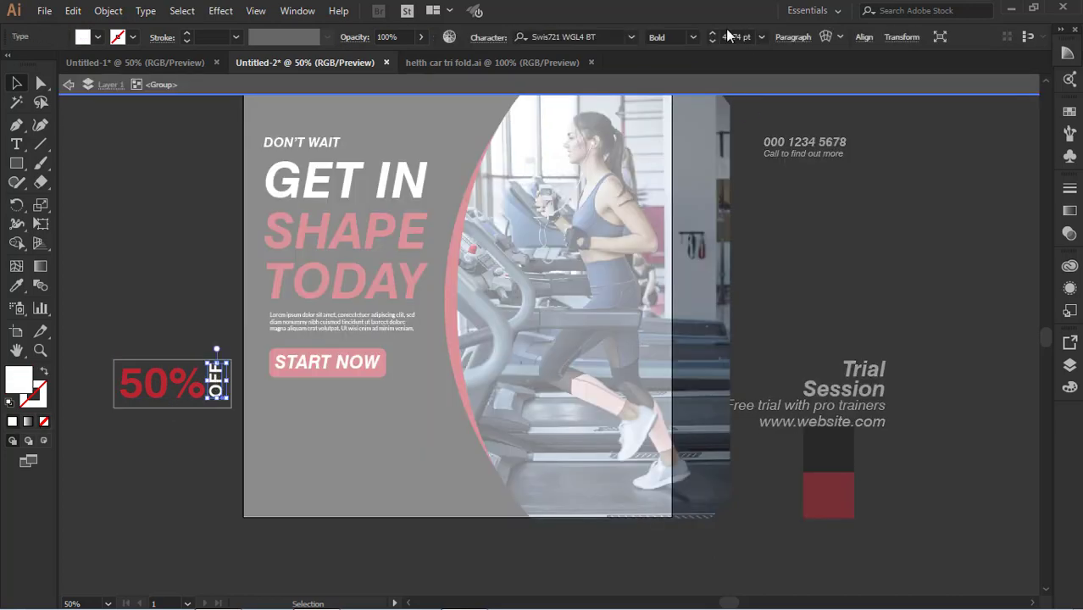
click(69, 86)
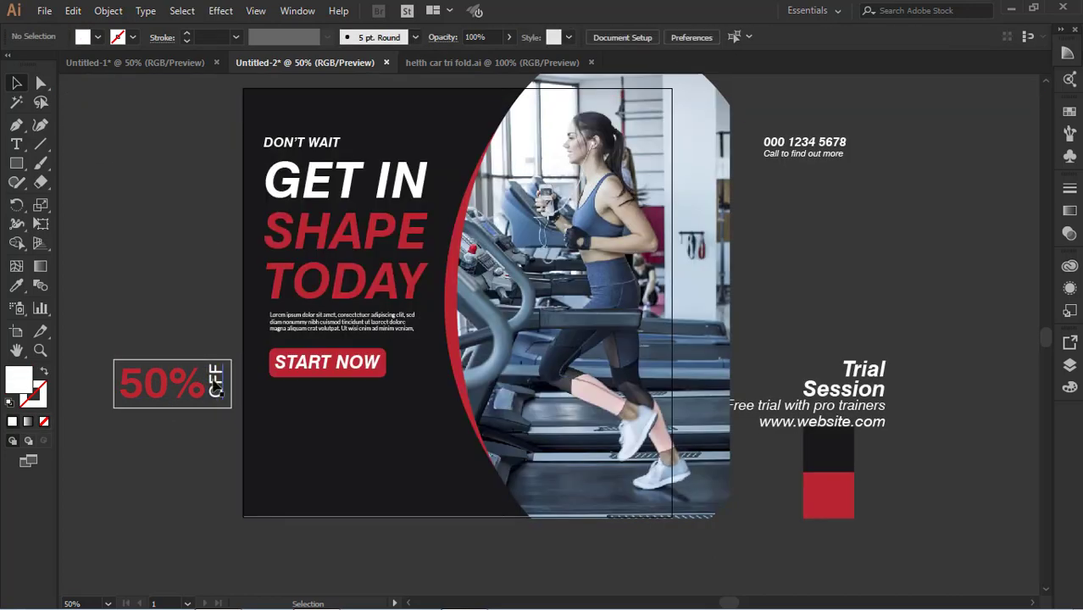
- Move the 50% OFF text together with its frame beneath the START NOW button
click(219, 394)
click(179, 353)
drag(200, 397, 360, 428)
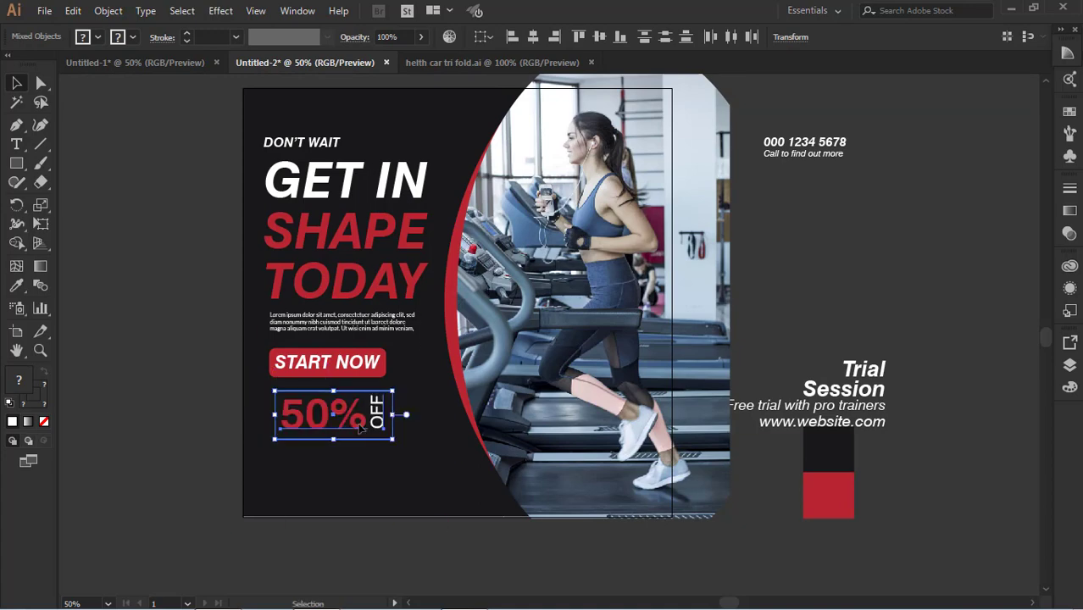
click(817, 332)
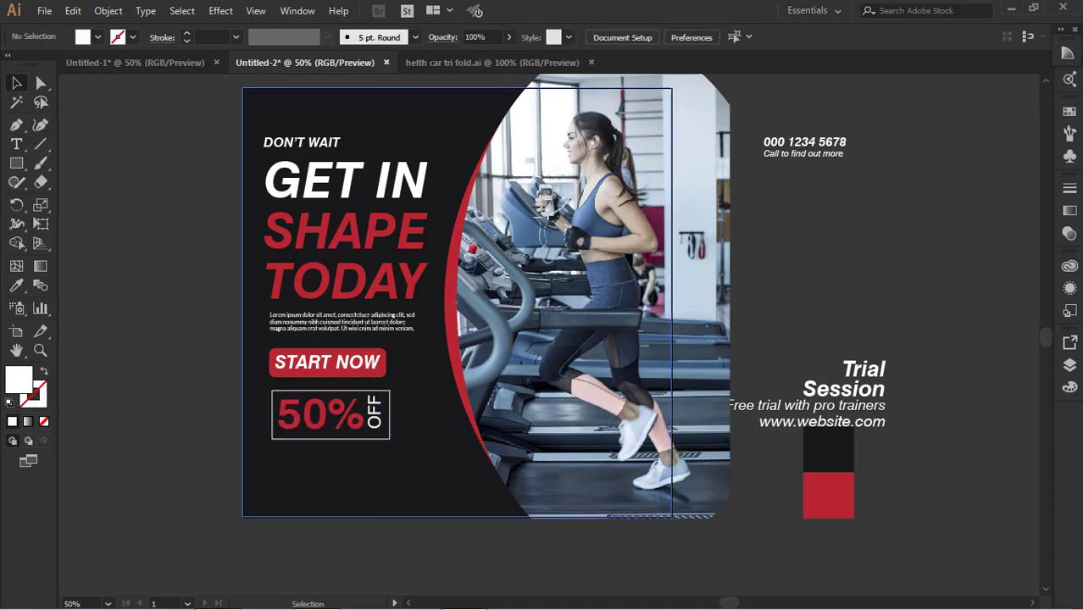
- Draw a closed Pen shape over the lower part of the photo, following its curved edge and the artboard corner, with a curved upper edge
key(p)
click(466, 366)
drag(532, 516, 669, 517)
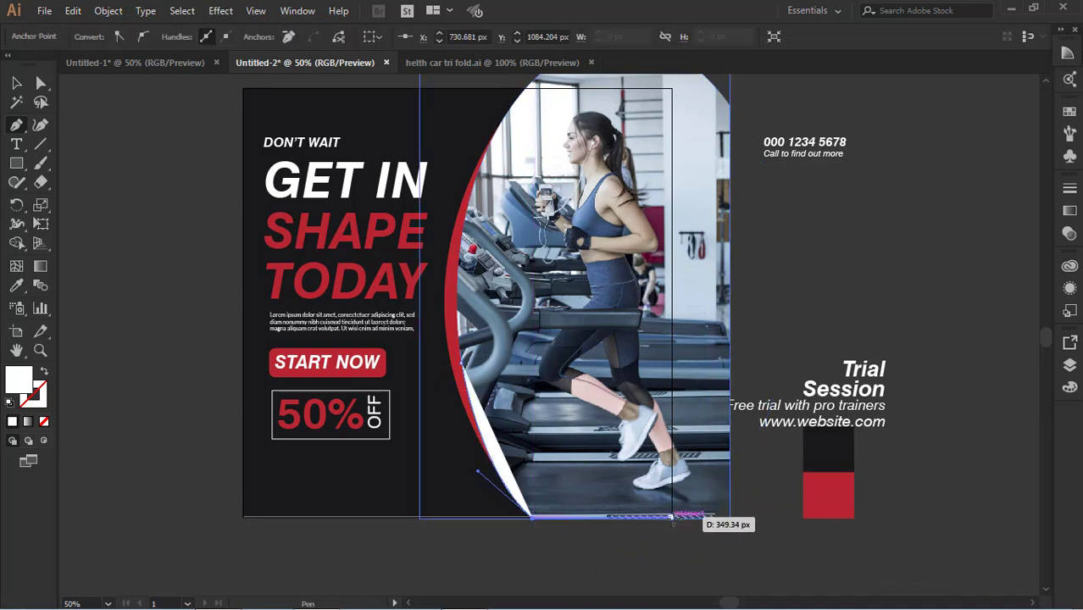
click(671, 347)
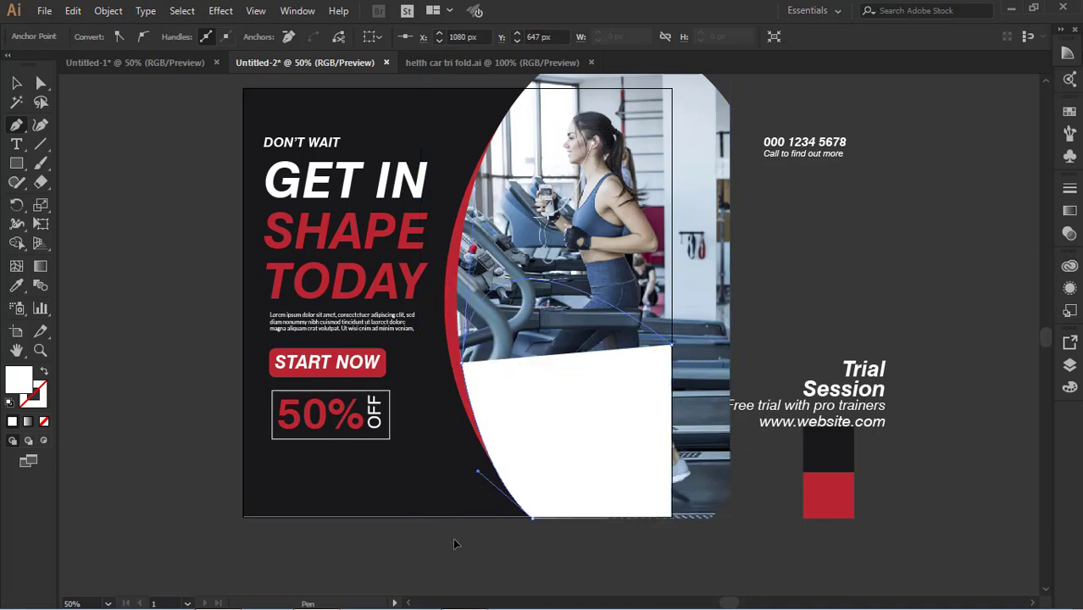
click(480, 473)
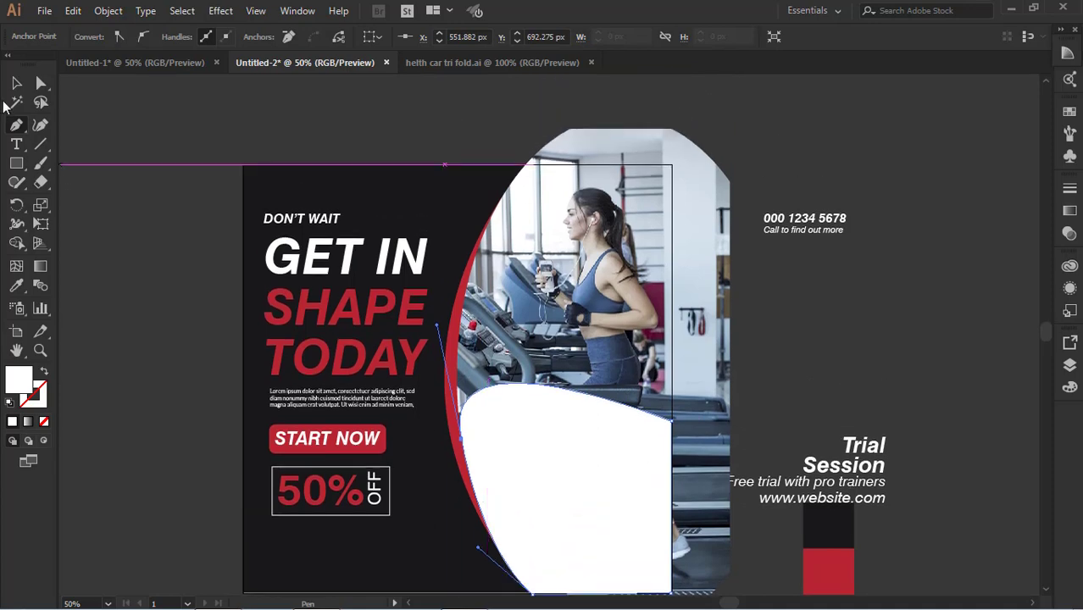
- Fill the curved shape with the red swatch colour and set its blending mode to Multiply
click(16, 83)
key(i)
click(829, 496)
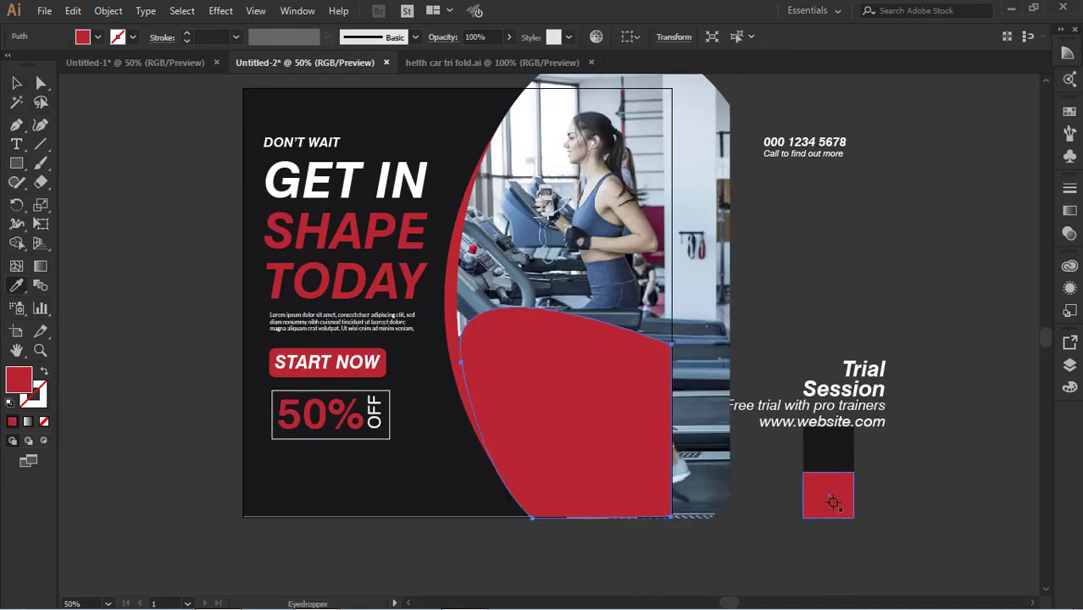
scroll(543, 339, up, 3)
click(1069, 210)
click(980, 183)
click(907, 208)
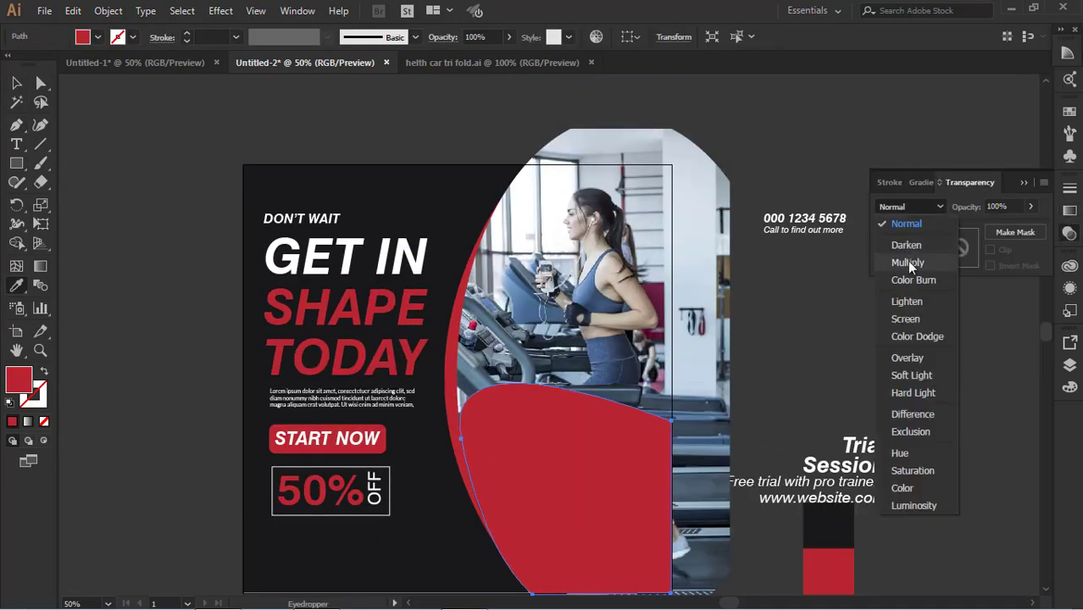
click(910, 261)
scroll(740, 386, down, 3)
click(16, 83)
click(138, 197)
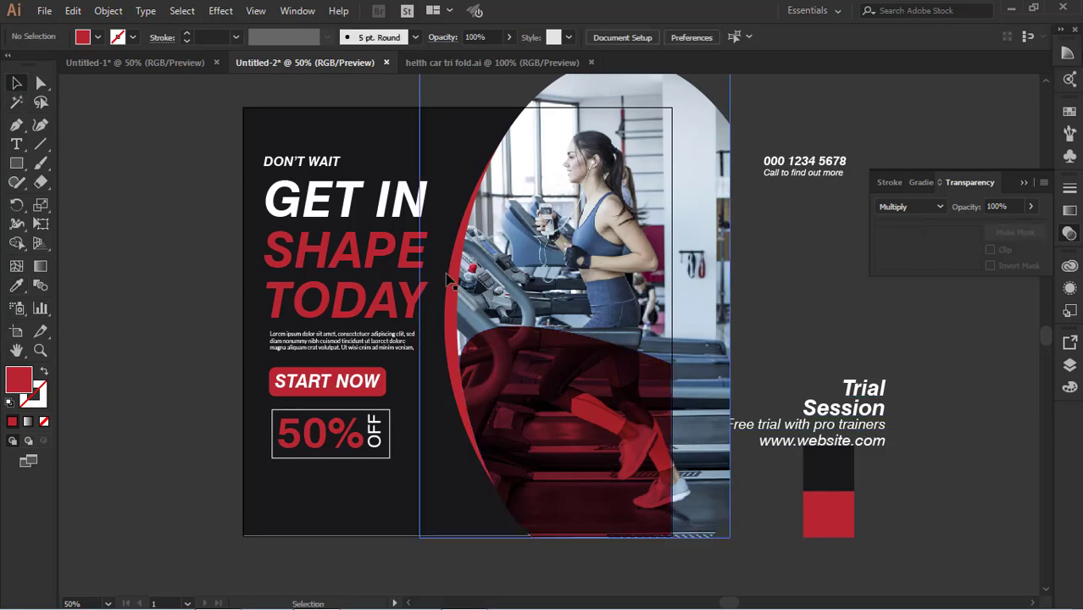
- Move the Trial Session text group onto the lower part of the red overlay and nudge it into position near the artboard's edge
drag(859, 428, 631, 477)
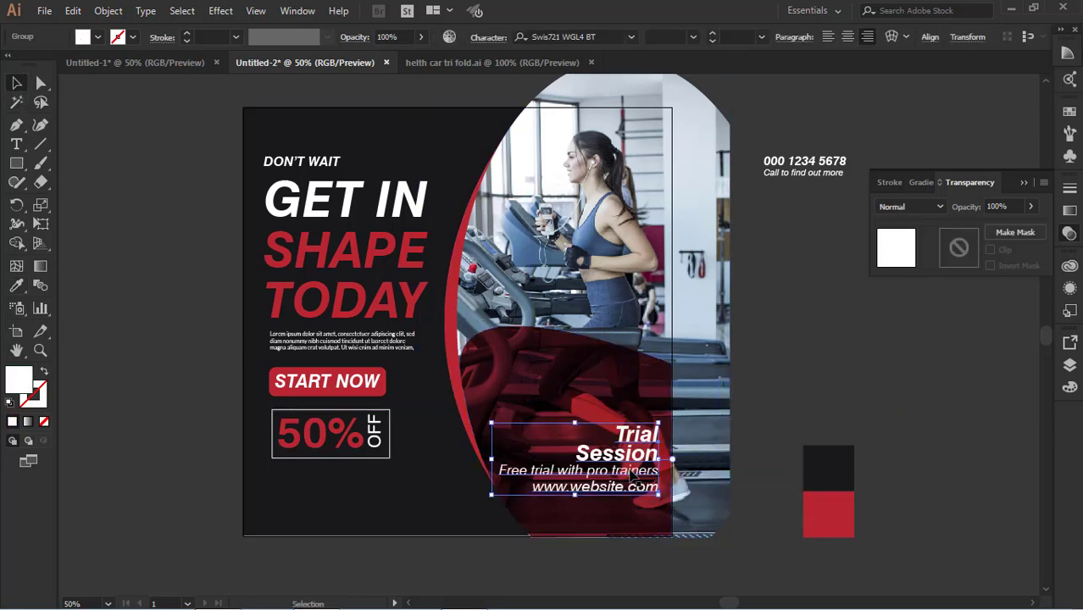
key(shift+Left)
key(shift+Down)
key(shift+Down)
key(shift+Down)
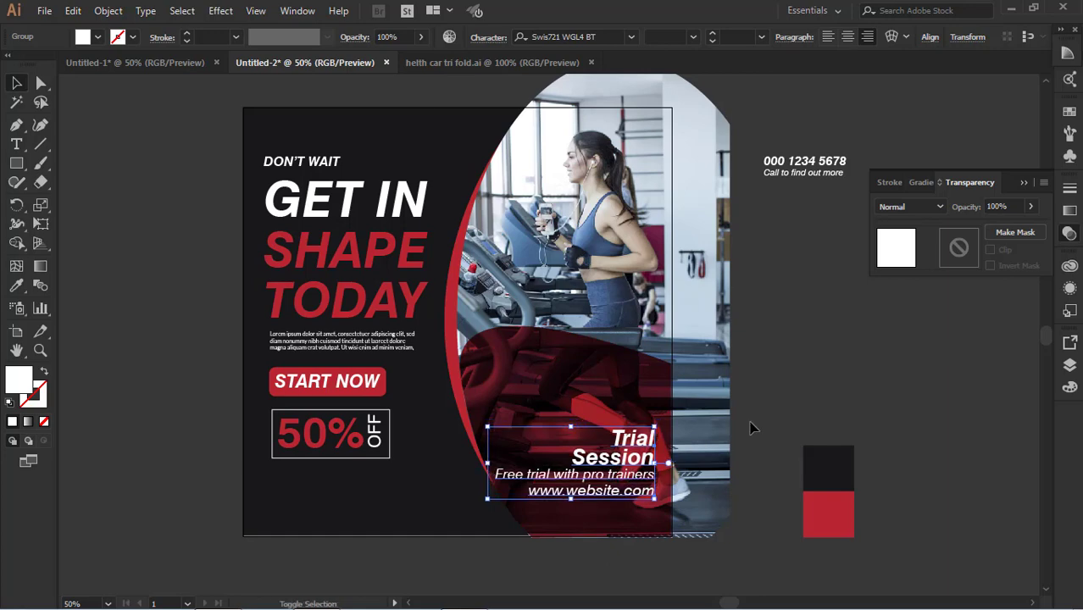
key(Right)
key(Right)
key(Right)
key(Right)
key(Right)
key(Right)
key(Right)
key(Right)
key(Right)
key(Right)
key(Right)
key(Right)
key(Right)
key(Right)
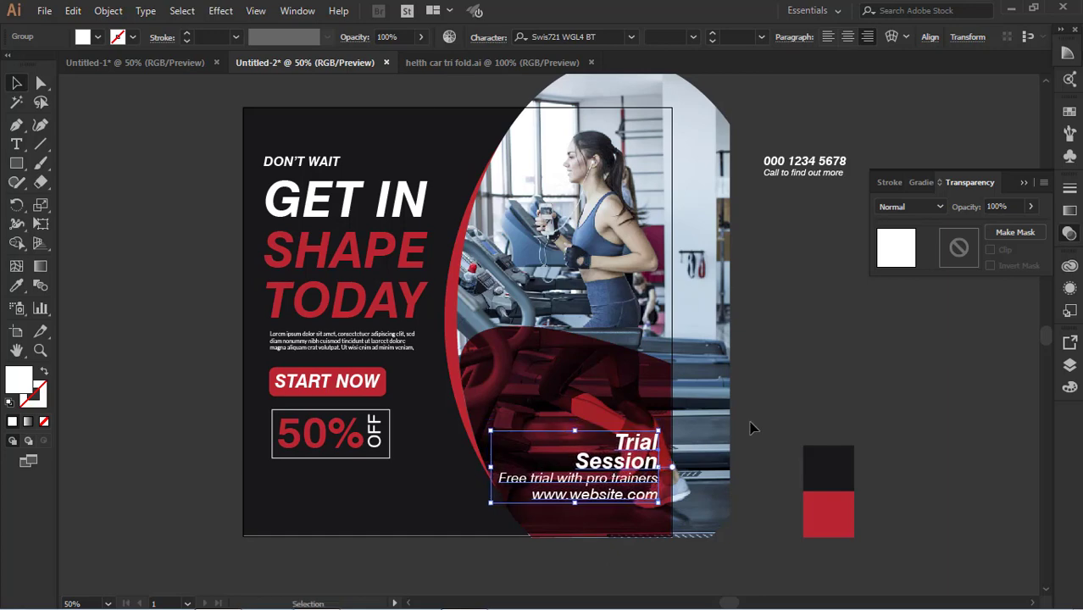
click(786, 394)
click(555, 369)
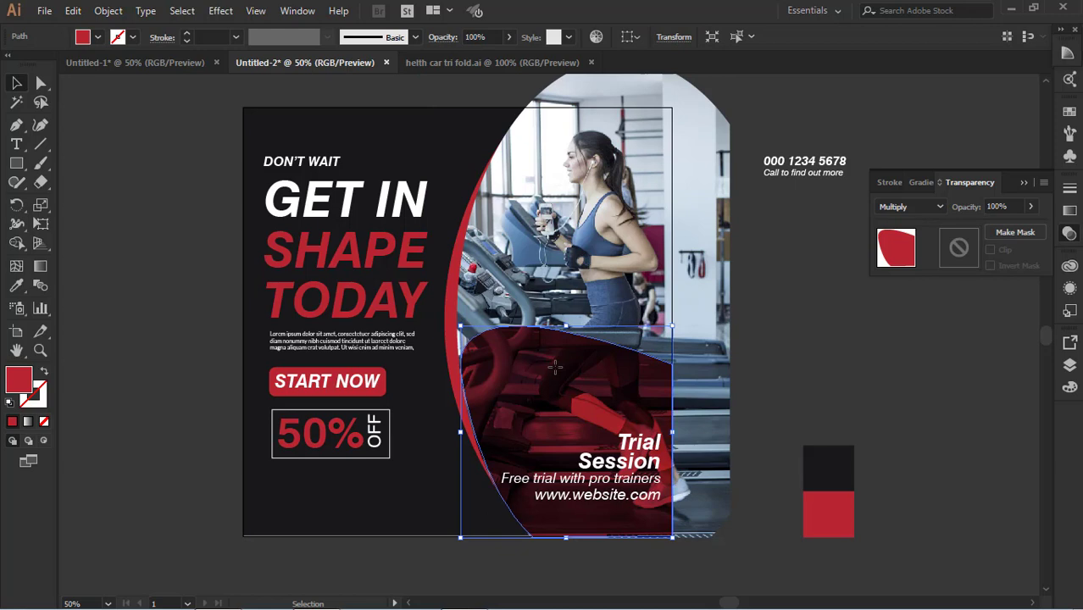
click(842, 358)
click(597, 368)
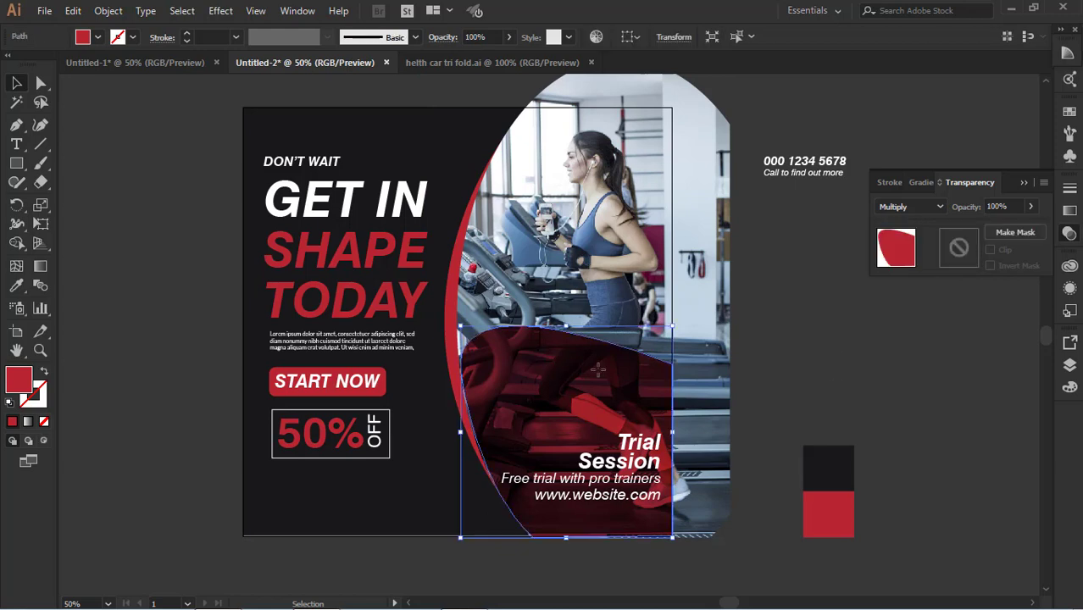
click(751, 345)
- Move the phone number and its Call to find out more line beneath the 50% OFF frame
scroll(848, 433, up, 3)
scroll(861, 458, down, 2)
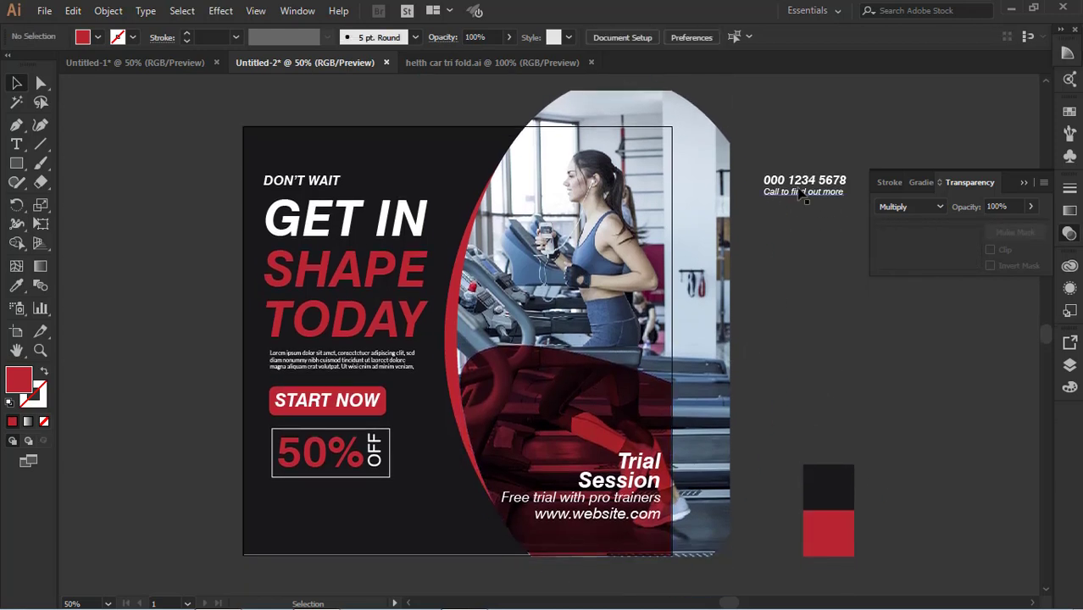
click(809, 188)
drag(828, 196, 368, 510)
- Try to bring the phone icon out from behind the treadmill photo to the empty canvas and reposition the photo by eye
drag(665, 360, 544, 335)
click(711, 355)
drag(711, 355, 957, 428)
drag(573, 326, 630, 321)
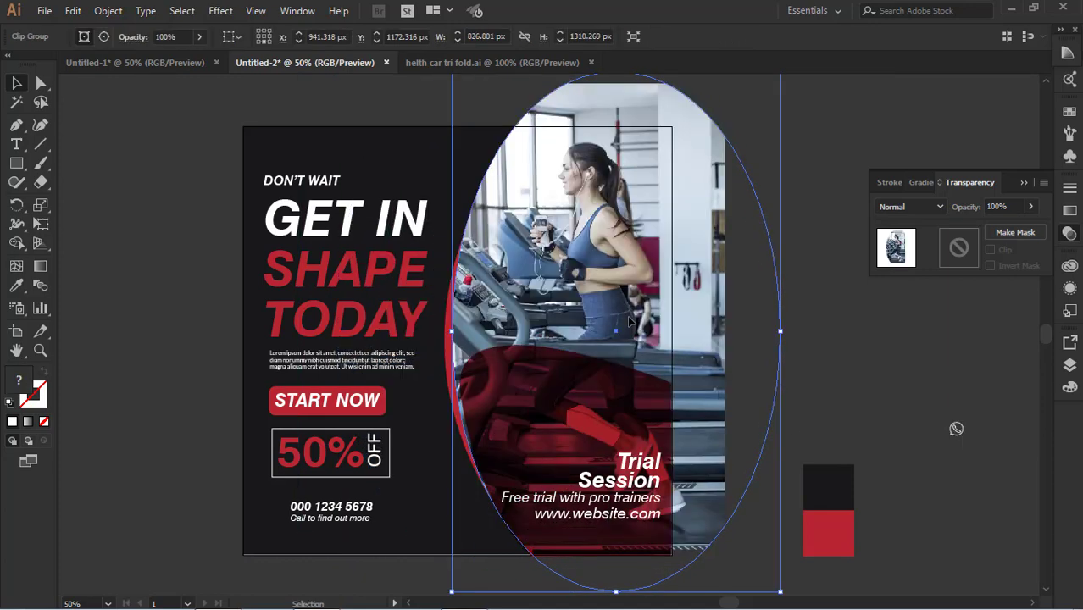
click(826, 394)
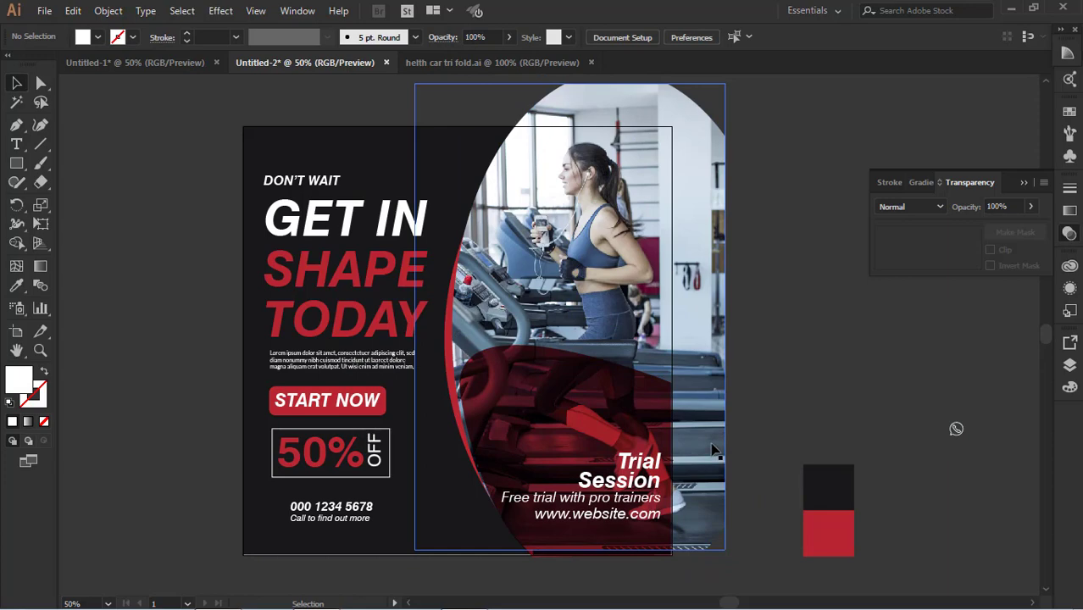
click(714, 452)
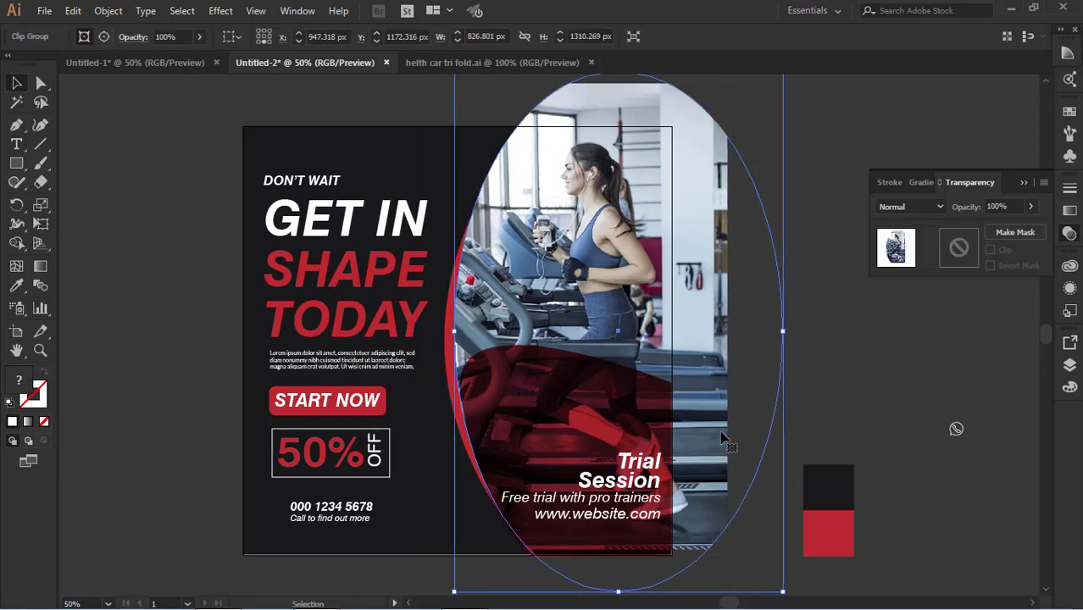
click(859, 391)
click(699, 423)
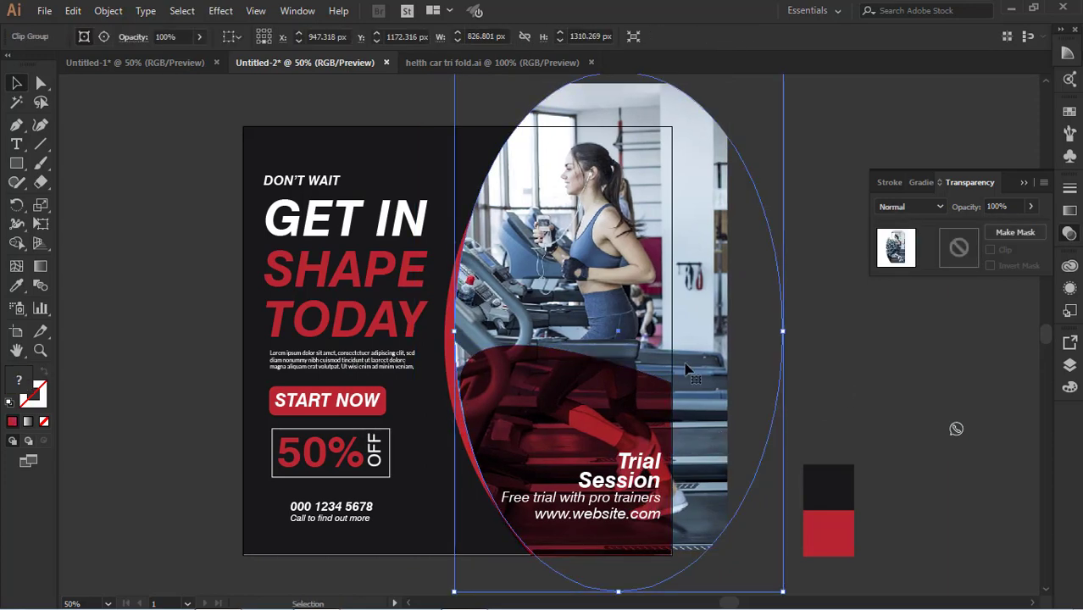
click(619, 408)
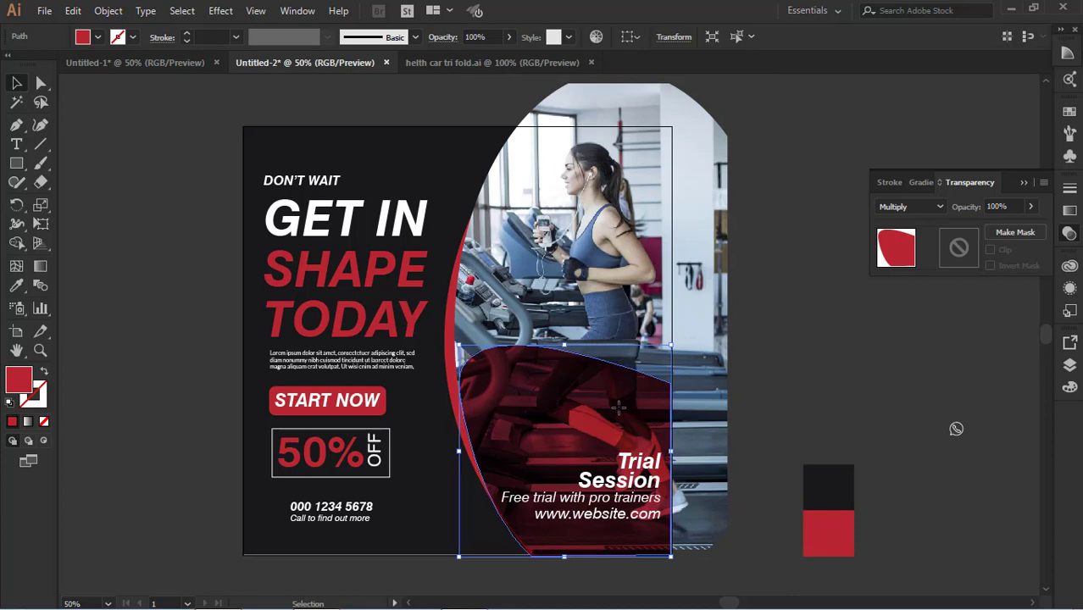
click(731, 390)
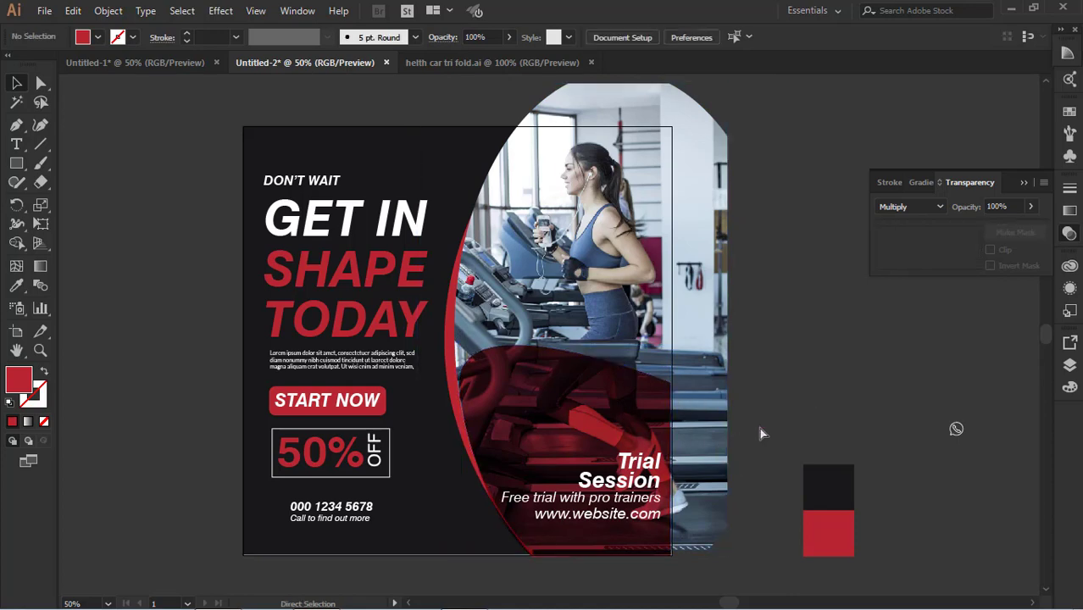
- Undo the moves of the phone icon and the clipped treadmill photo
key(ctrl+z)
key(ctrl+z)
key(ctrl+z)
key(ctrl+z)
key(ctrl+z)
key(ctrl+z)
key(ctrl+z)
key(ctrl+z)
key(ctrl+z)
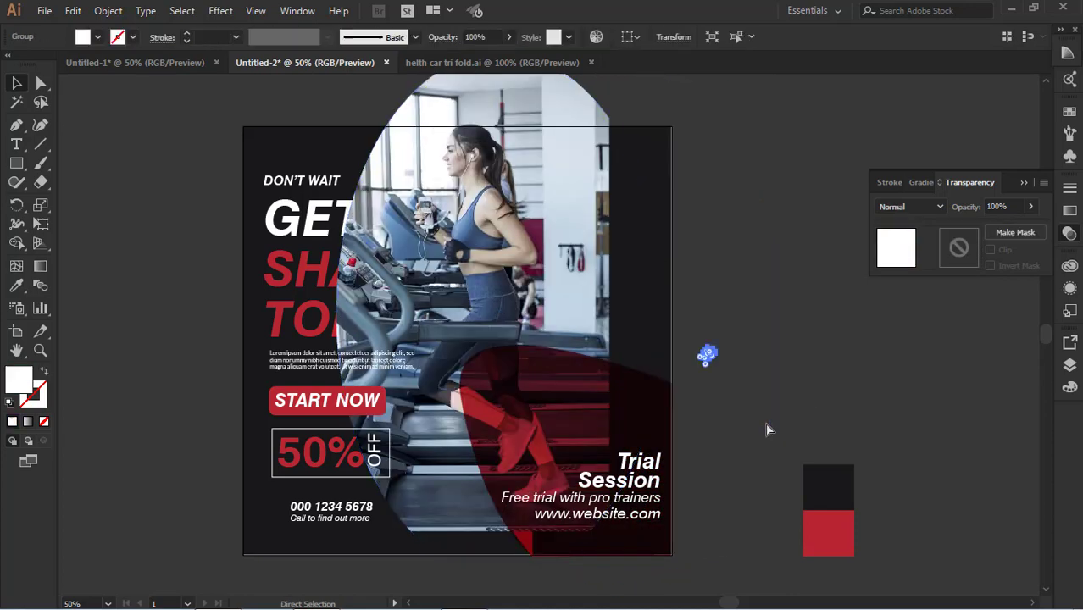
click(845, 390)
click(722, 372)
double_click(725, 363)
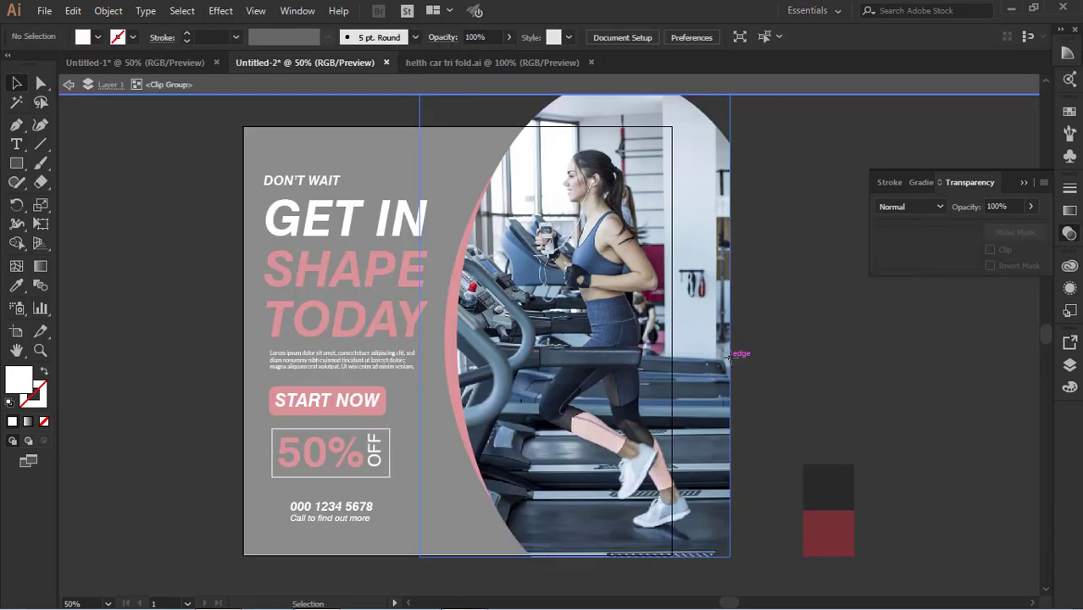
click(67, 85)
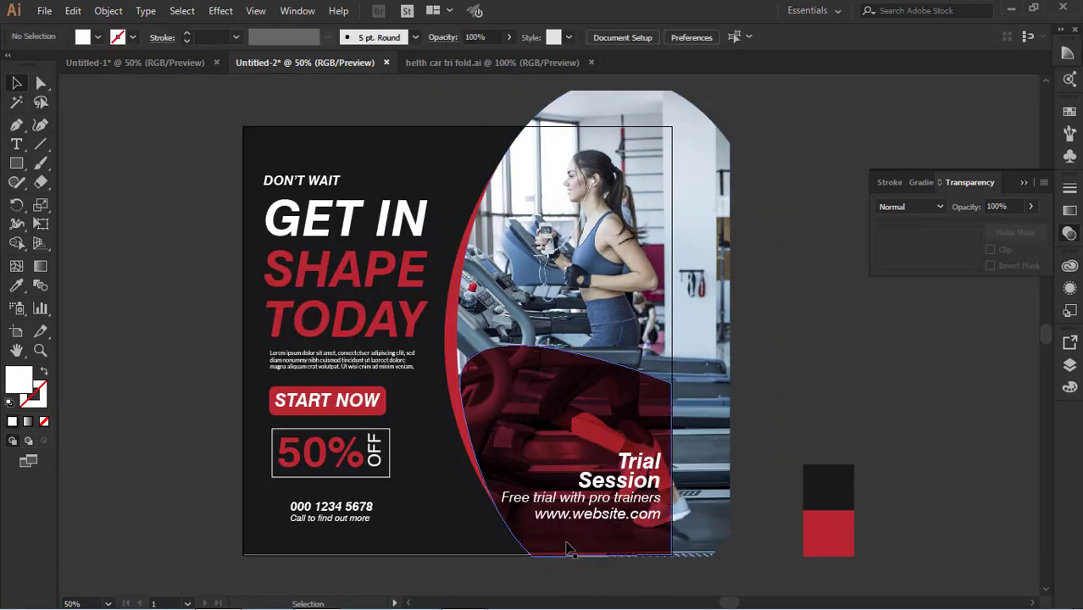
- Draw a small circle on the canvas beside the artboard and fill it with the design's accent red
drag(16, 163, 84, 200)
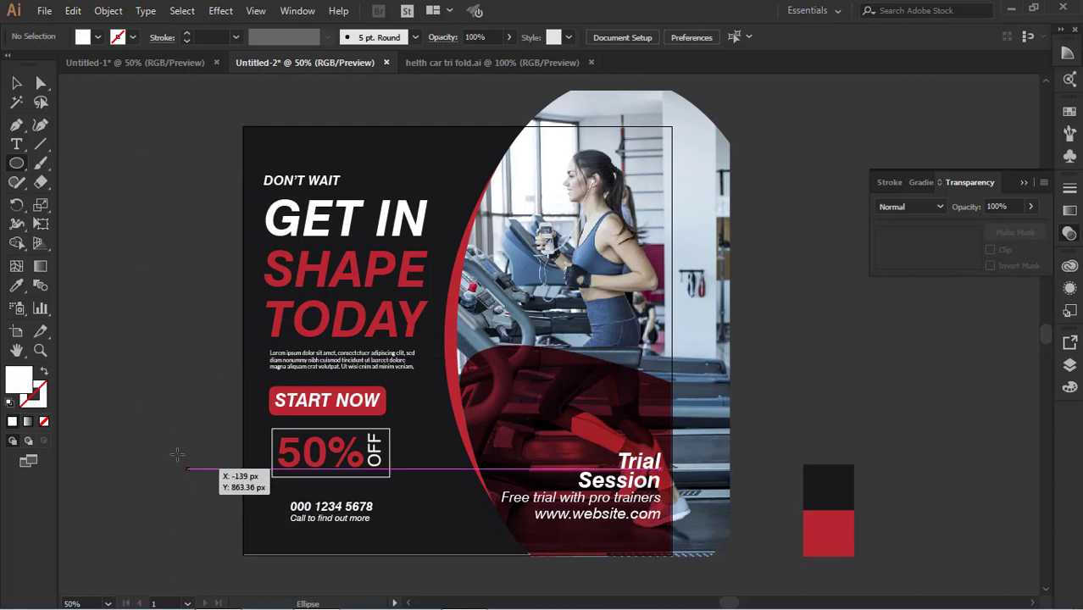
drag(174, 442, 191, 460)
key(i)
click(453, 364)
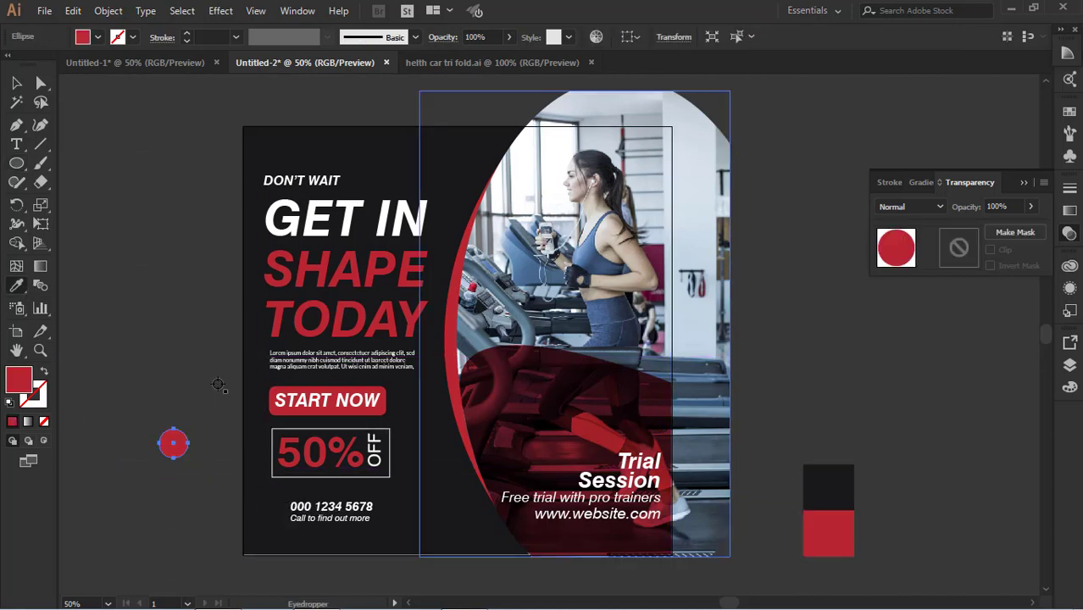
key(v)
click(150, 278)
- Move the phone number and its Call to find out more line off the artboard, and place the red circle beside them
click(346, 506)
click(351, 518)
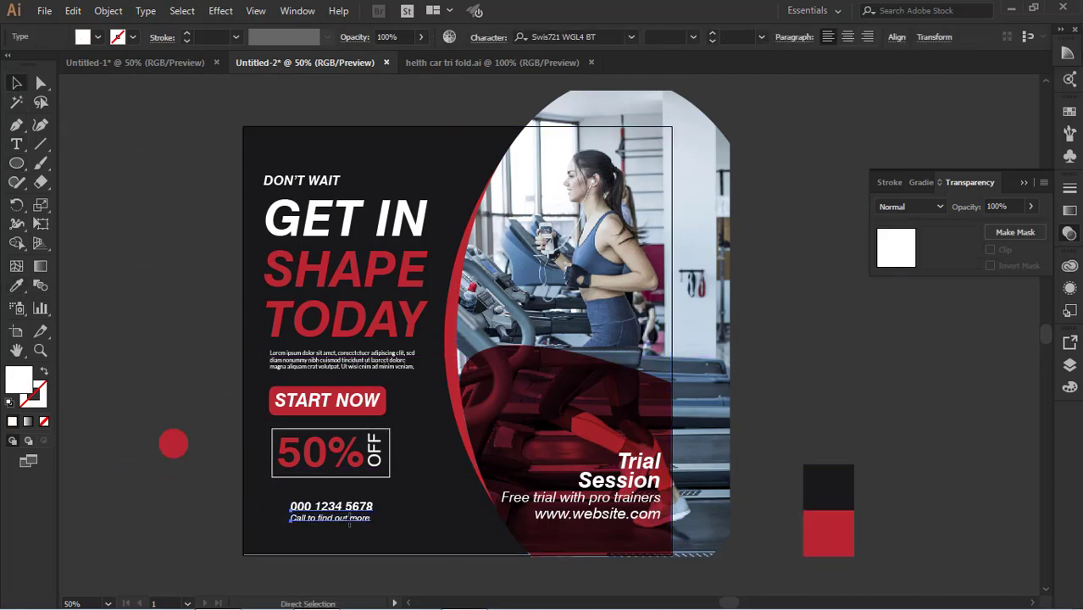
key(ctrl+shift+a)
drag(354, 518, 205, 335)
drag(177, 440, 124, 327)
key(ctrl+shift+a)
click(170, 334)
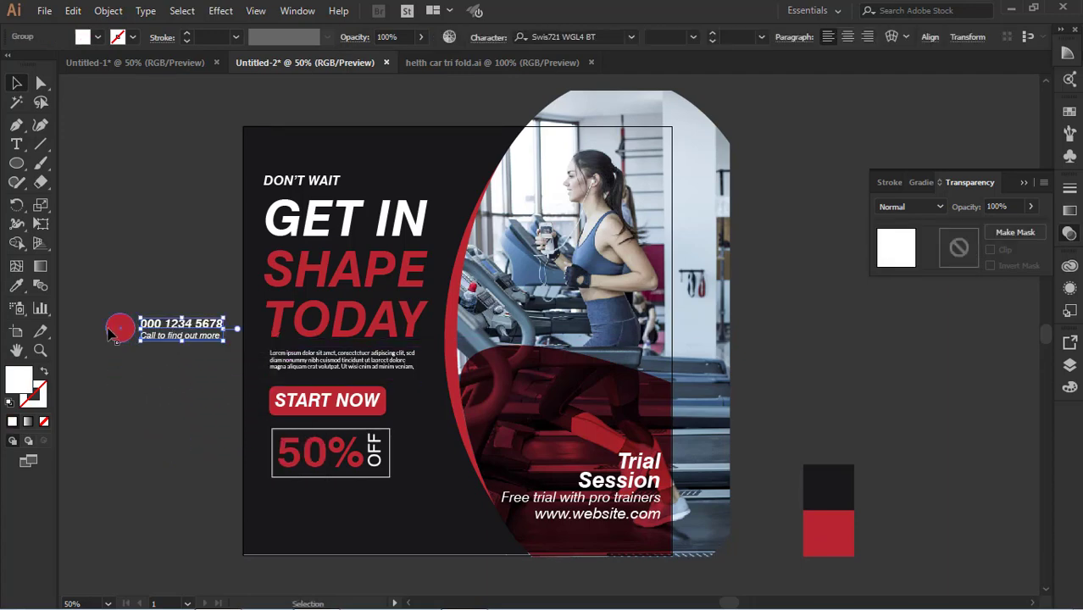
- Adjust the red circle next to the phone text, and move both together onto the artboard beneath the 50% OFF frame
click(113, 320)
click(74, 305)
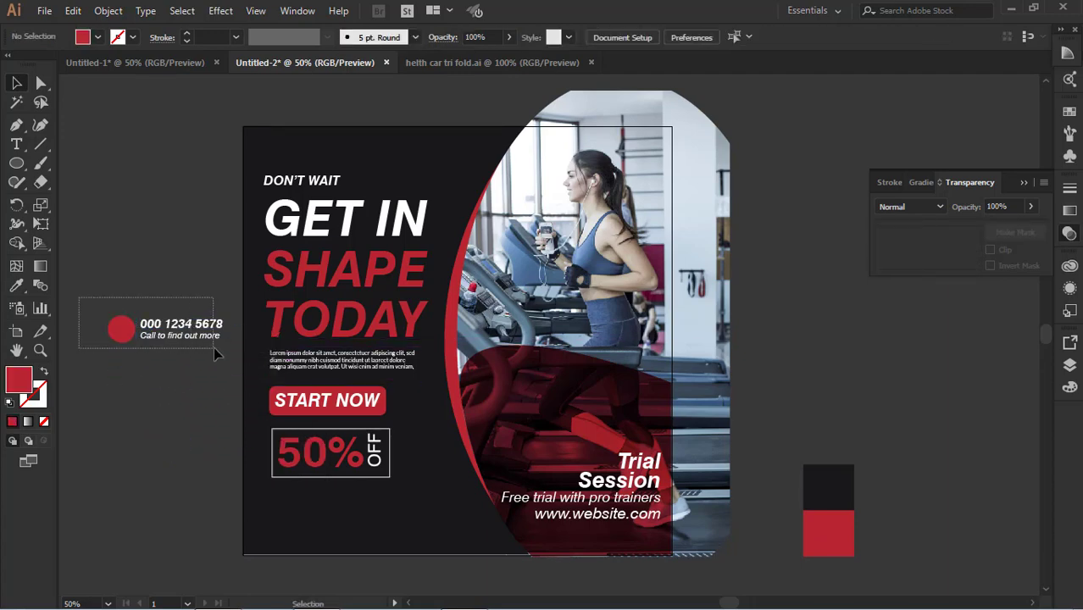
drag(214, 354, 214, 354)
drag(169, 329, 333, 519)
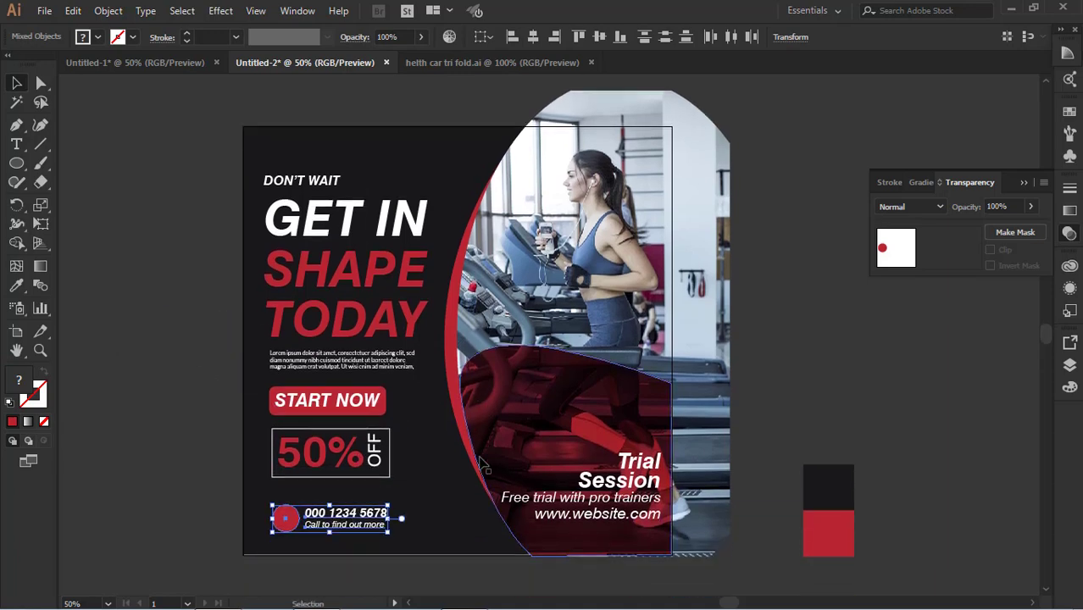
- Group the clipped treadmill photo with its dark red overlay and red arc, and bring the hidden phone icon out below the artboard
scroll(618, 470, down, 1)
click(597, 371)
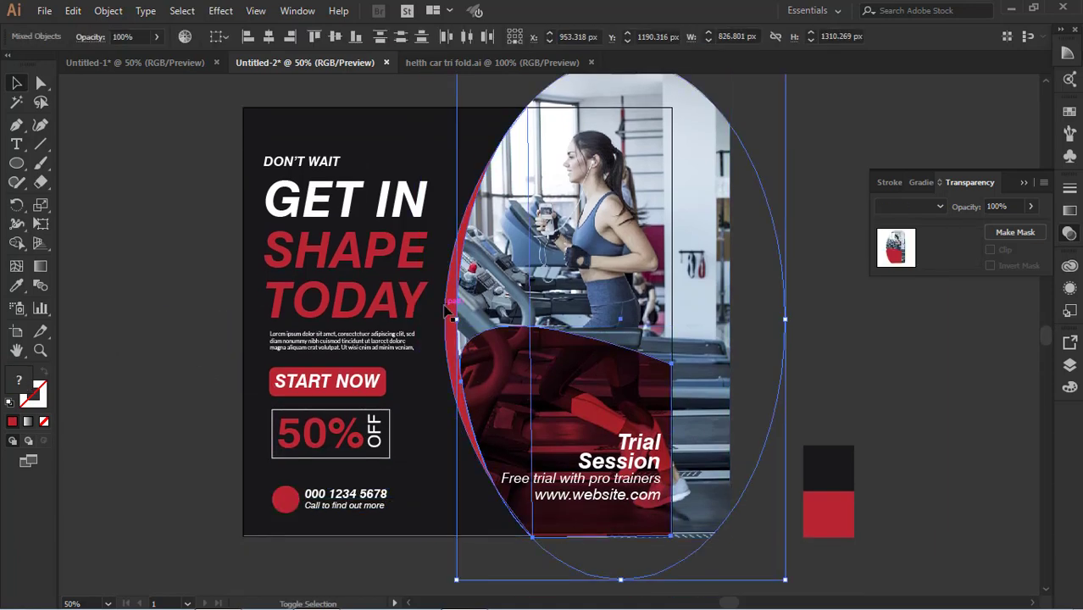
click(790, 337)
drag(687, 343, 685, 561)
click(625, 424)
drag(517, 397, 694, 428)
- Nudge the treadmill photo group vertically and slightly right to line it up with the artboard's edges
key(Up)
key(Up)
key(Up)
key(Up)
key(Up)
key(Up)
key(Up)
key(Up)
key(Up)
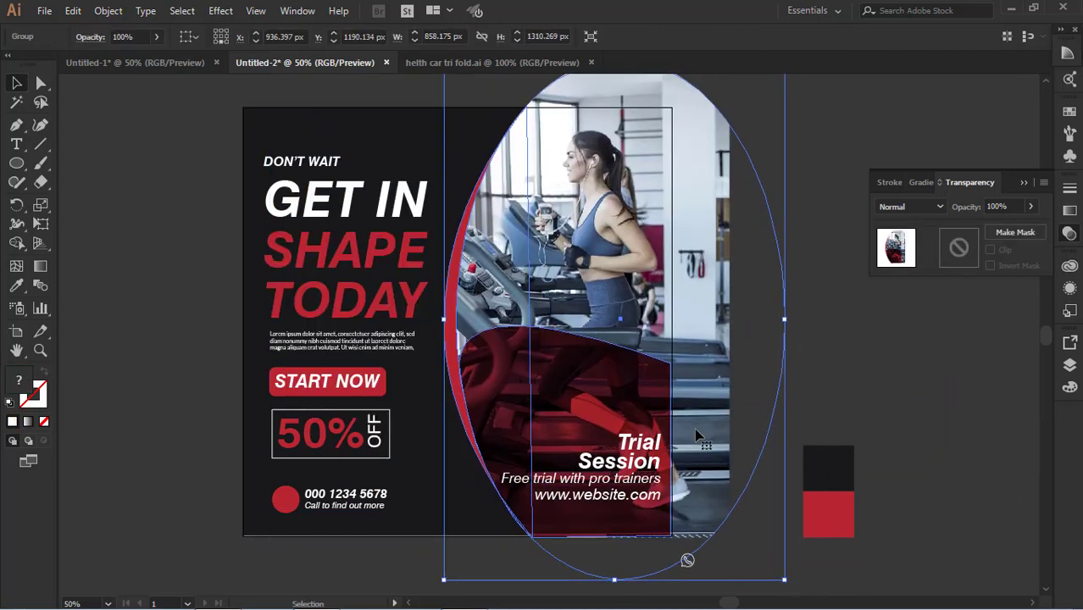
key(Down)
key(Down)
key(Down)
key(Down)
key(Down)
key(Right)
key(Right)
key(Right)
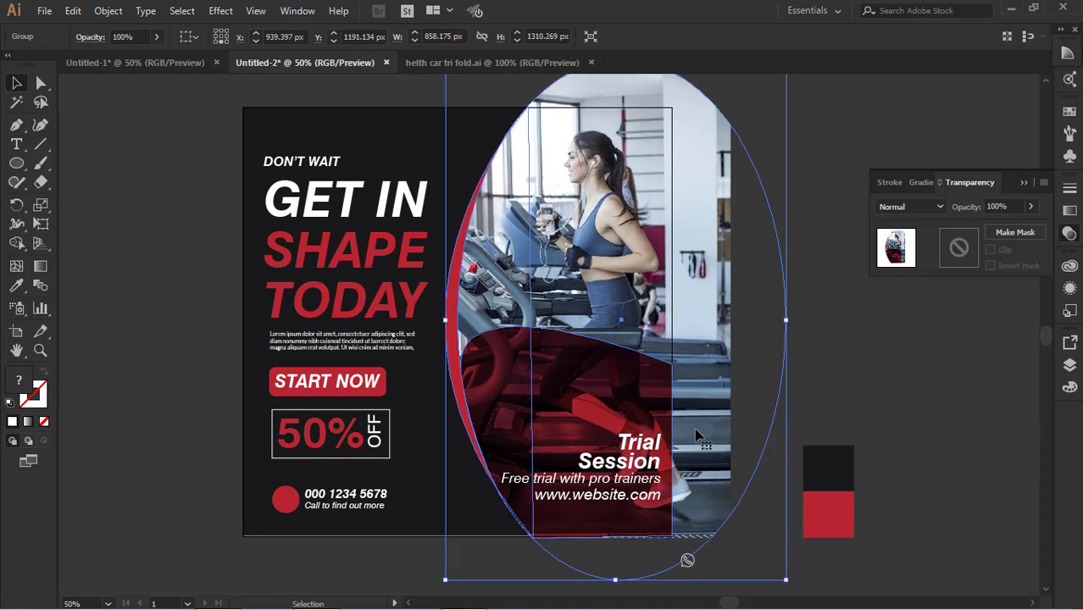
click(875, 378)
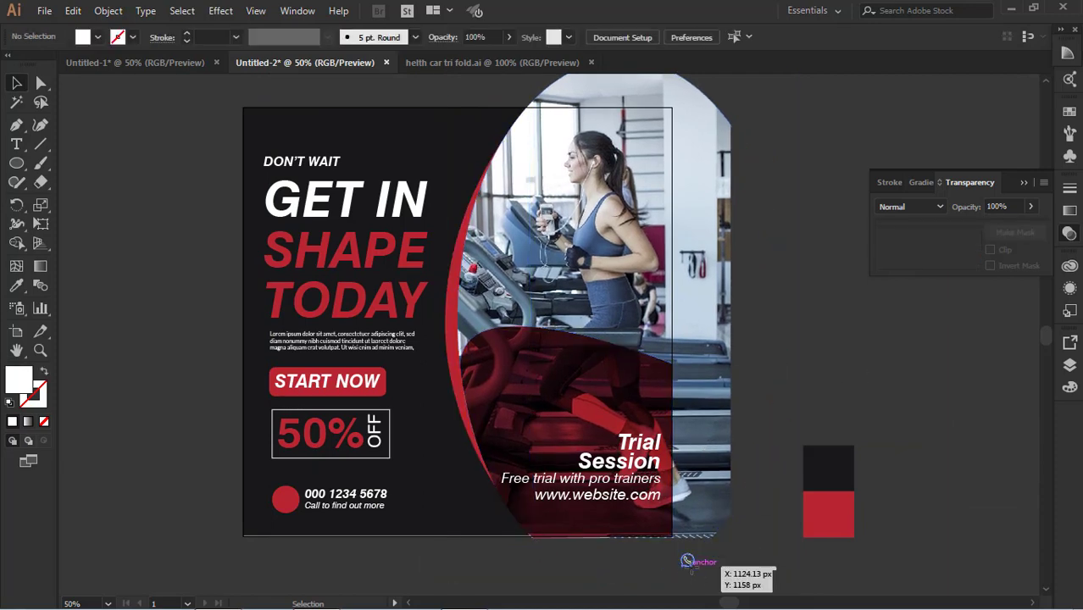
- Move the white phone icon from below the artboard and centre it on the red circle beside the phone number
click(687, 562)
click(738, 561)
click(687, 562)
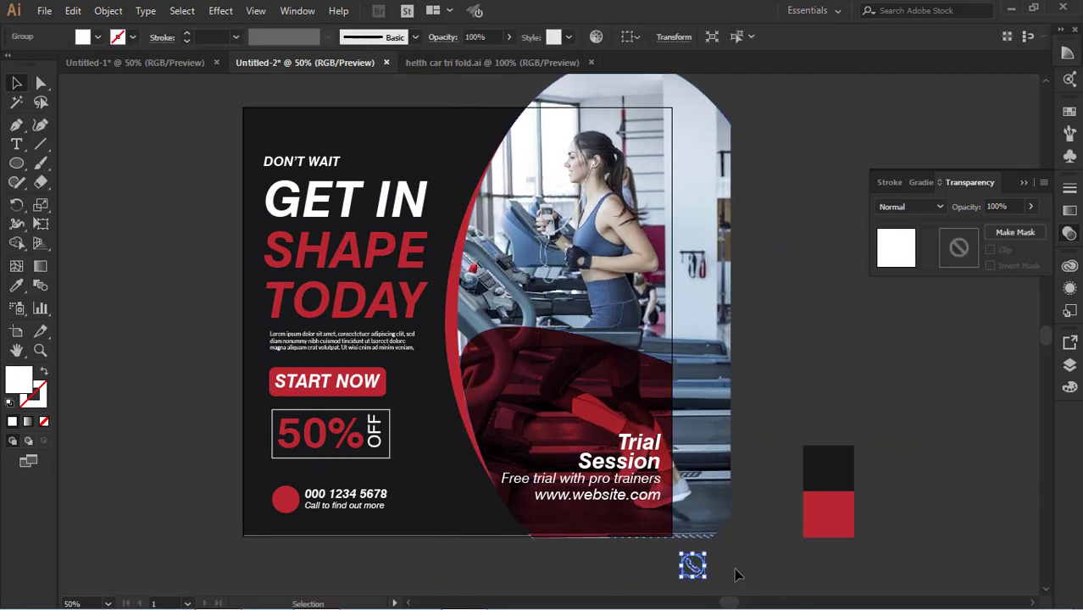
drag(692, 565, 286, 499)
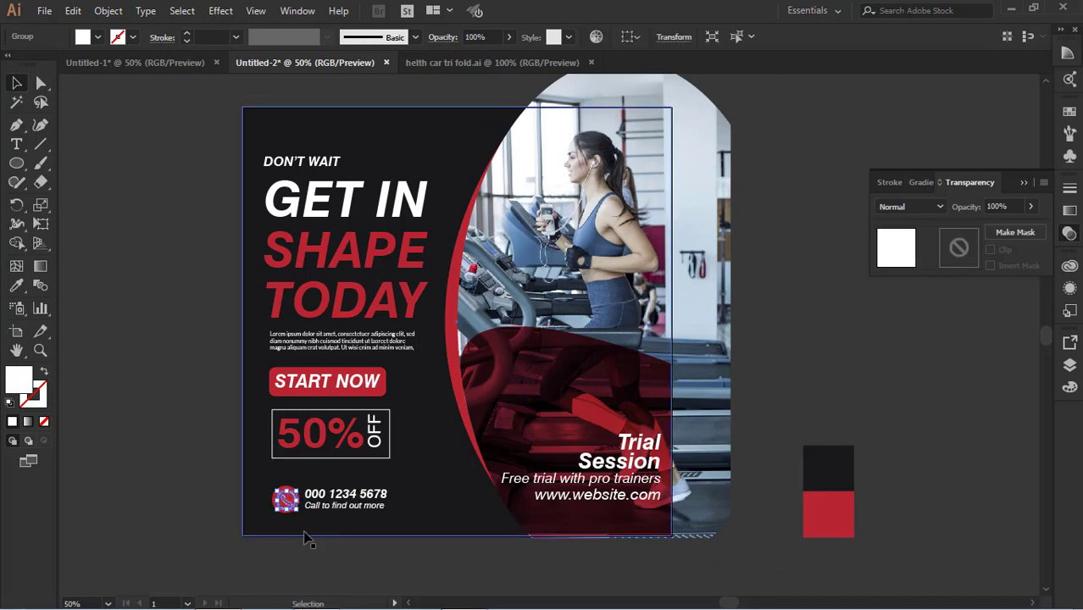
click(213, 464)
- Enlarge the phone number and Call to find out more text slightly and adjust its position beside the icon
click(381, 496)
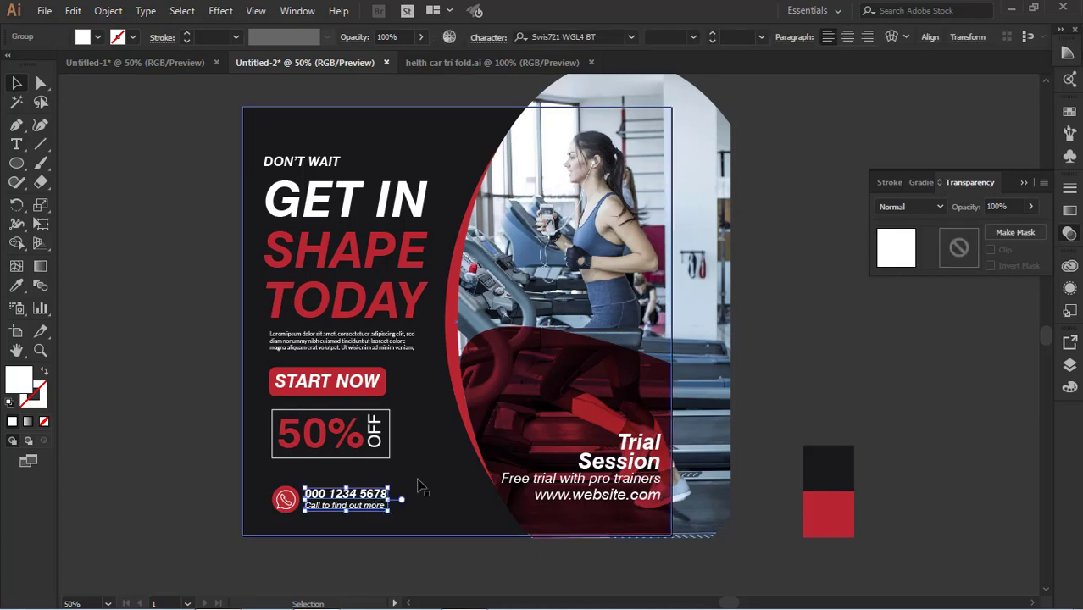
mouse_move(388, 512)
mouse_down()
mouse_move(403, 524)
mouse_move(402, 512)
mouse_up()
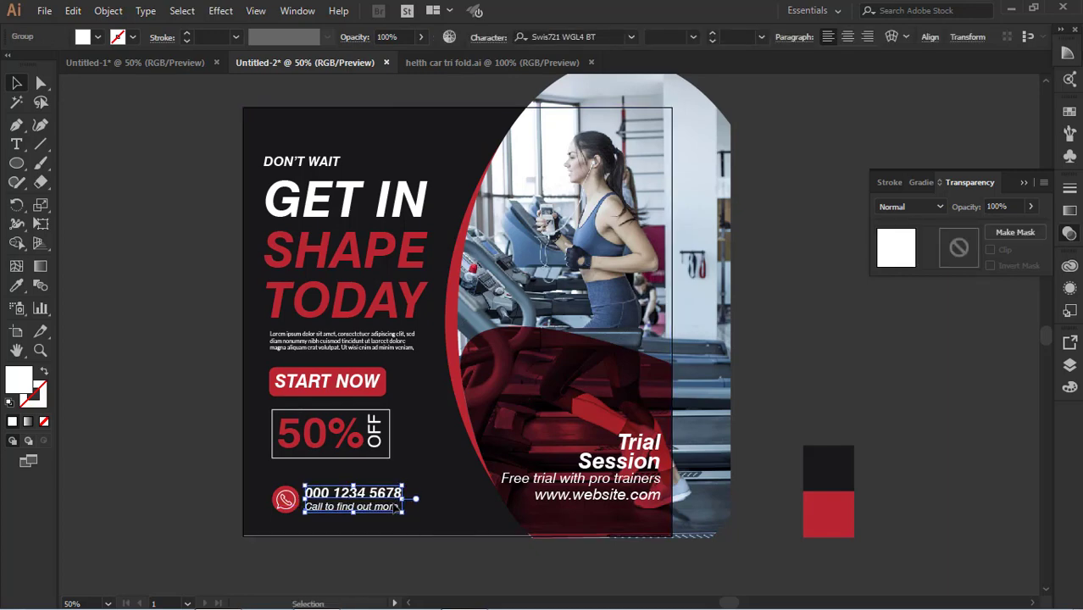
click(239, 446)
click(352, 494)
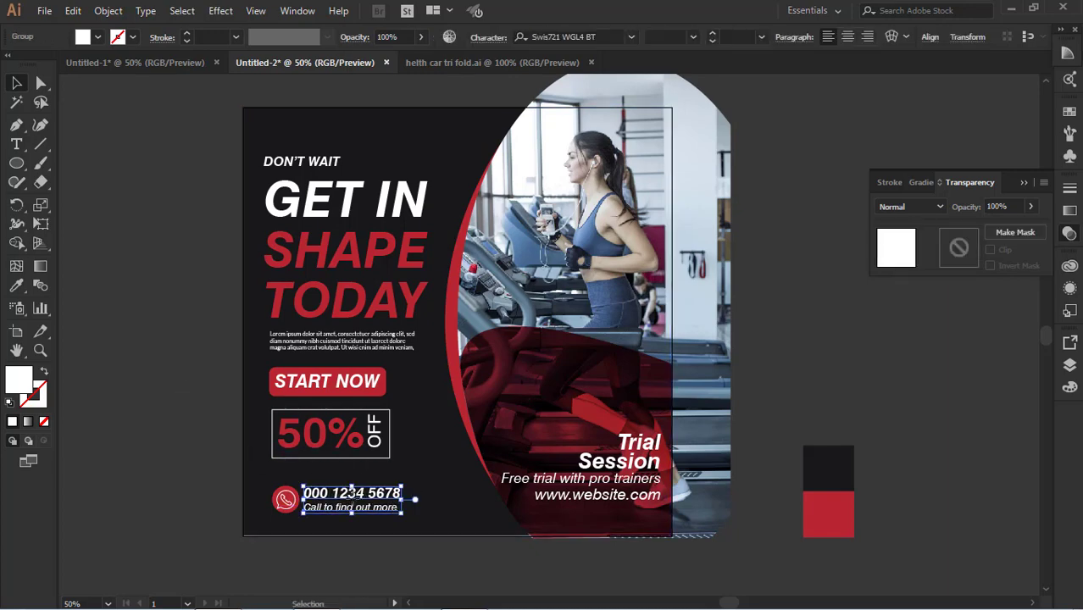
- Group the phone icon with its contact text, and shift the whole column from the DON'T WAIT line down to the contact details upward
shift+click(286, 498)
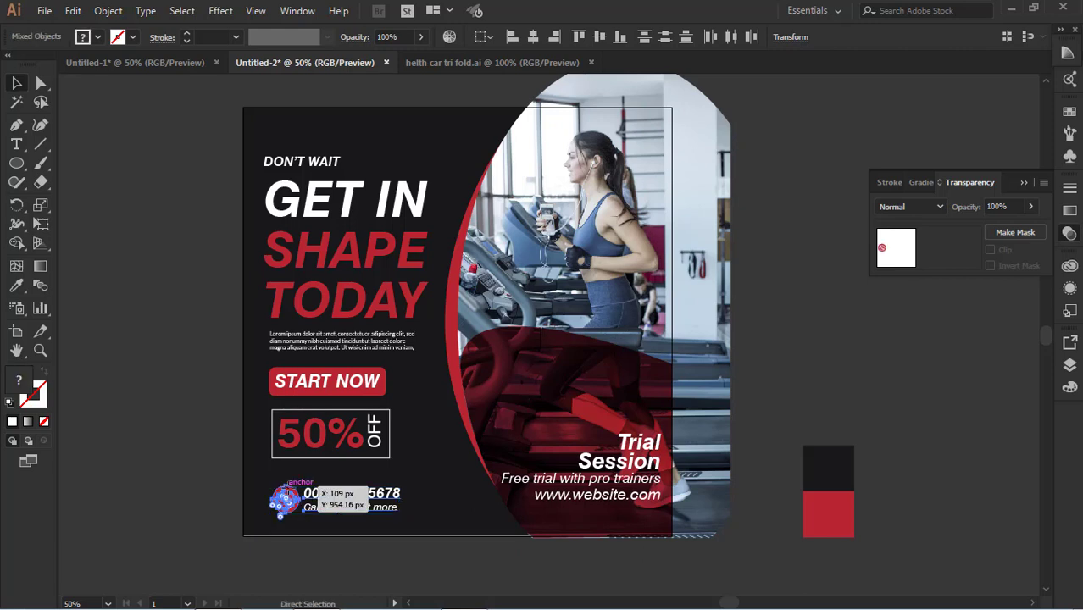
shift+click(339, 458)
key(ctrl+g)
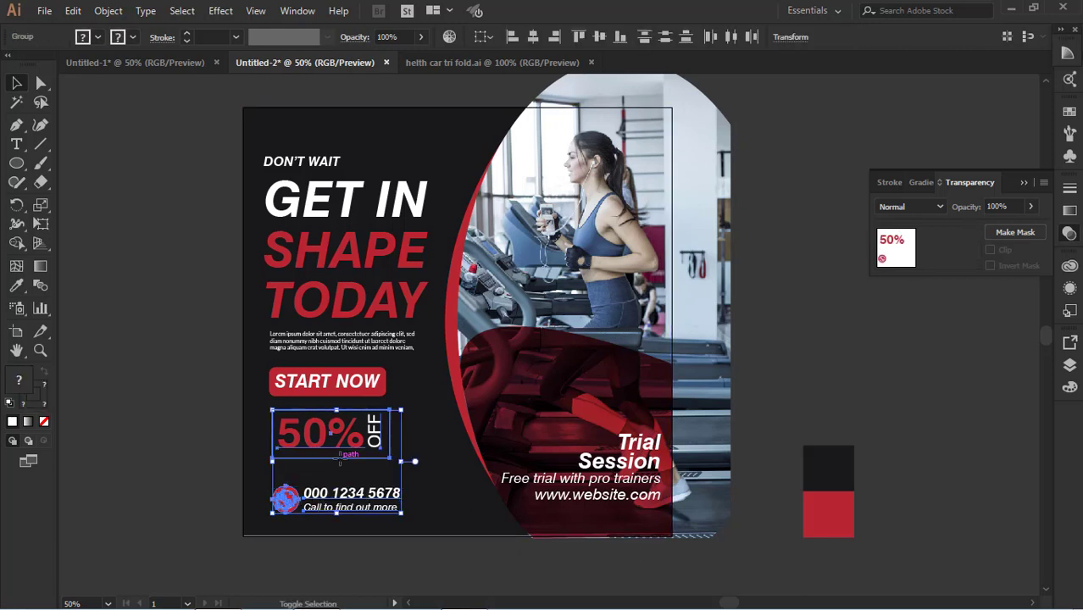
shift+click(342, 391)
shift+click(337, 346)
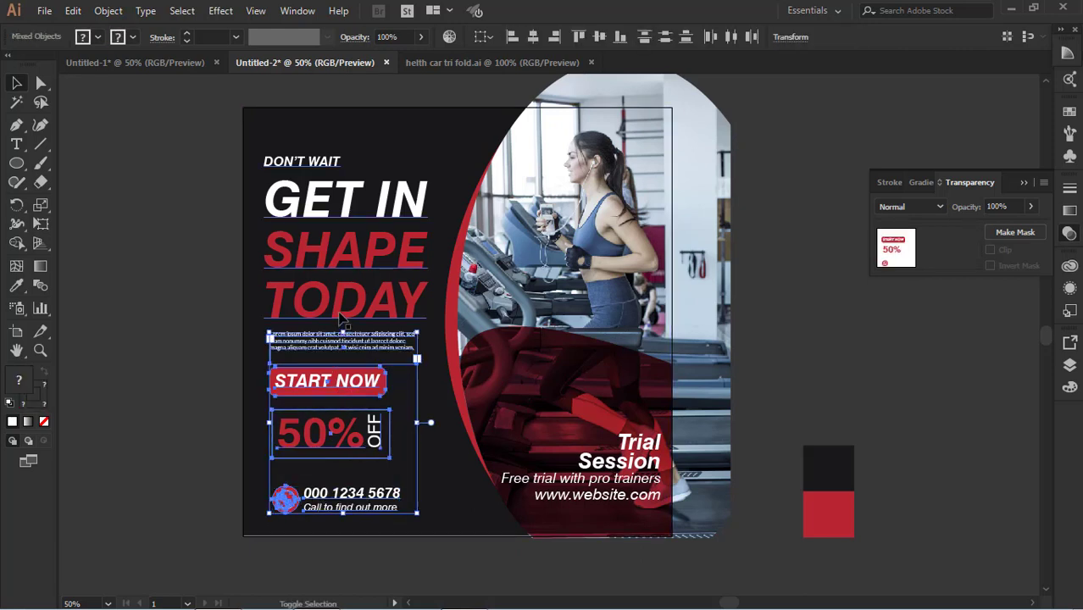
shift+click(331, 211)
key(shift+Up)
key(shift+Up)
key(shift+Up)
key(shift+Up)
key(shift+Up)
key(shift+Down)
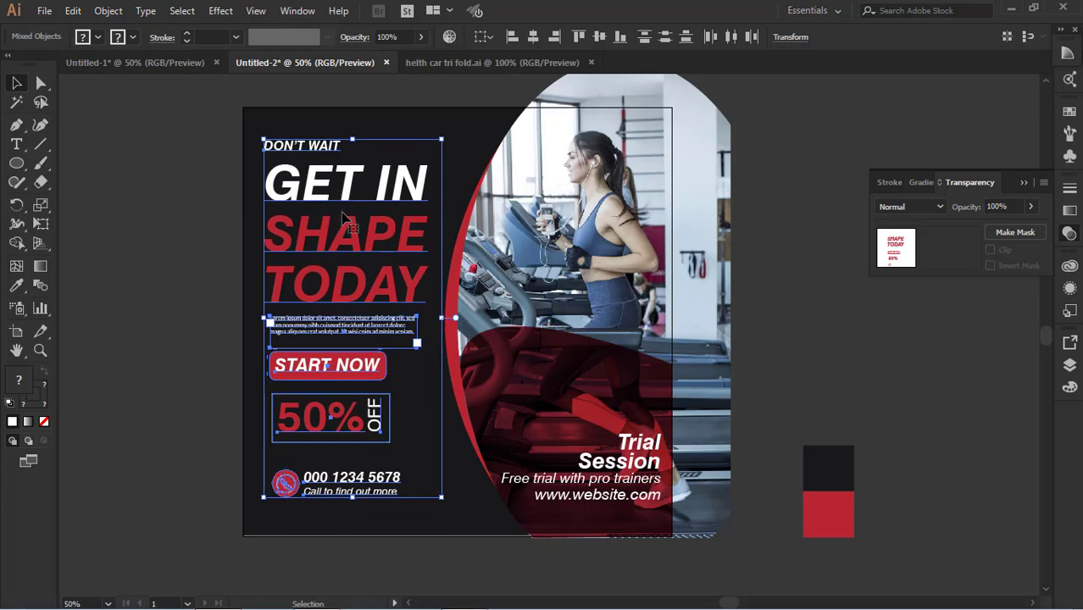
click(462, 399)
- Move the Trial Session text block with its website line up slightly over the dark red overlay
drag(663, 465, 663, 458)
scroll(634, 475, up, 2)
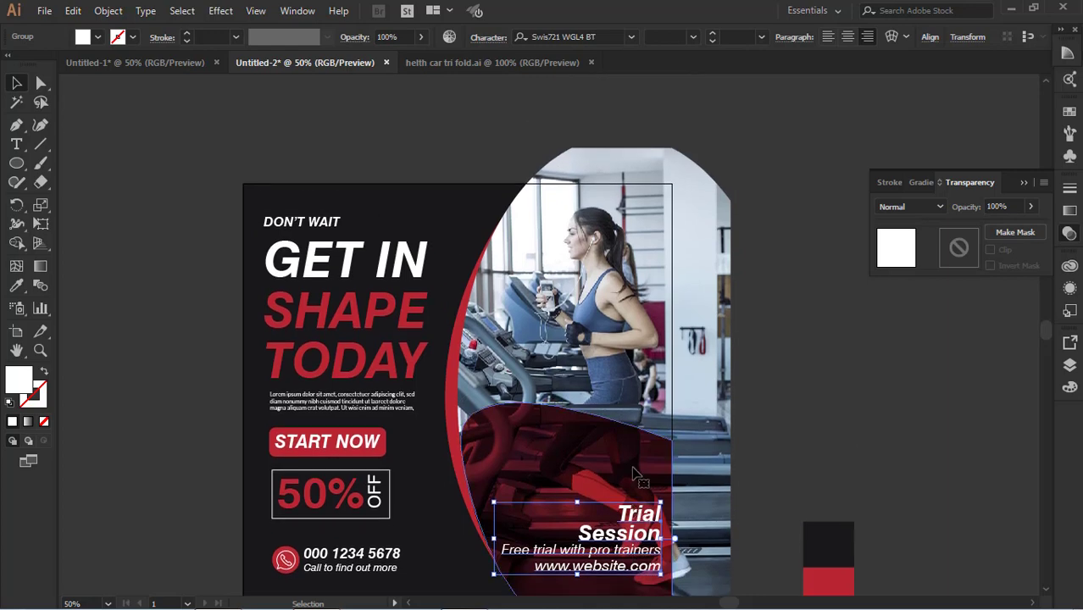
scroll(634, 474, down, 3)
- Shift the treadmill photo group slightly left, closer to the headline, keeping its vertical position
click(547, 523)
click(453, 282)
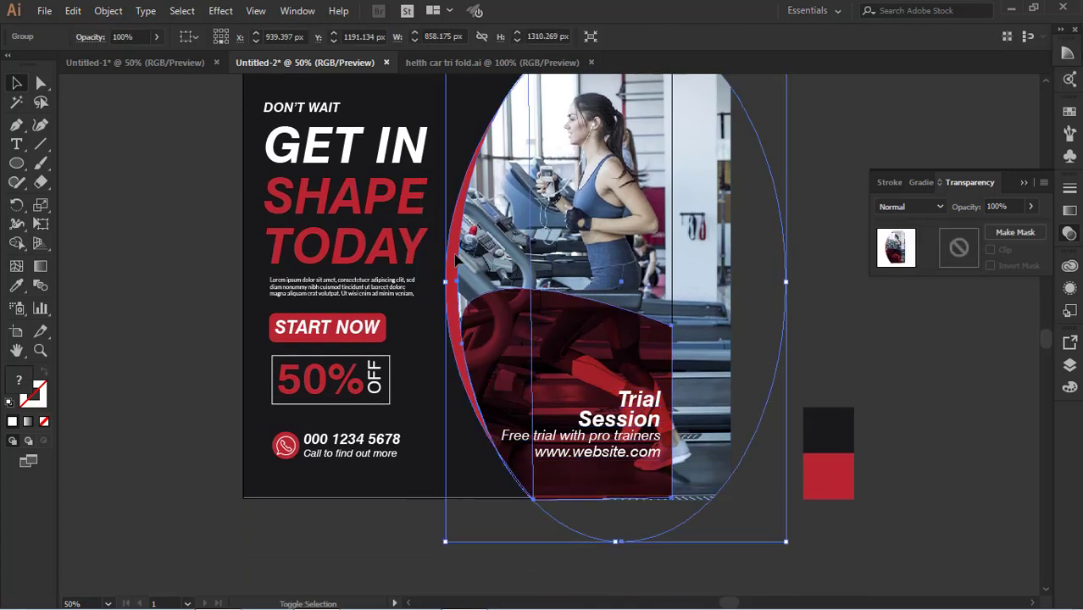
click(456, 259)
drag(588, 288, 577, 289)
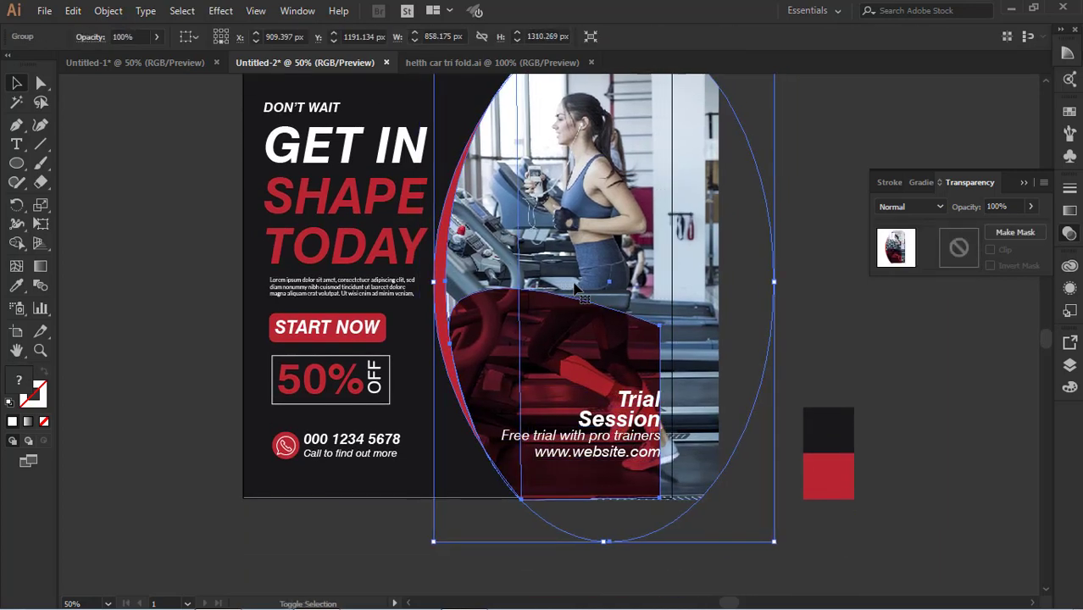
key(shift+Right)
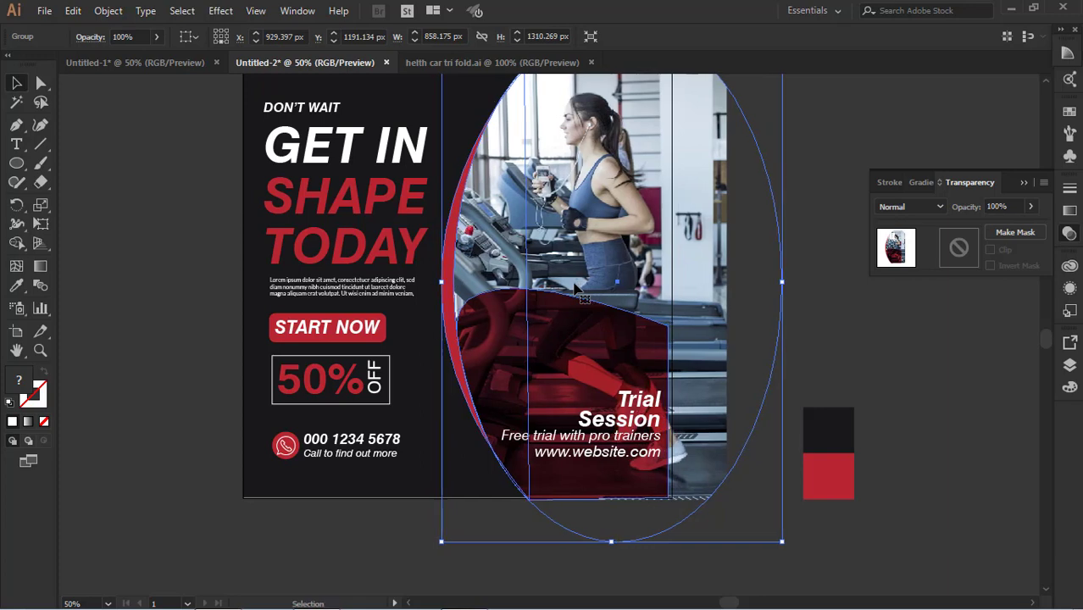
click(901, 309)
- Isolate the treadmill photo group and extend the dark red overlay to the artboard's right edge, and exit isolation
right_click(624, 276)
click(683, 375)
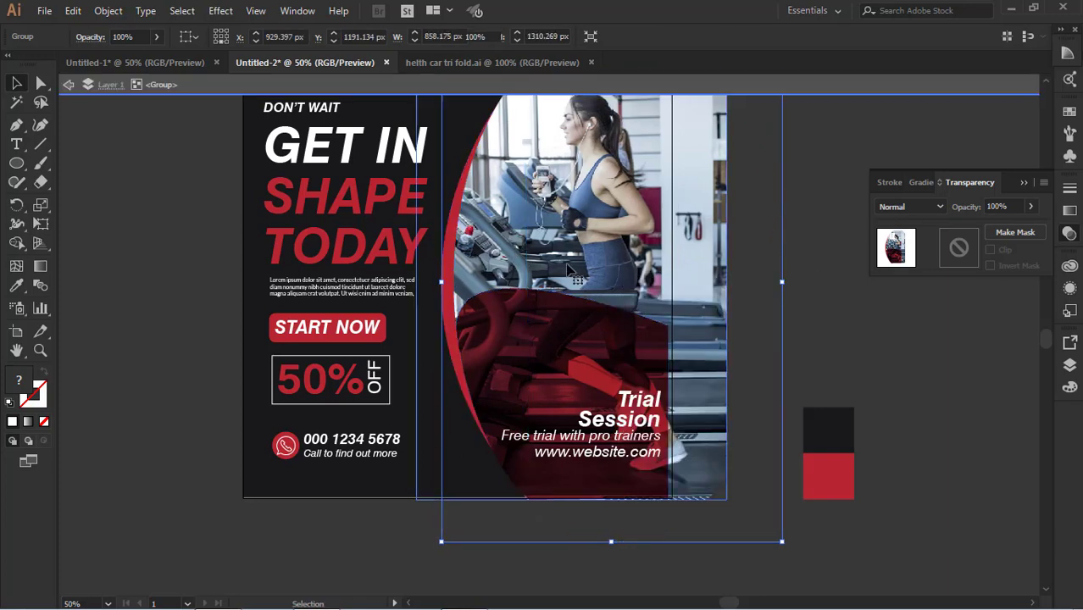
click(660, 379)
mouse_move(662, 386)
mouse_down()
mouse_move(700, 395)
mouse_move(673, 394)
mouse_up()
click(817, 355)
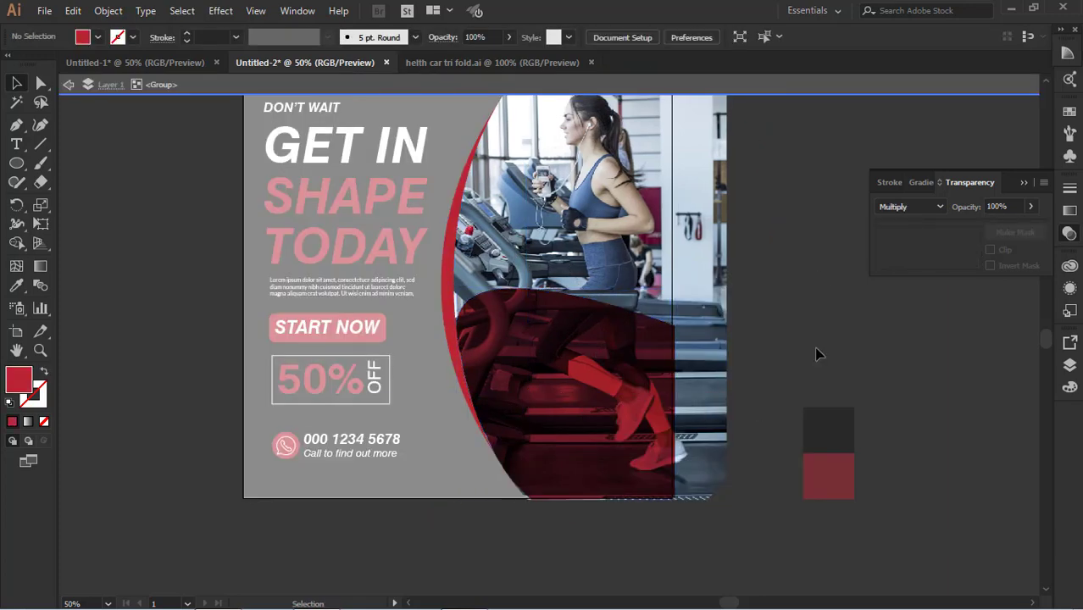
click(68, 87)
- Draw a red corner shape with a curved lower edge over the photo at the artboard's top-right corner using the Pen tool
scroll(68, 98, up, 4)
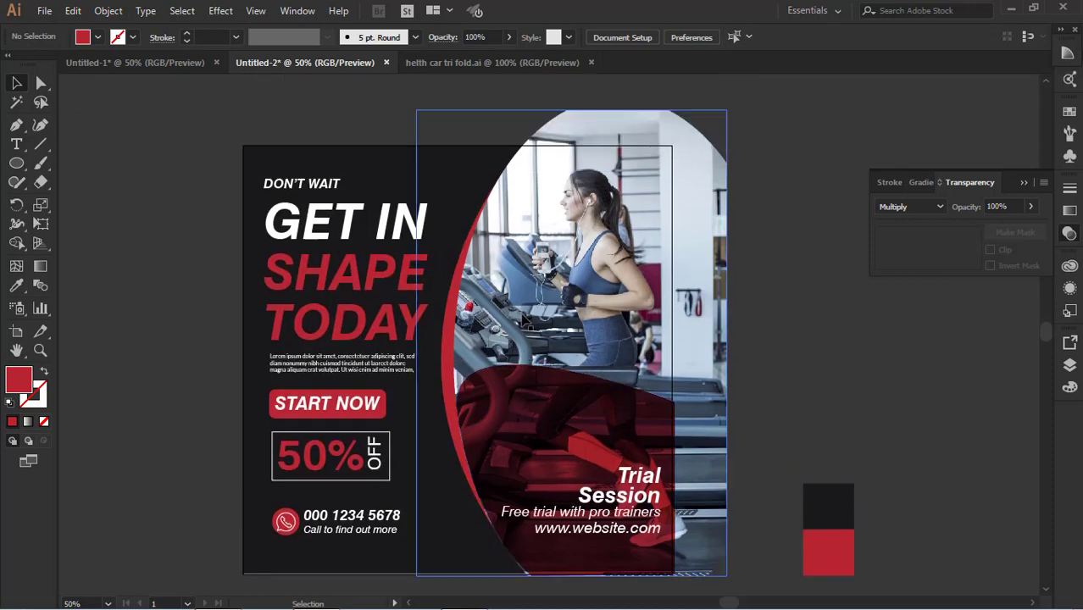
key(ctrl+shift+a)
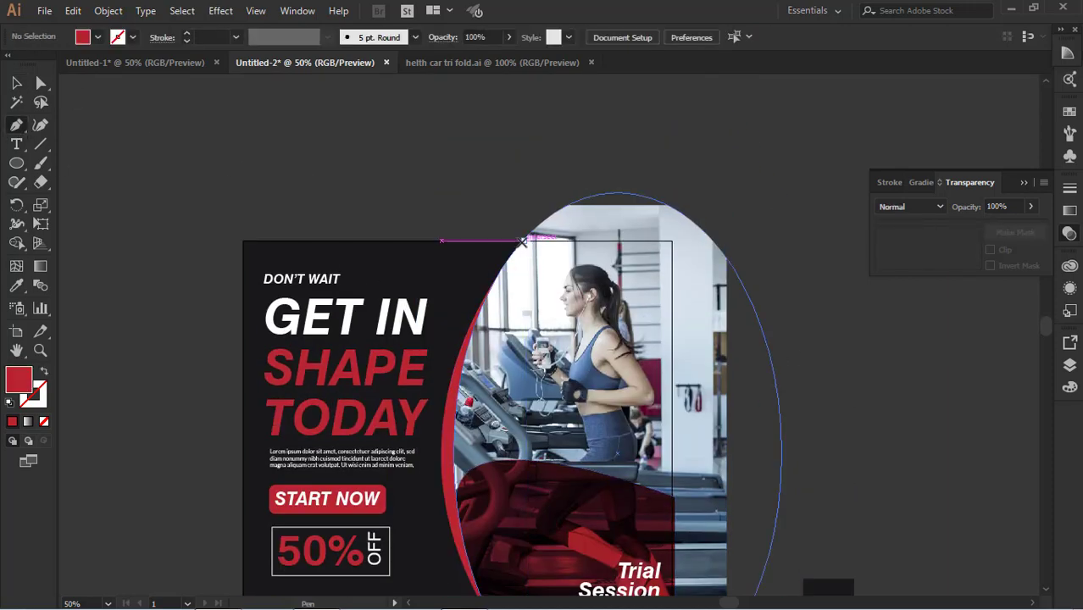
click(522, 241)
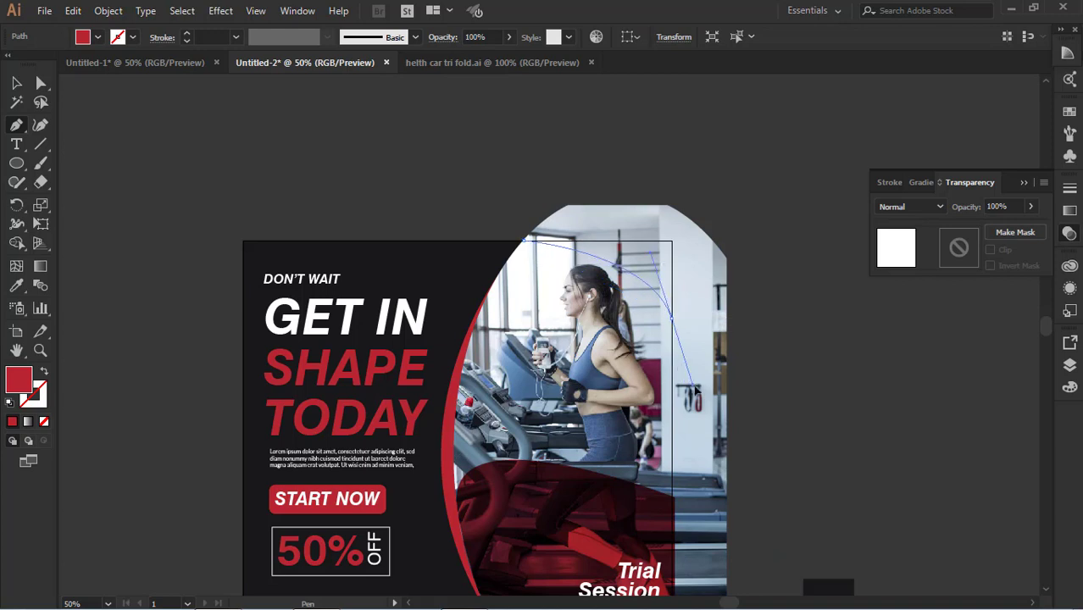
drag(716, 392, 732, 394)
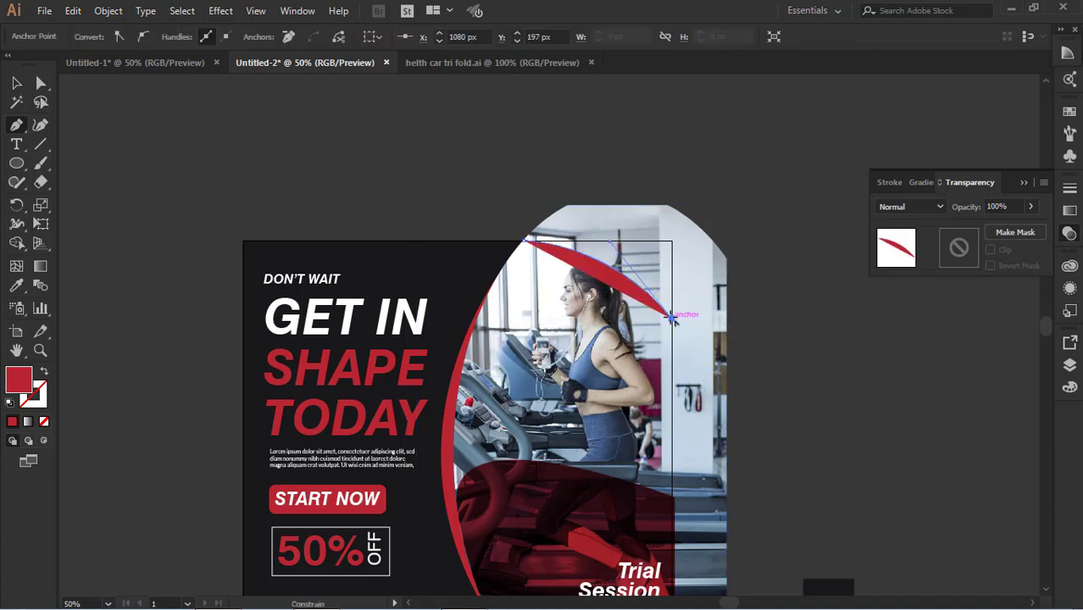
click(670, 241)
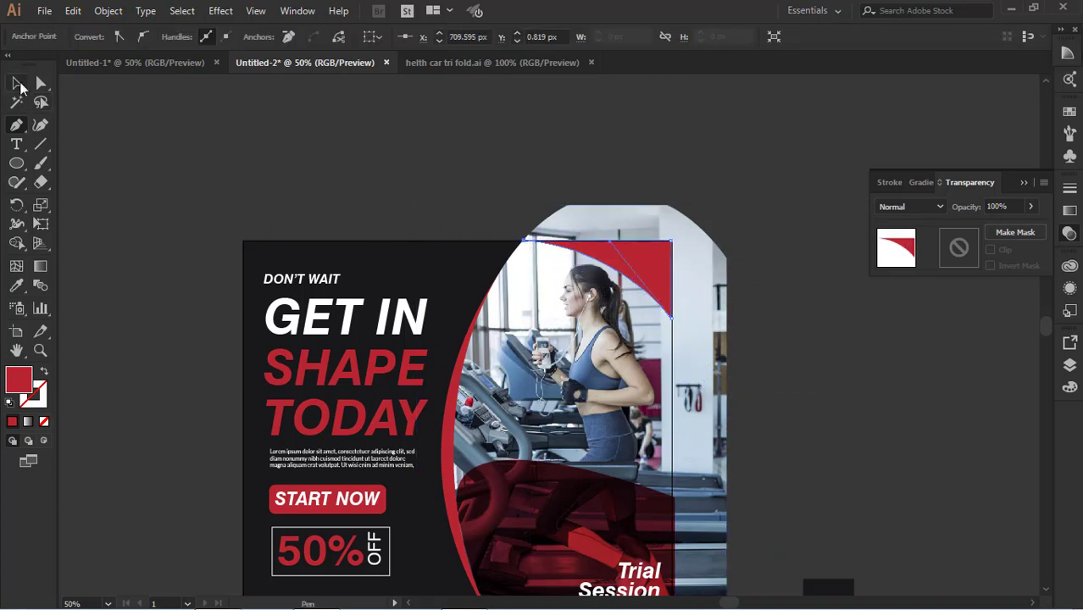
- Set the red corner shape's blend mode to Multiply
click(17, 83)
click(641, 261)
click(911, 207)
click(900, 259)
click(805, 361)
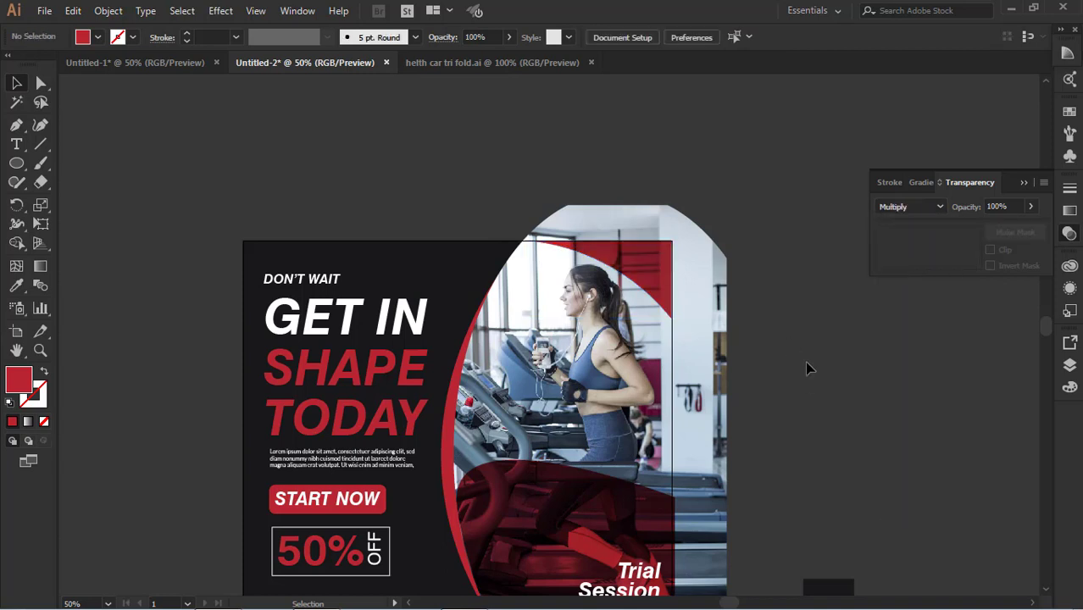
- Add the two-line placeholder text LOGO NAME on the empty canvas beside the artboard
scroll(806, 364, down, 3)
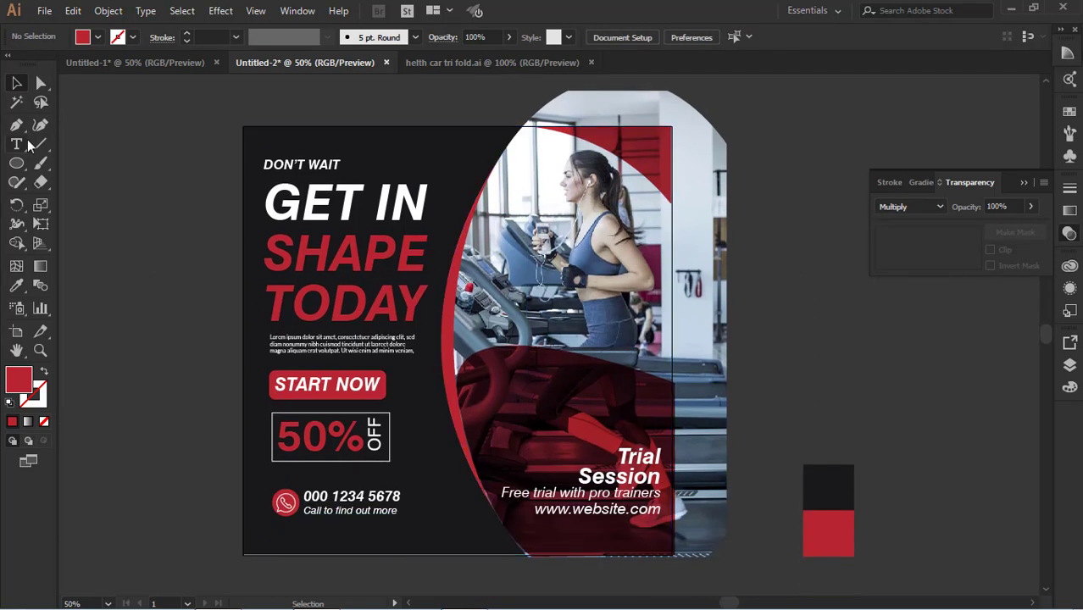
click(17, 144)
click(112, 192)
text(LO)
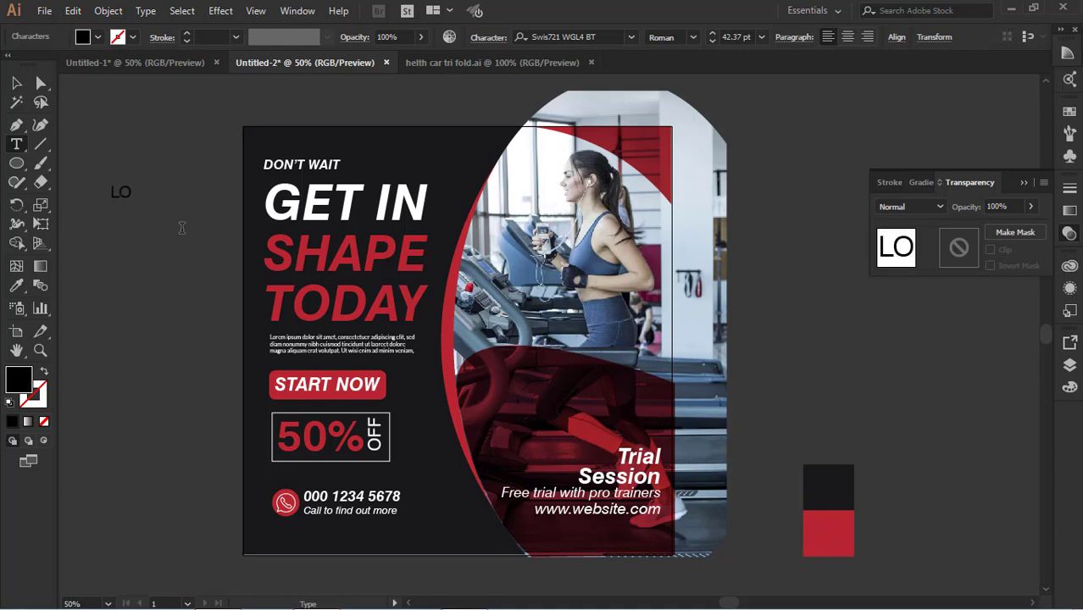
click(490, 37)
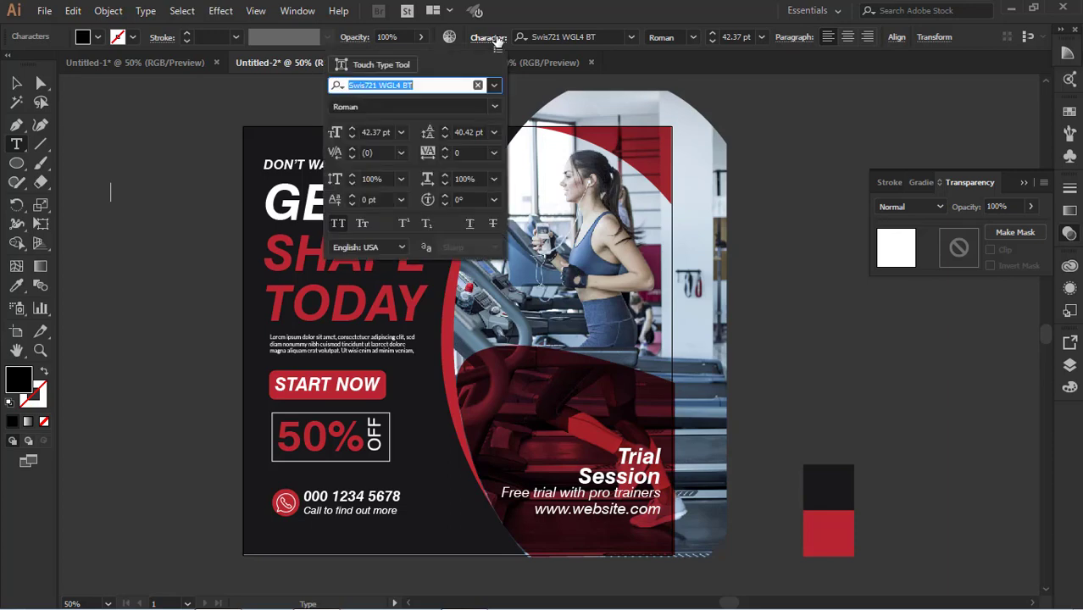
click(498, 40)
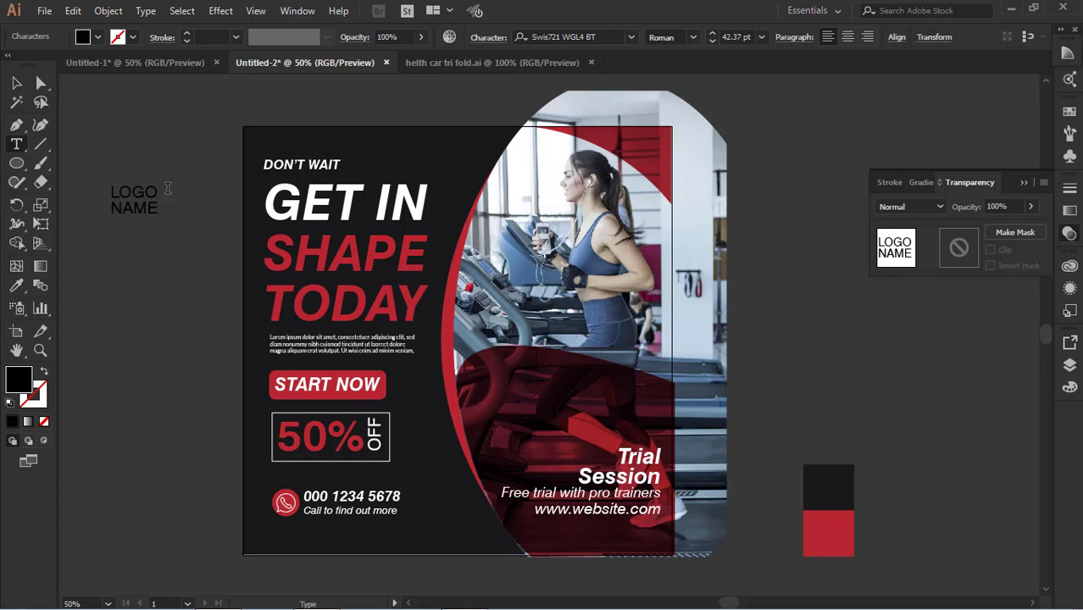
- Center-align the LOGO NAME text, set its font style to Bold and fill it white
drag(57, 179, 56, 179)
click(846, 40)
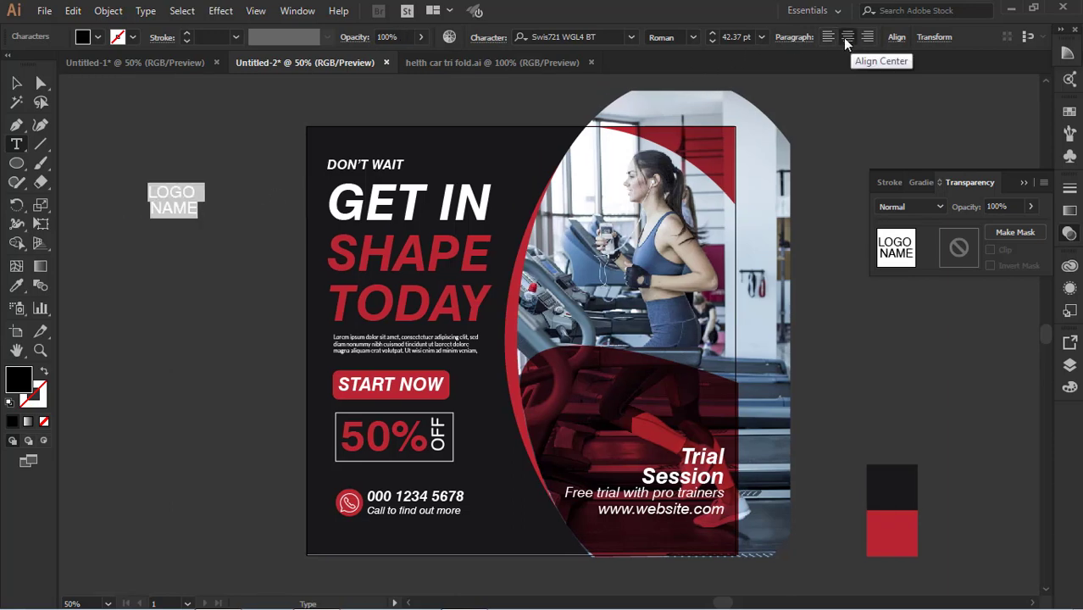
click(690, 37)
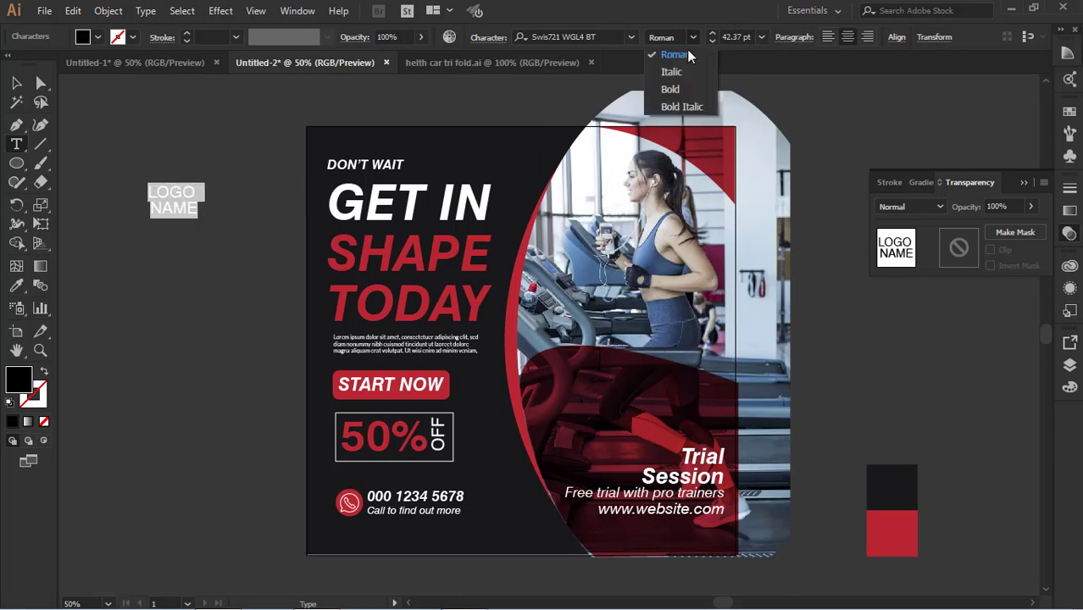
click(671, 89)
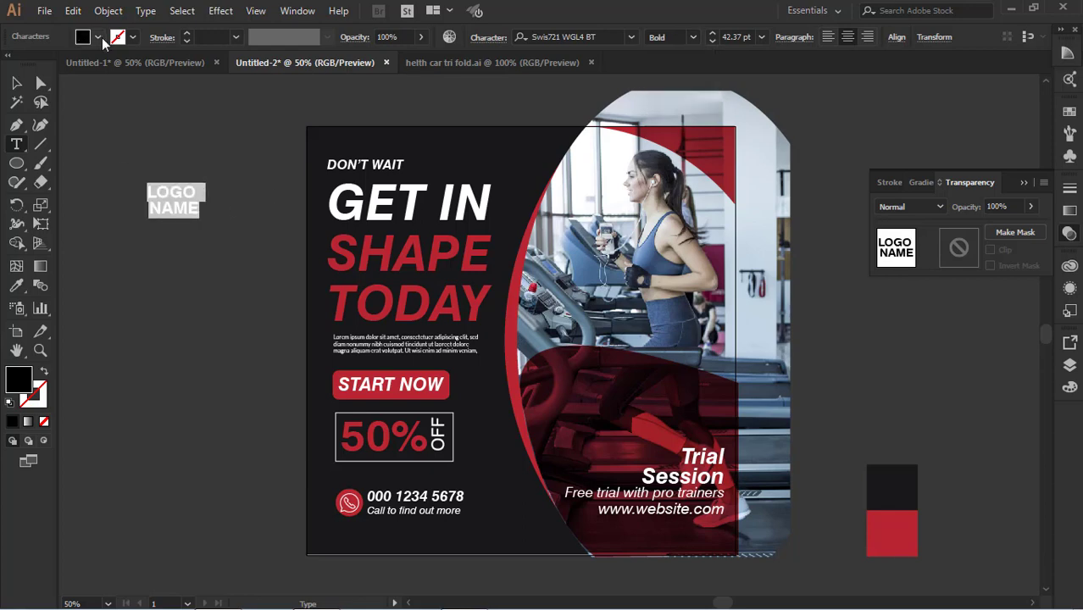
click(99, 38)
click(36, 68)
click(15, 82)
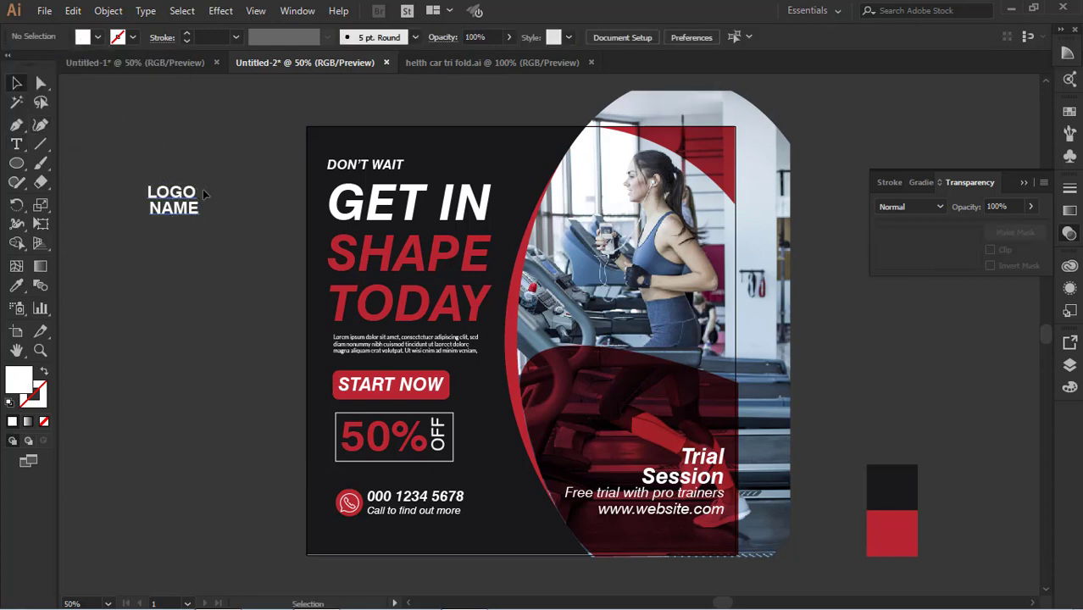
- Move the LOGO NAME text onto the red corner shape at the artboard's top-right corner and deselect it
drag(195, 196, 718, 154)
key(ctrl+shift+a)
- Isolate the dark red overlay, align its lower-left anchor with the artboard's bottom edge, adjust its curve handle, and exit isolation
scroll(824, 170, down, 3)
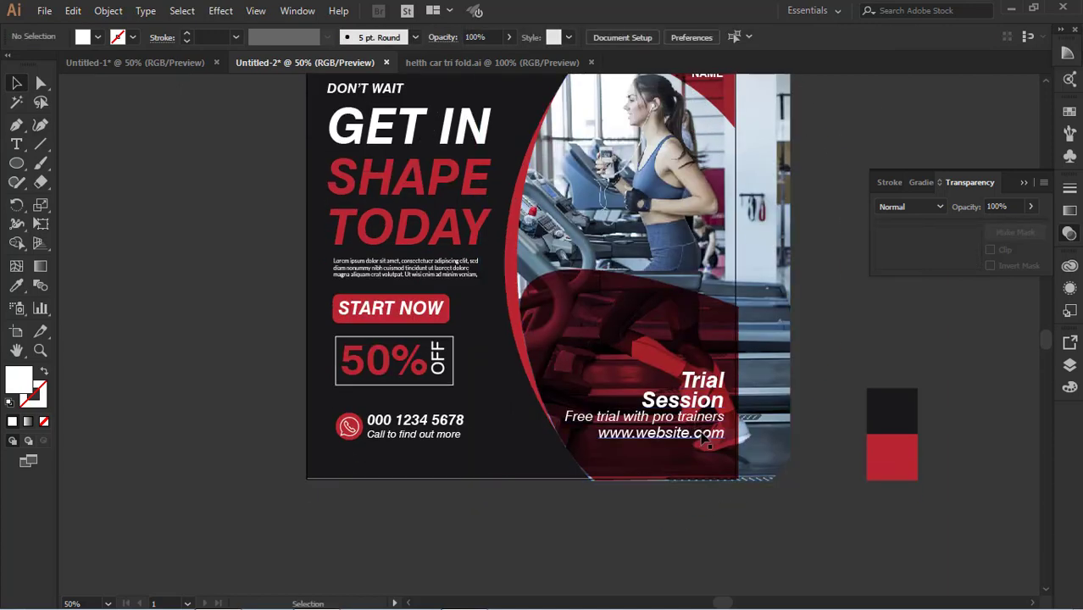
double_click(685, 455)
click(684, 455)
key(ctrl+equal)
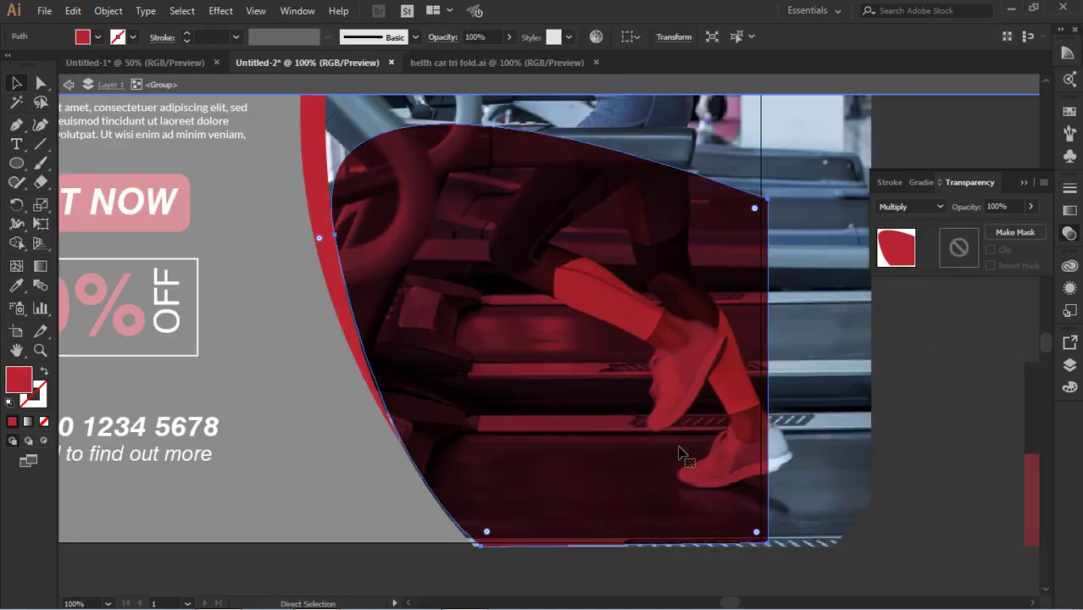
key(ctrl+equal)
scroll(435, 414, down, 4)
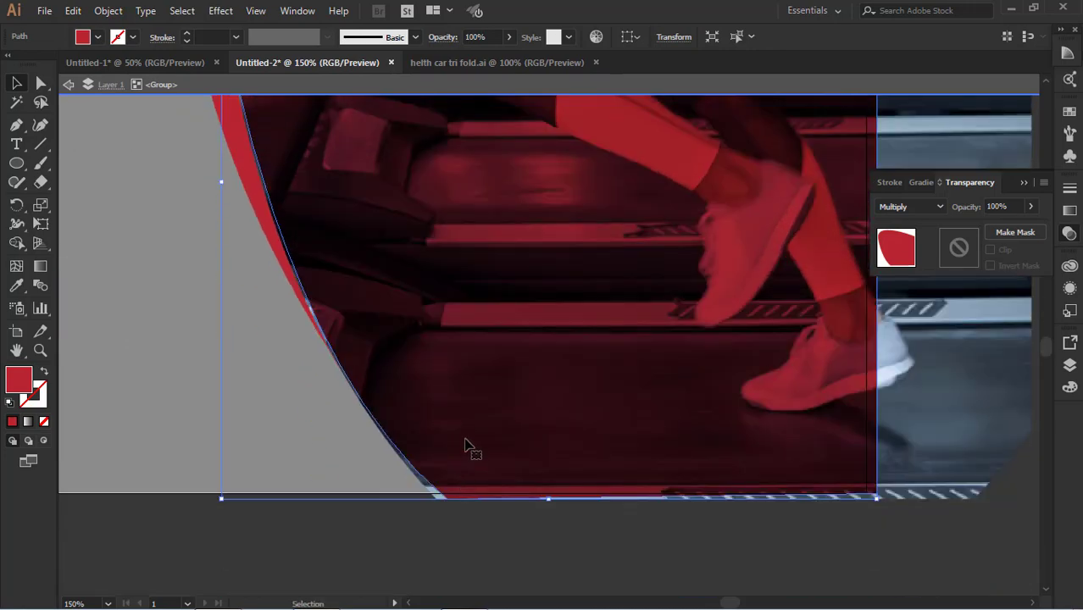
click(42, 83)
drag(448, 499, 434, 492)
click(428, 550)
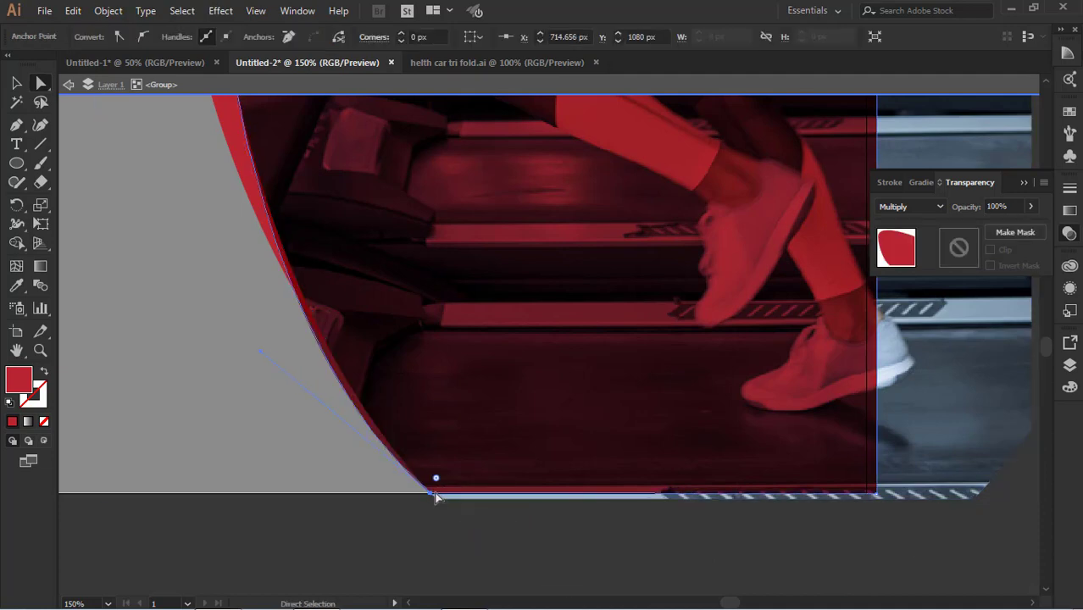
drag(261, 350, 269, 340)
scroll(379, 382, up, 5)
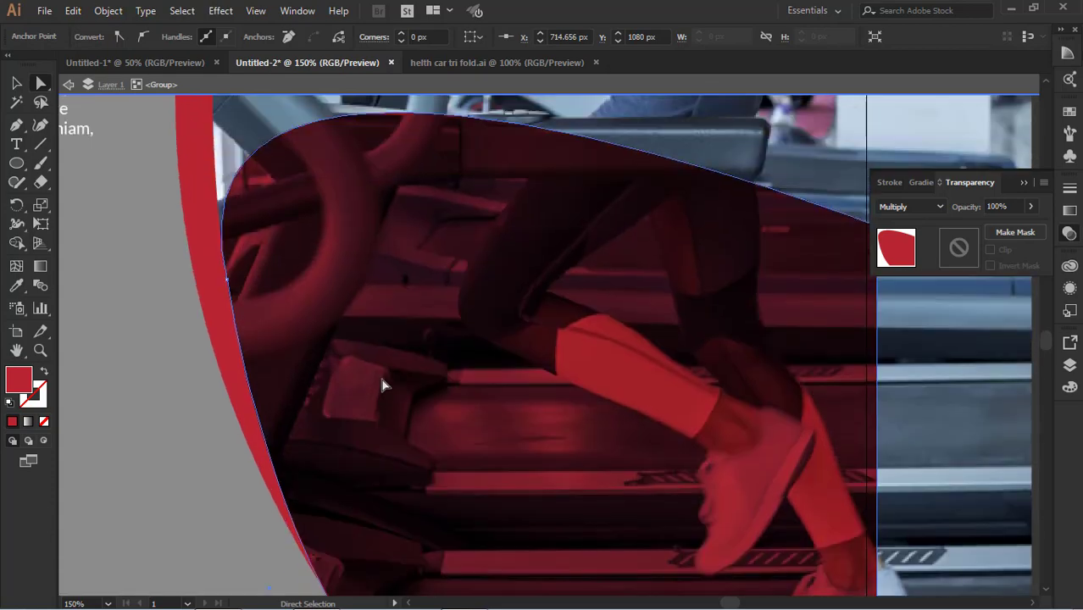
click(16, 82)
click(200, 346)
scroll(202, 348, down, 5)
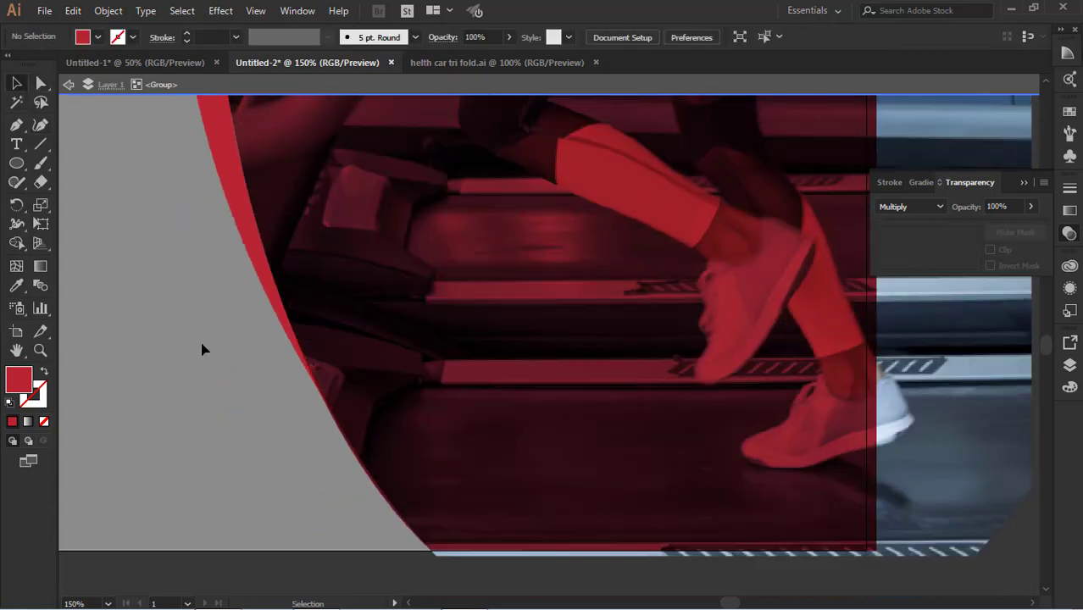
scroll(202, 343, down, 6)
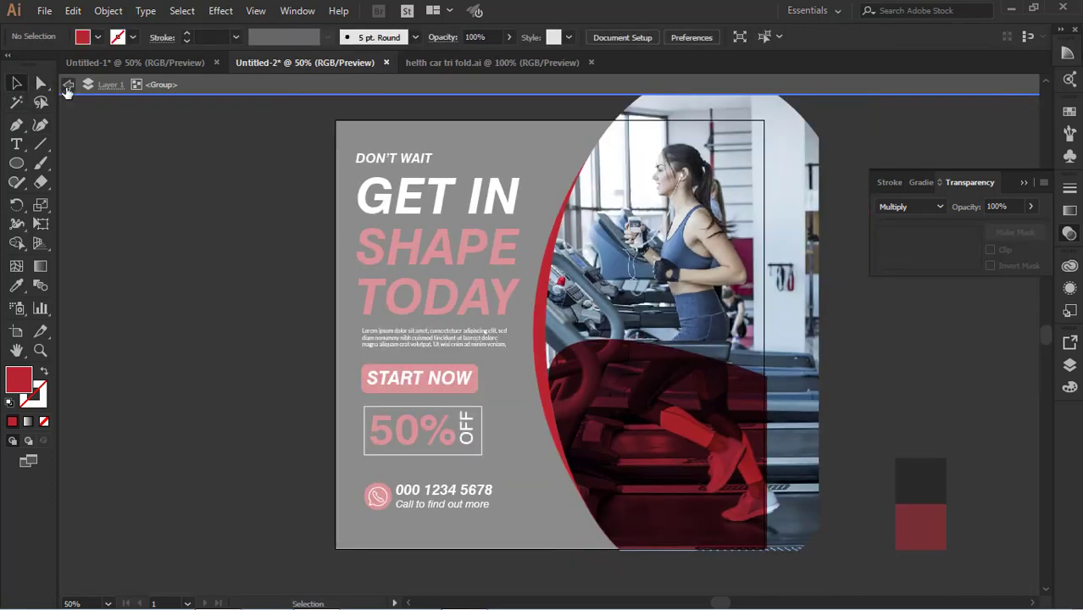
click(67, 86)
scroll(453, 342, up, 2)
scroll(429, 208, down, 1)
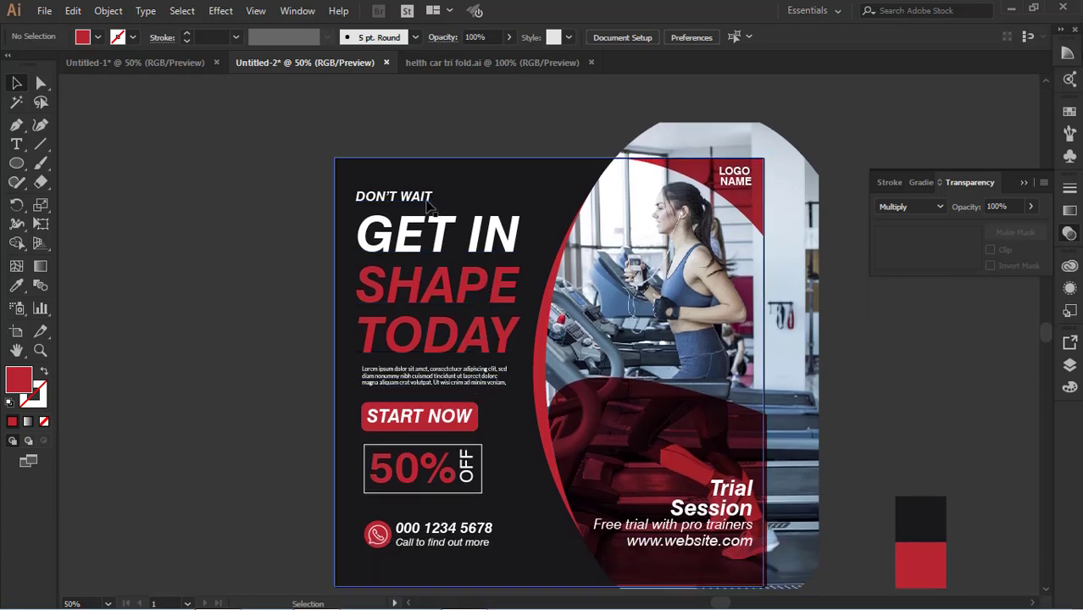
- Group all the artwork of the post and deselect it
scroll(430, 207, down, 1)
click(16, 165)
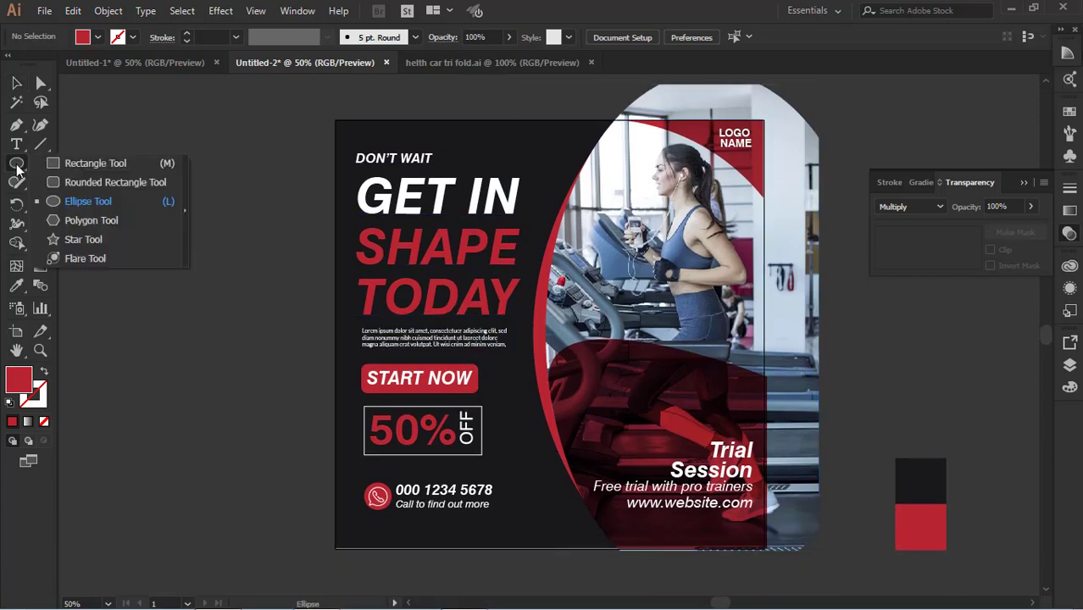
click(20, 84)
drag(273, 95, 801, 566)
key(ctrl+g)
click(221, 279)
- Try to clip the whole design with a red rectangle drawn over the artboard
click(16, 163)
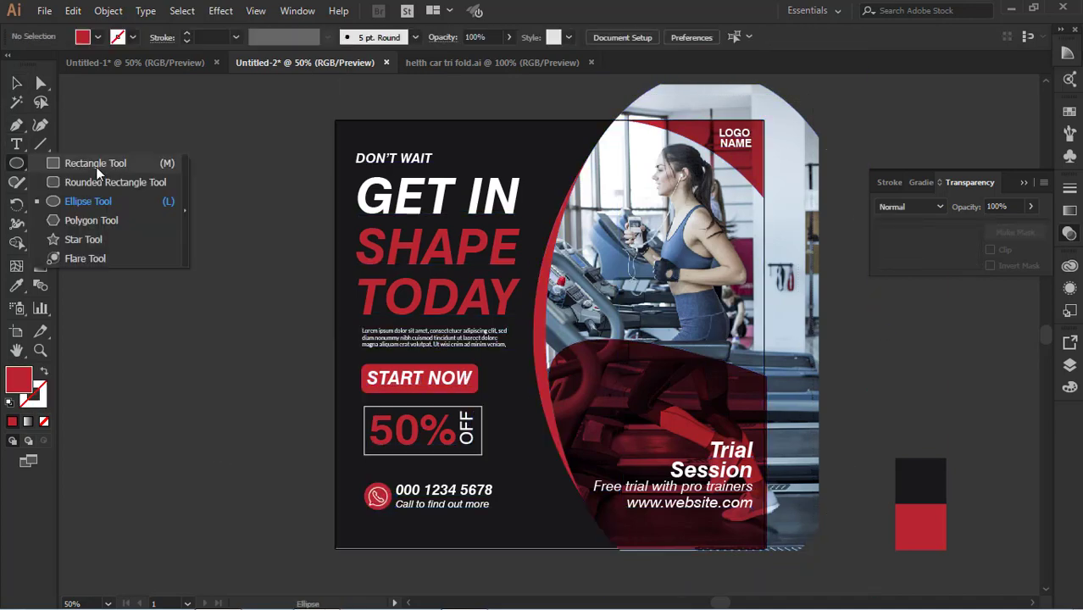
click(94, 163)
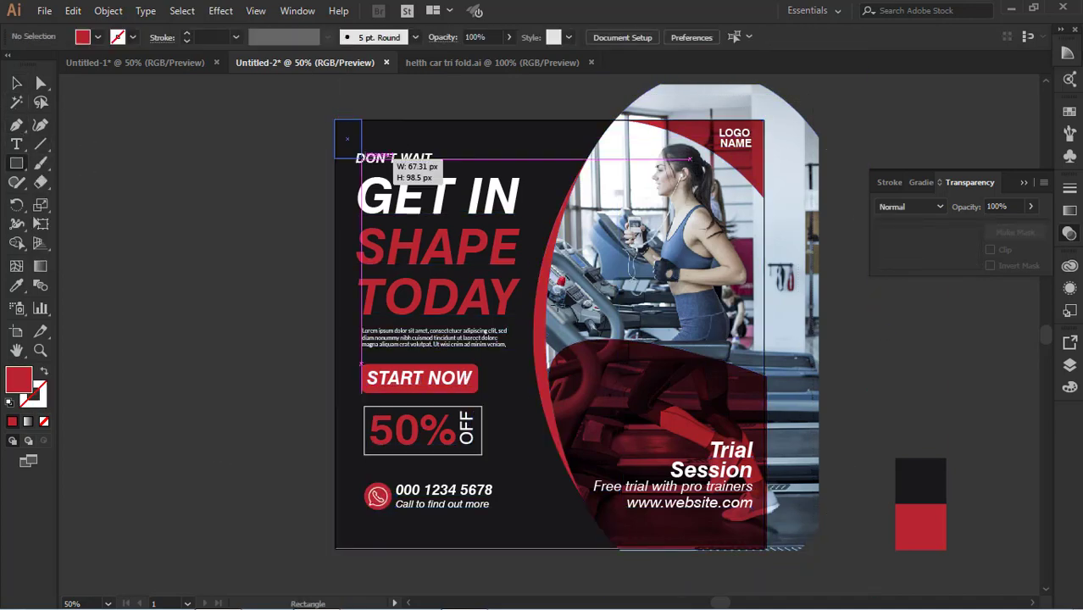
drag(335, 120, 765, 549)
drag(762, 549, 764, 548)
click(16, 82)
key(ctrl+shift+a)
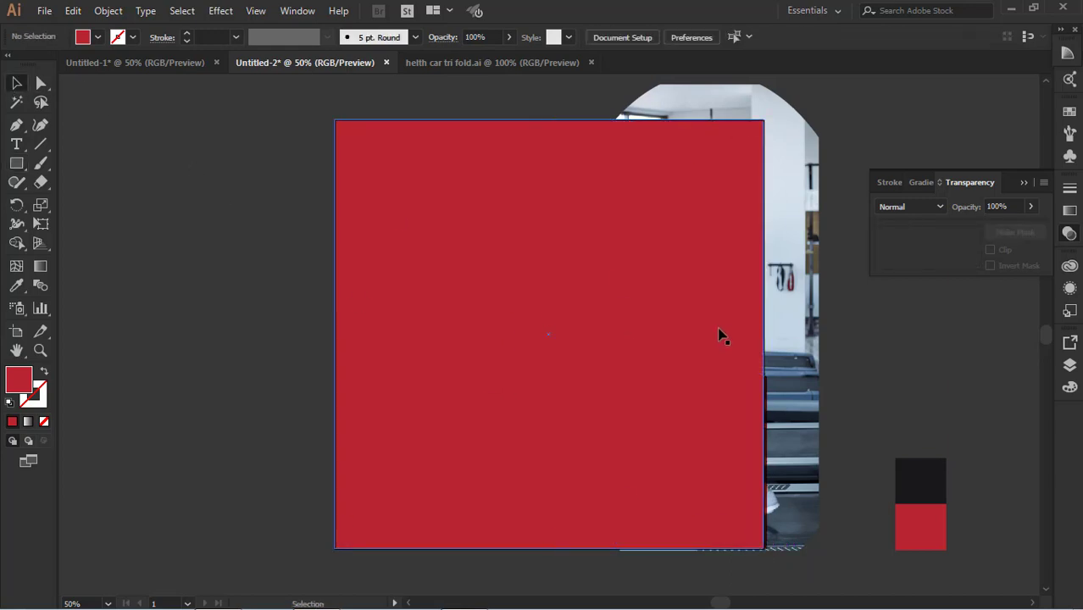
key(ctrl+a)
right_click(810, 275)
click(843, 395)
click(841, 398)
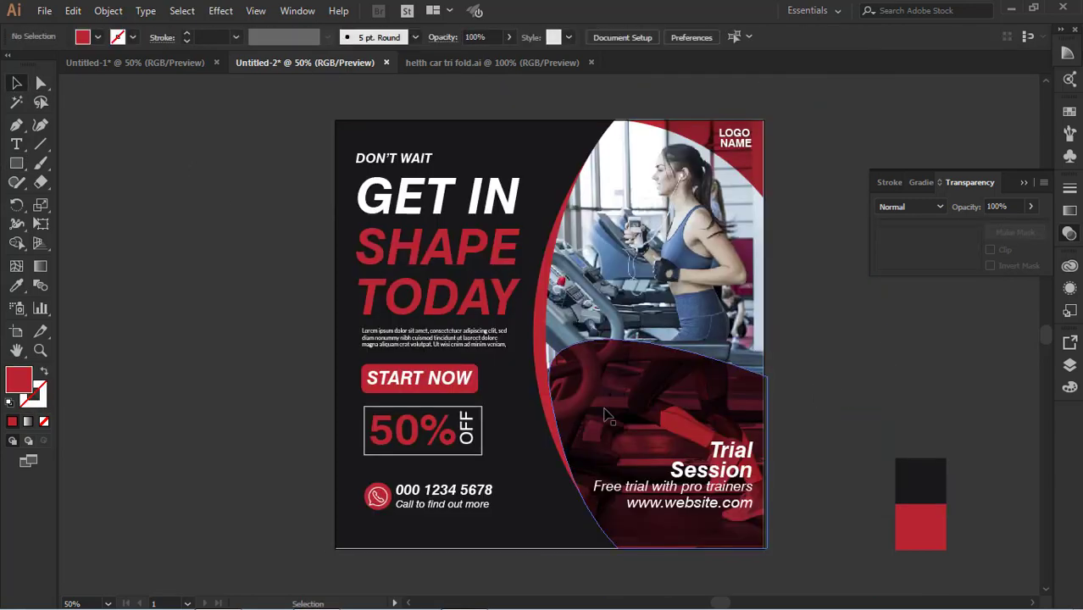
- Undo the clipping mask and the rectangle, and check the grouped artwork and its isolation
key(ctrl+z)
key(ctrl+z)
key(ctrl+a)
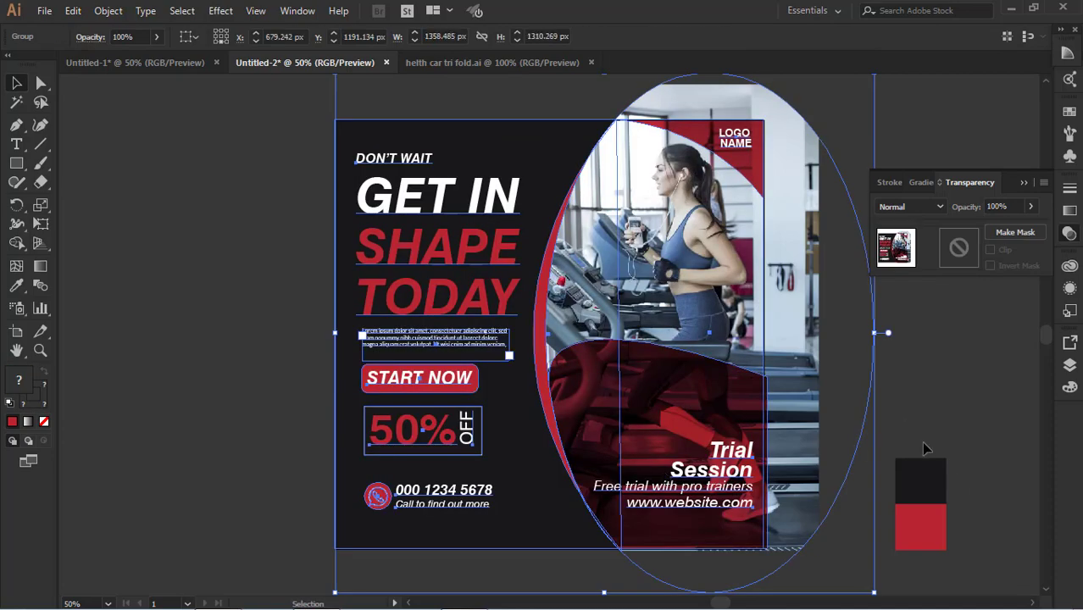
click(921, 442)
click(543, 502)
double_click(542, 501)
click(67, 84)
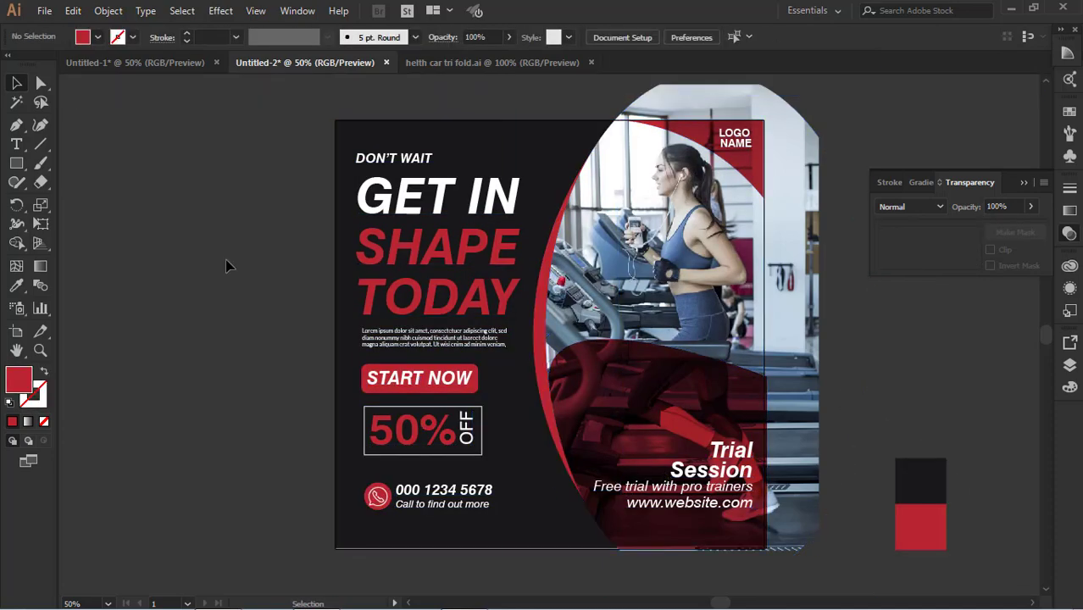
drag(566, 291, 626, 292)
key(ctrl+z)
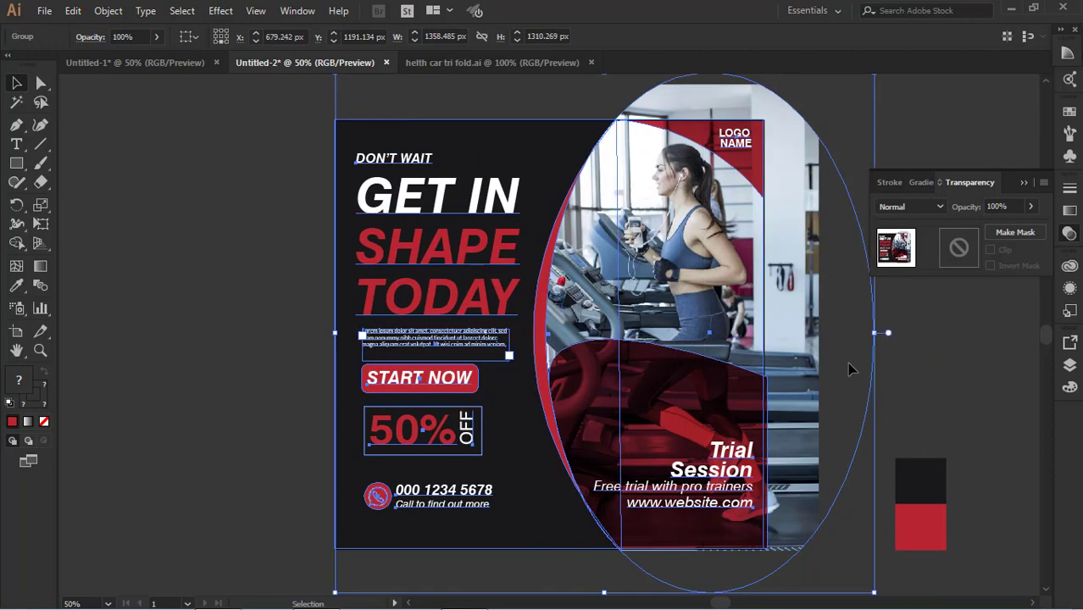
click(843, 343)
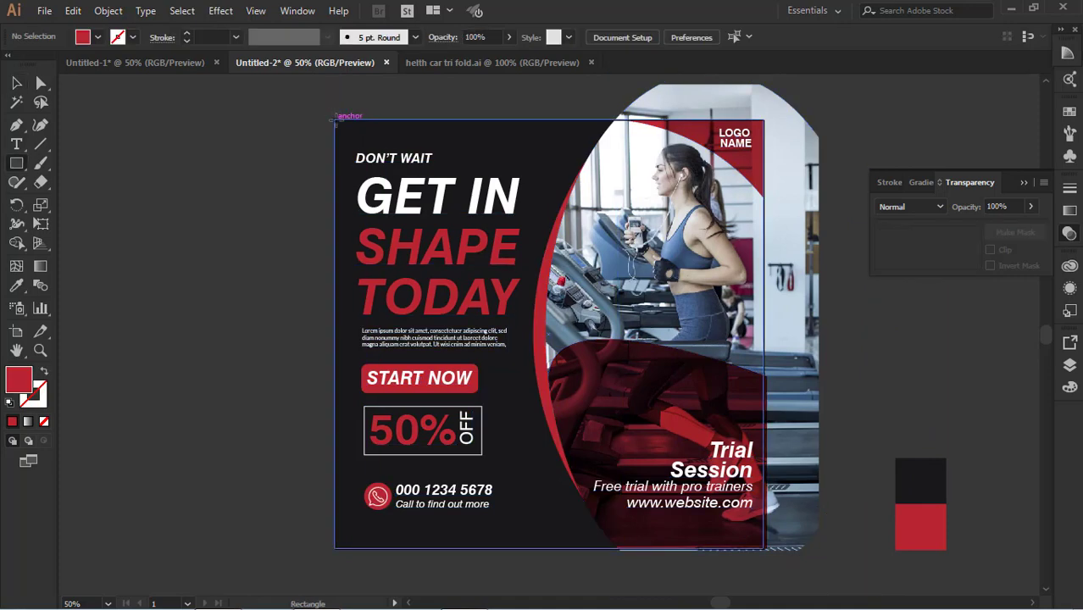
- Draw a red rectangle covering the artboard and move it aside to the right of the design
drag(334, 120, 763, 549)
click(16, 84)
drag(487, 313, 960, 357)
- Isolate the black background rectangle, extend all four edges slightly past the artboard, and exit isolation
double_click(512, 533)
click(511, 533)
drag(551, 548, 551, 564)
scroll(494, 263, up, 1)
drag(553, 177, 554, 167)
drag(764, 394, 773, 395)
drag(335, 395, 318, 395)
click(69, 87)
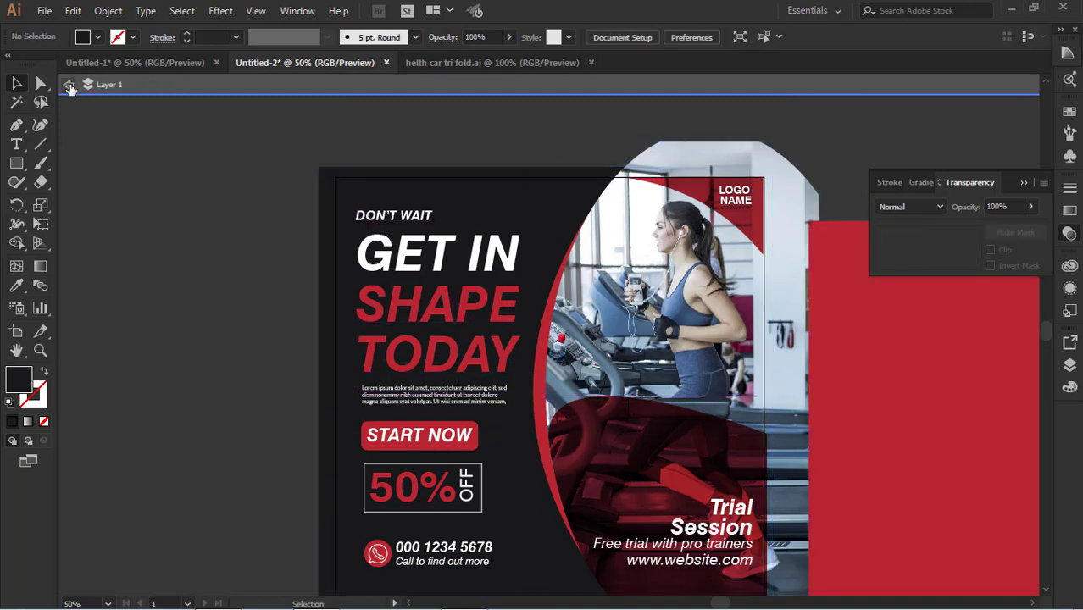
click(70, 87)
- Try to realign the red rectangle with the artboard, and delete it
drag(872, 481, 405, 442)
key(Left)
key(Left)
key(Left)
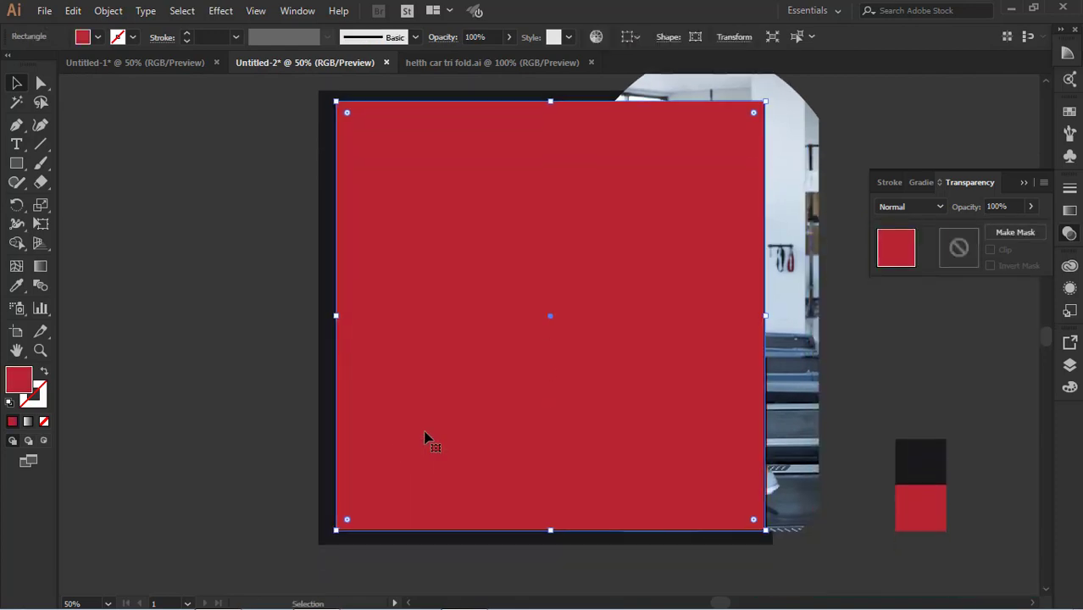
click(894, 440)
click(755, 518)
key(Delete)
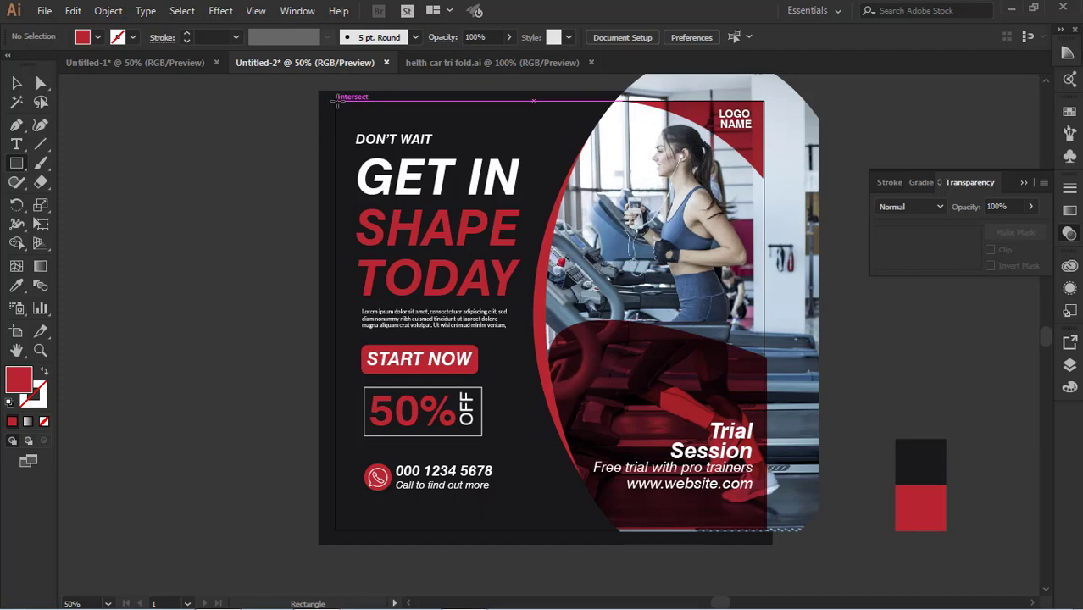
- Draw a new artboard-sized red rectangle over the design
drag(335, 99, 763, 527)
- Try clipping the grouped artwork to the artboard-sized red rectangle, inspect the design, and undo the mask
shift+click(788, 276)
right_click(788, 276)
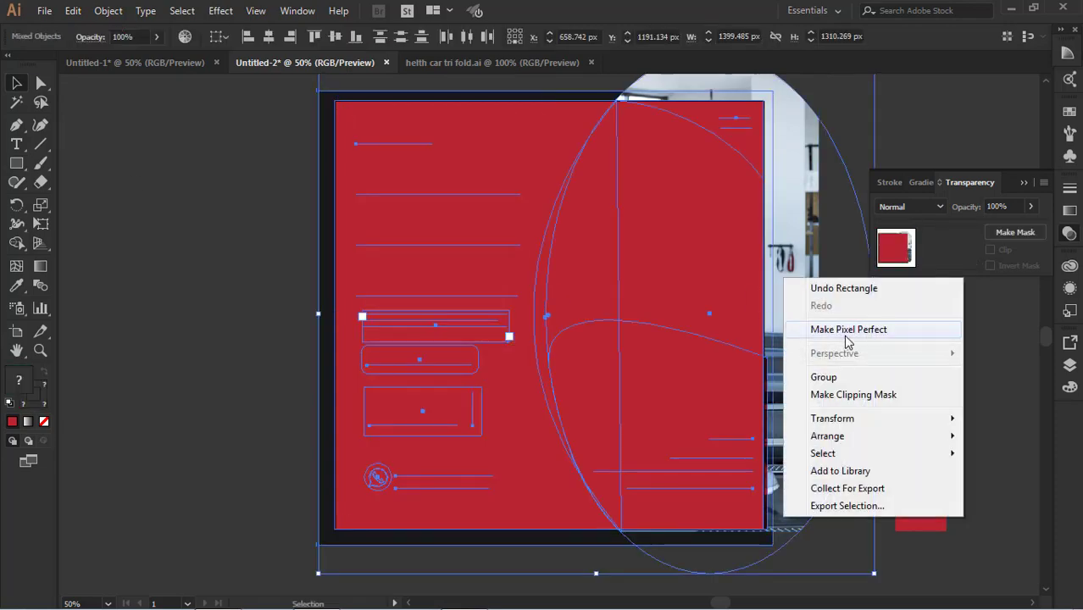
click(858, 394)
click(834, 347)
scroll(821, 345, up, 2)
scroll(820, 350, down, 1)
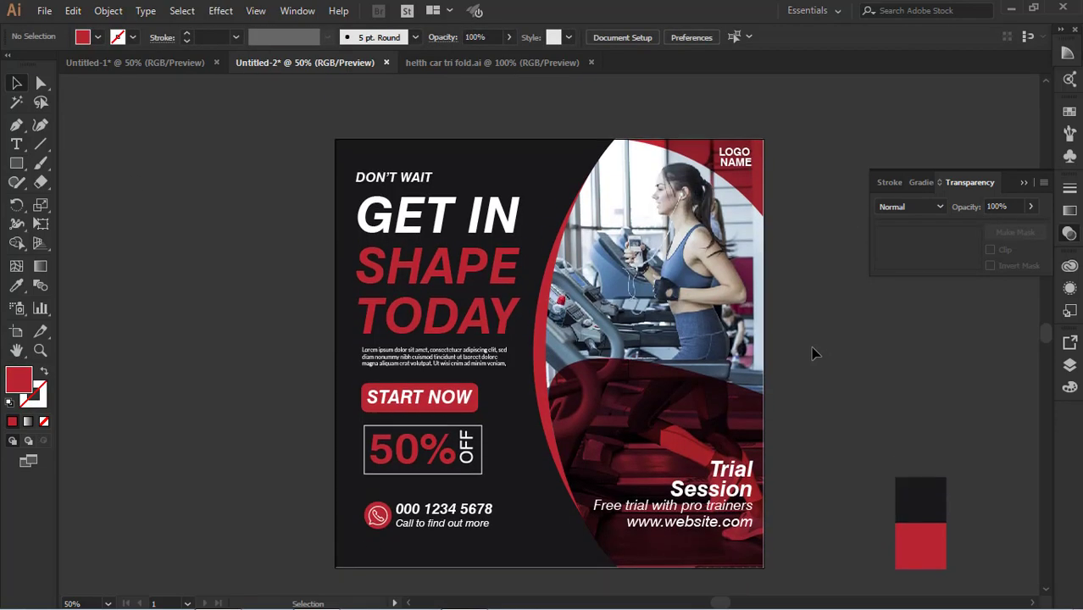
scroll(839, 367, down, 2)
scroll(836, 402, up, 4)
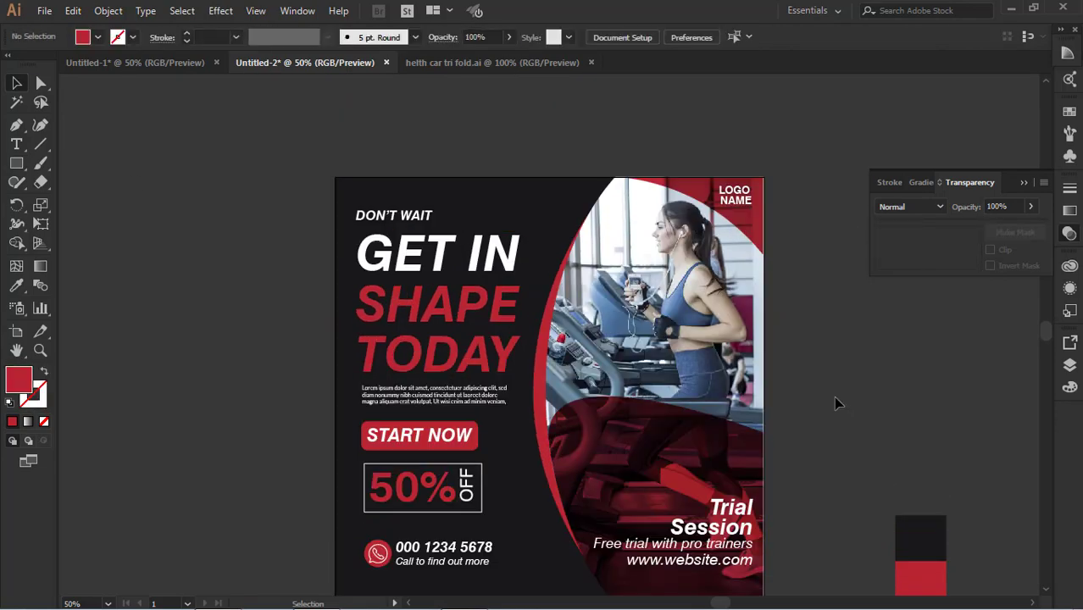
scroll(835, 403, down, 1)
scroll(833, 374, down, 2)
key(ctrl+z)
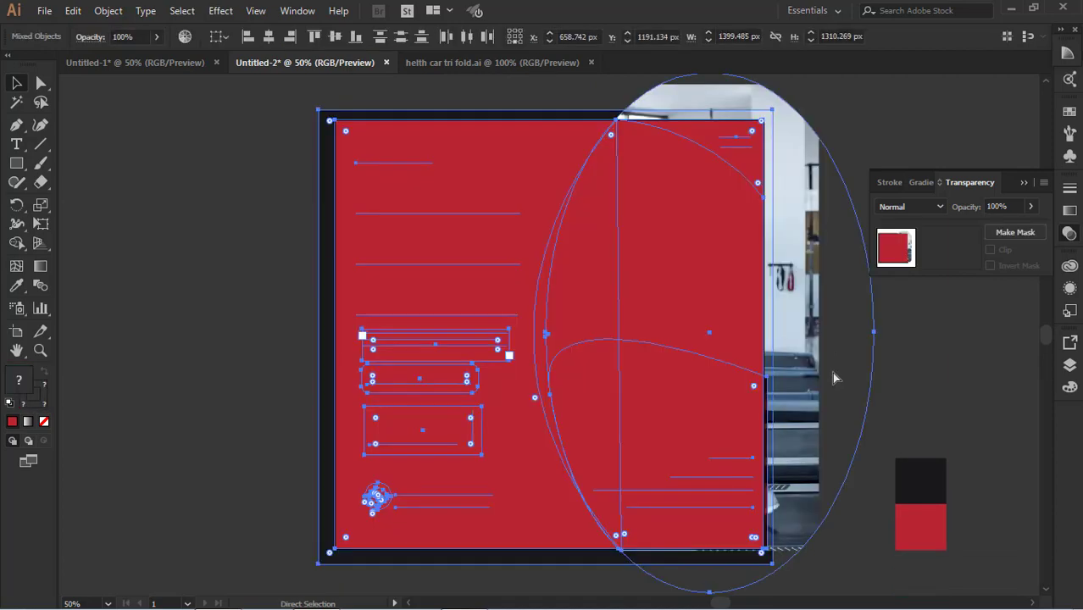
- Enlarge the red rectangle to about 1127 px square so that it extends slightly past the artboard
click(832, 373)
click(660, 355)
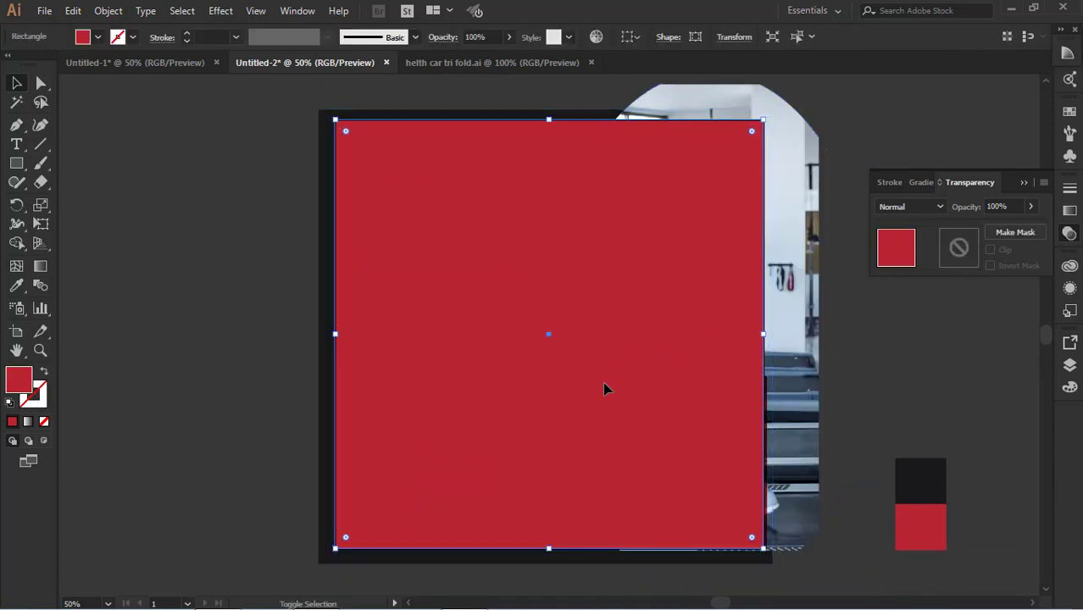
drag(758, 116, 772, 104)
drag(615, 324, 616, 322)
- Make a clipping mask from the enlarged red rectangle and all the grouped artwork
key(ctrl+a)
right_click(796, 276)
click(813, 388)
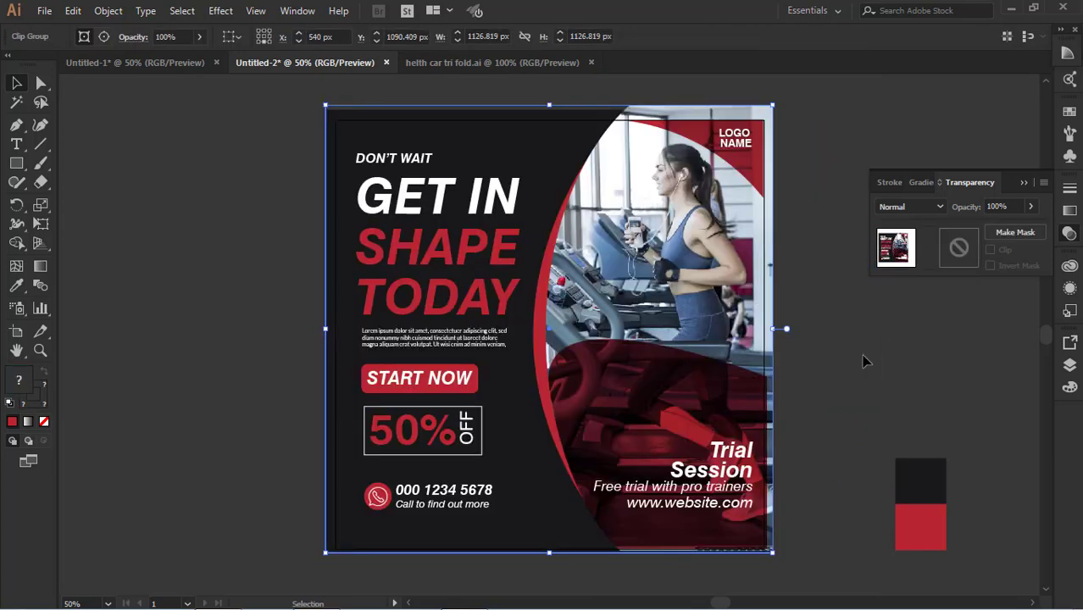
scroll(816, 387, up, 1)
scroll(816, 386, up, 3)
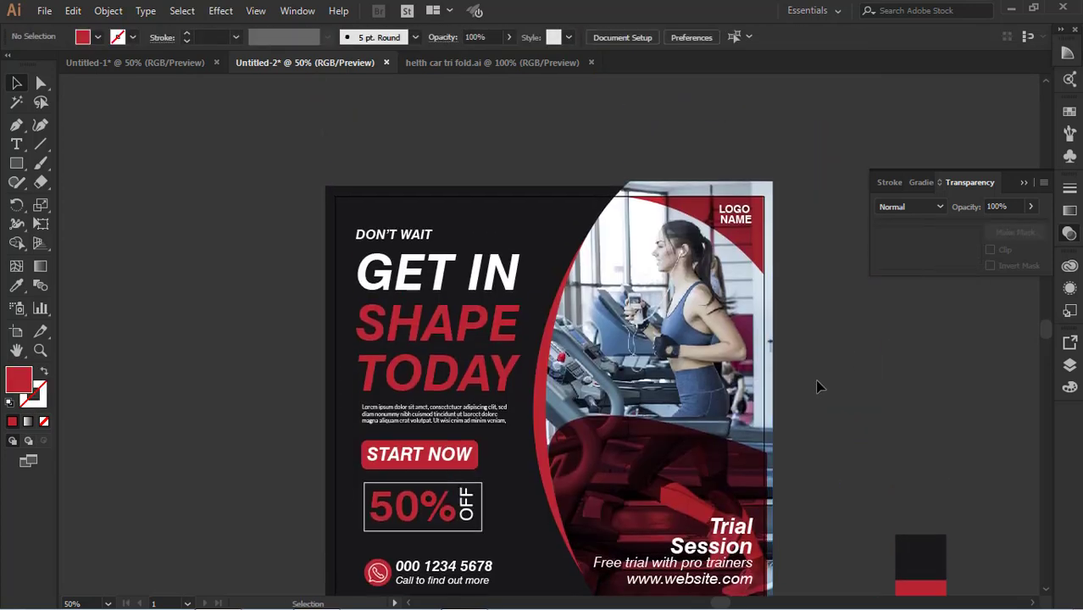
double_click(727, 235)
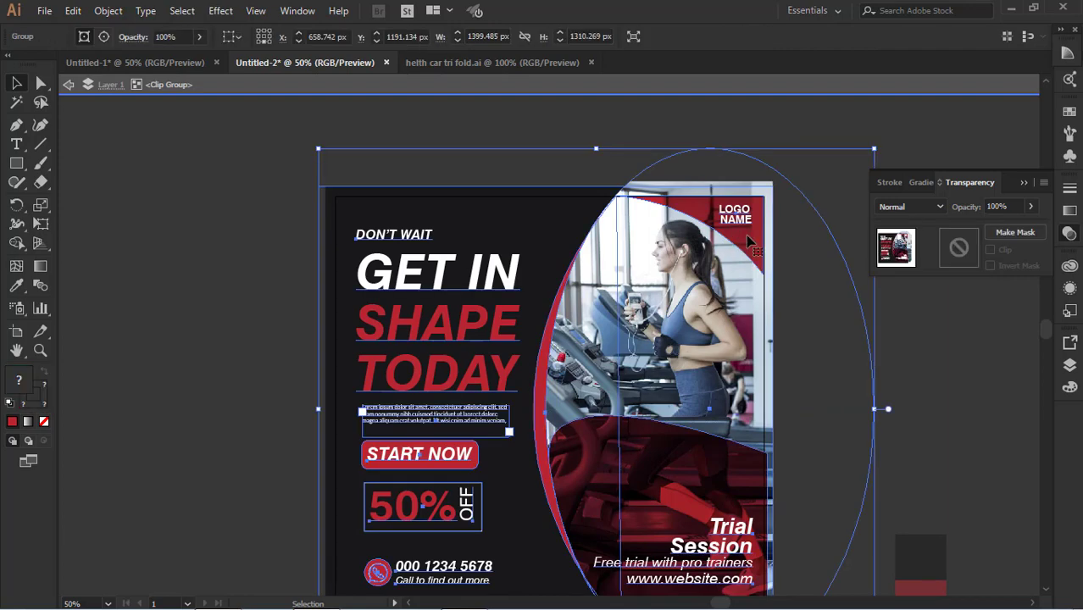
double_click(747, 242)
click(919, 387)
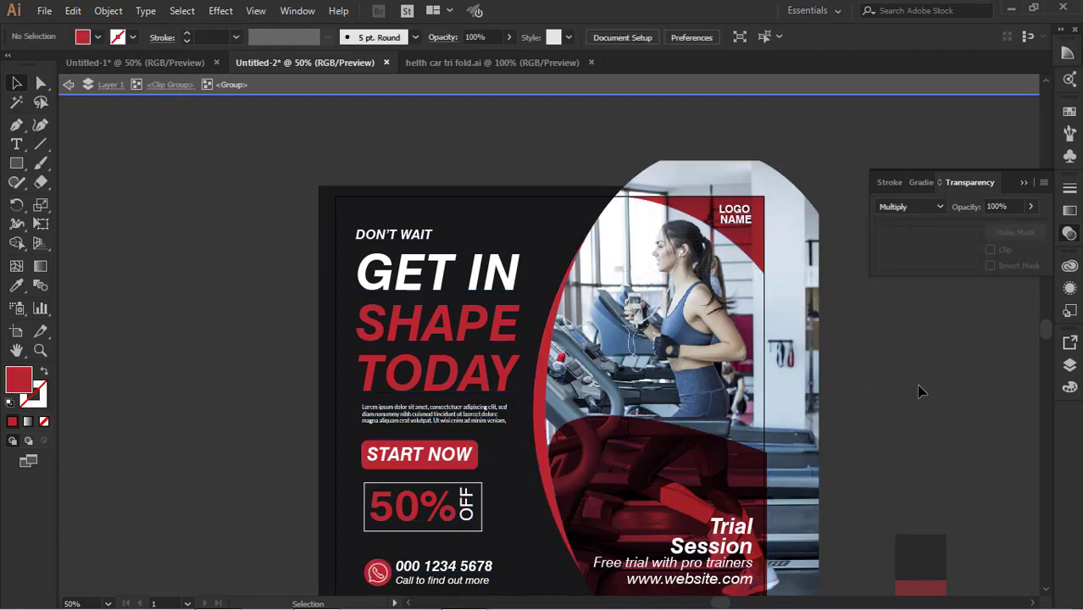
scroll(913, 394, down, 4)
click(68, 84)
- Edit the clip group's clipping path and pull its left, bottom, right and top edges in to the artboard's edges
click(515, 358)
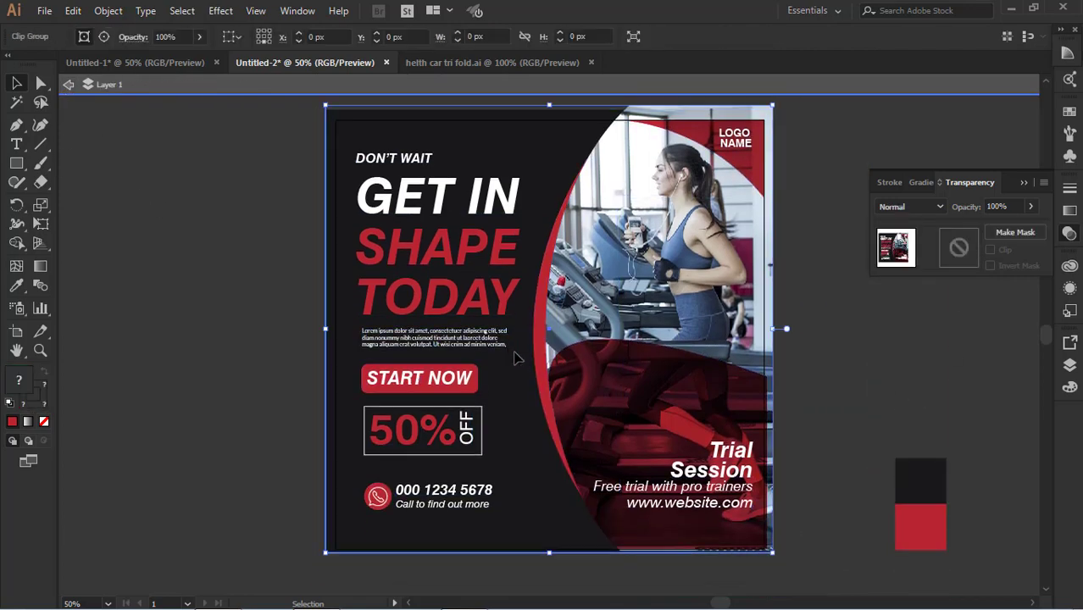
click(84, 37)
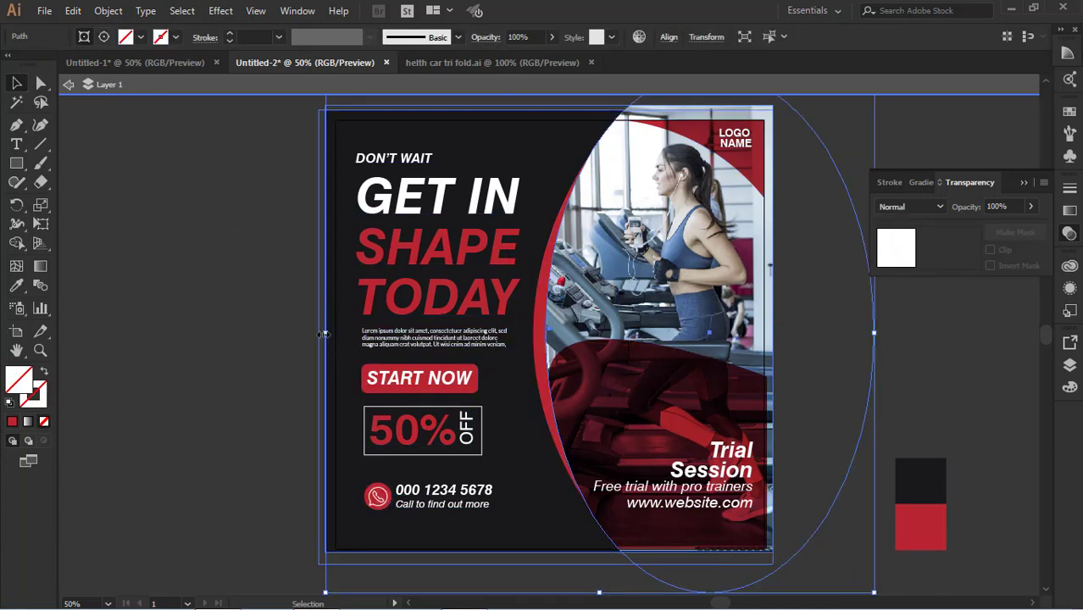
drag(324, 334, 336, 334)
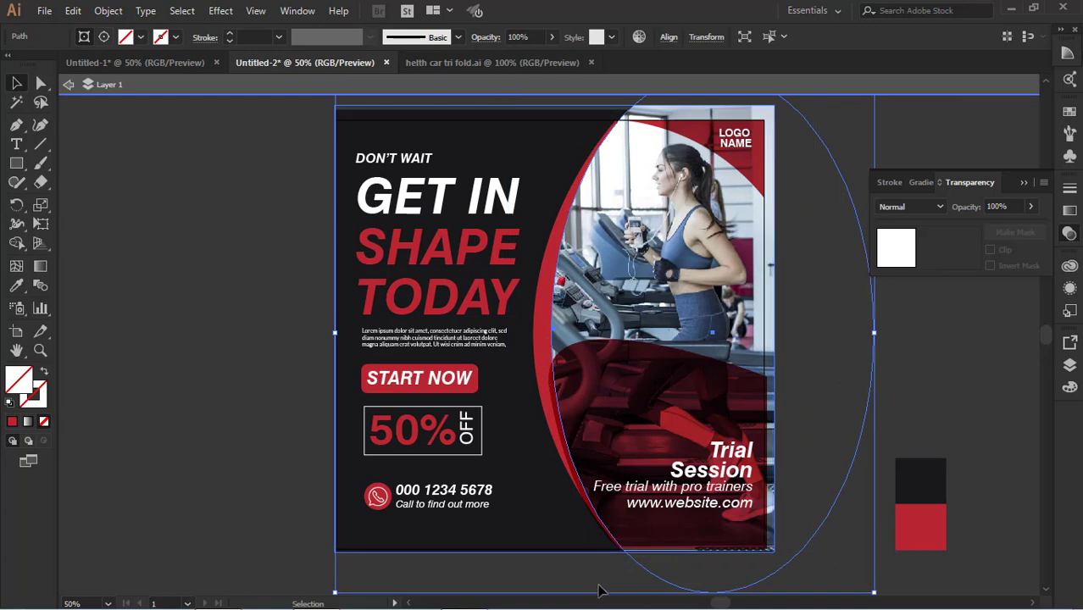
drag(604, 591, 604, 590)
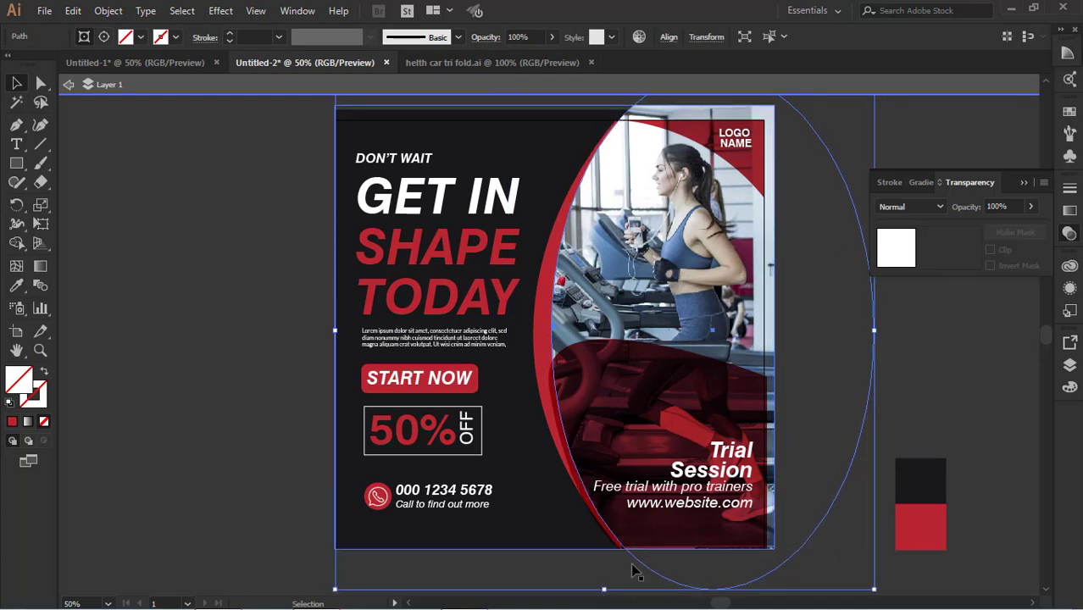
drag(877, 330, 863, 330)
scroll(606, 225, up, 3)
drag(600, 206, 600, 225)
click(596, 191)
scroll(901, 367, down, 3)
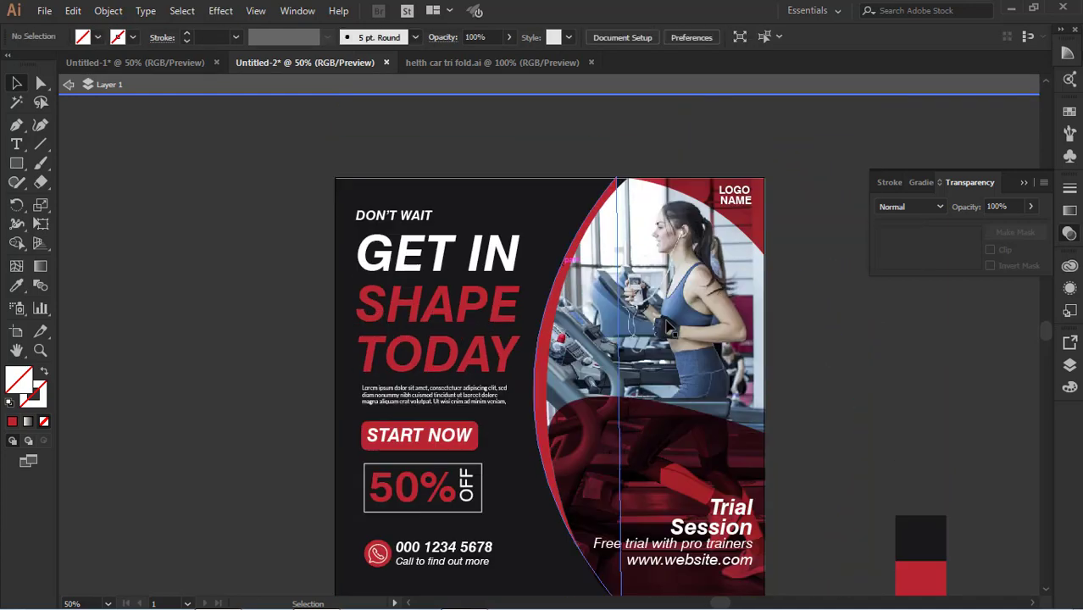
scroll(897, 360, down, 2)
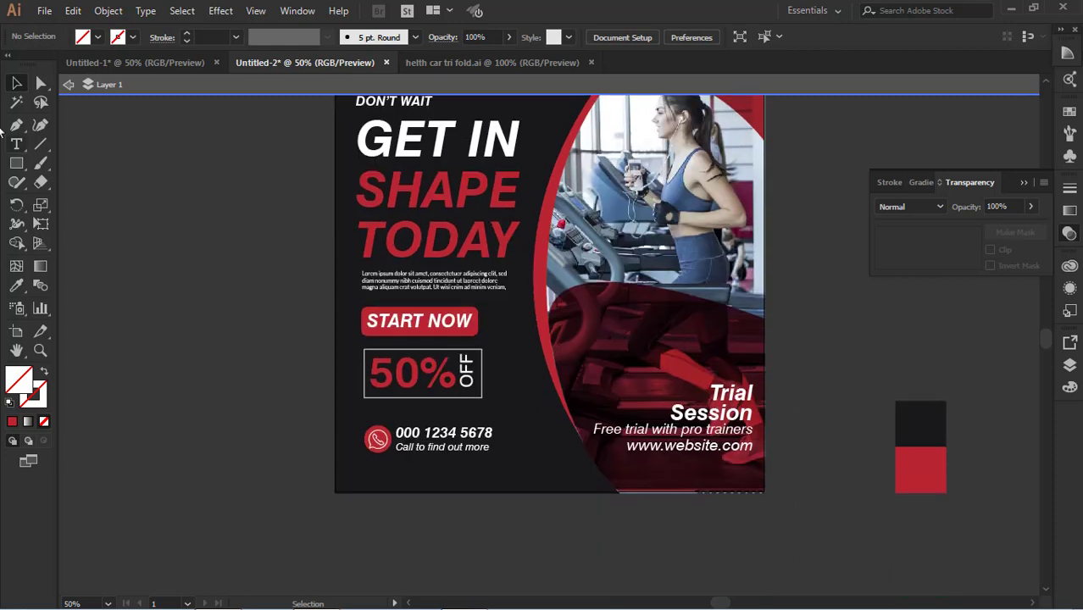